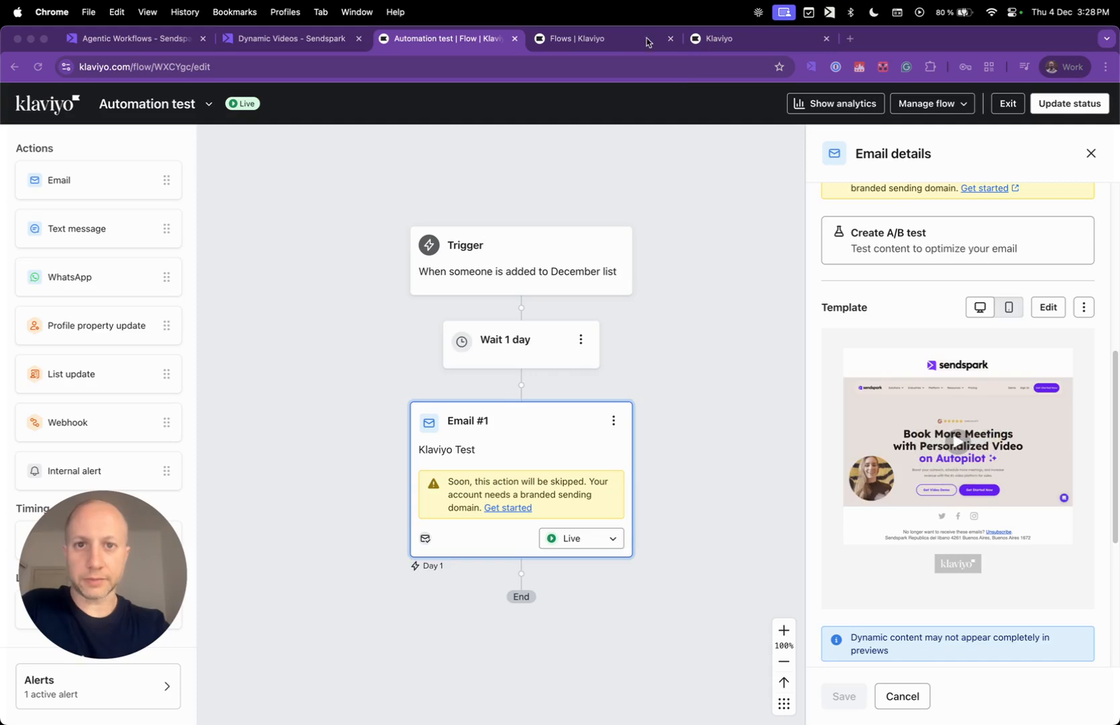
Review the Automation test flow's December list trigger, then go back to the Flows list and begin a new flow.
left_click(593, 42)
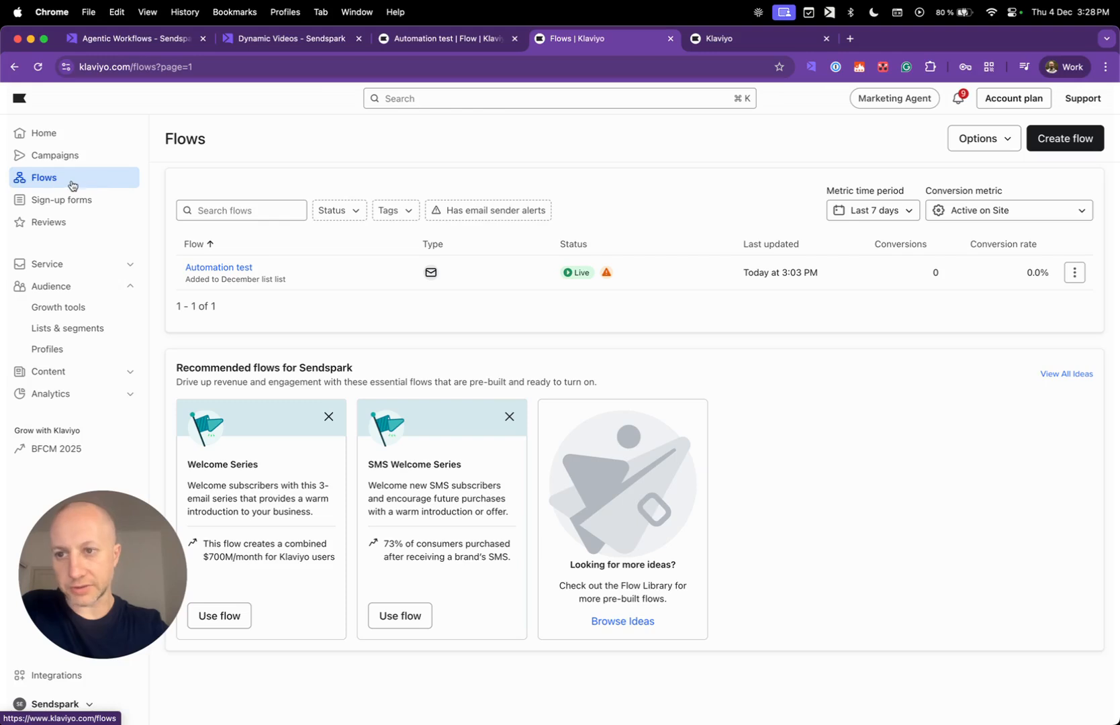
left_click(429, 39)
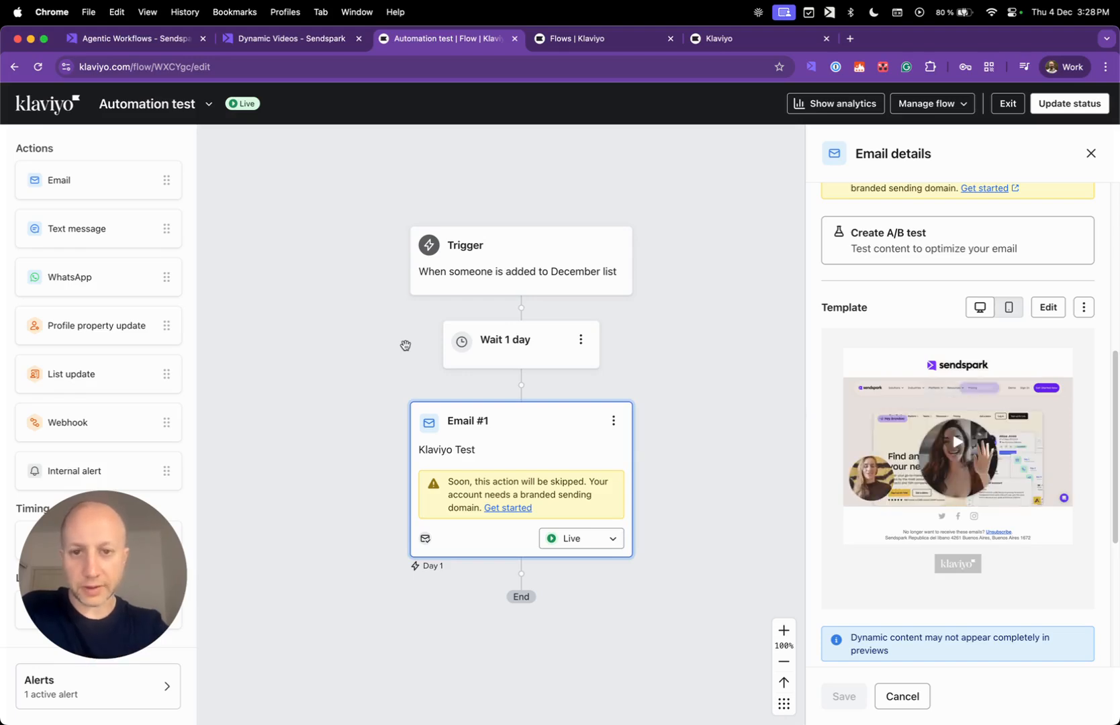
left_click(582, 258)
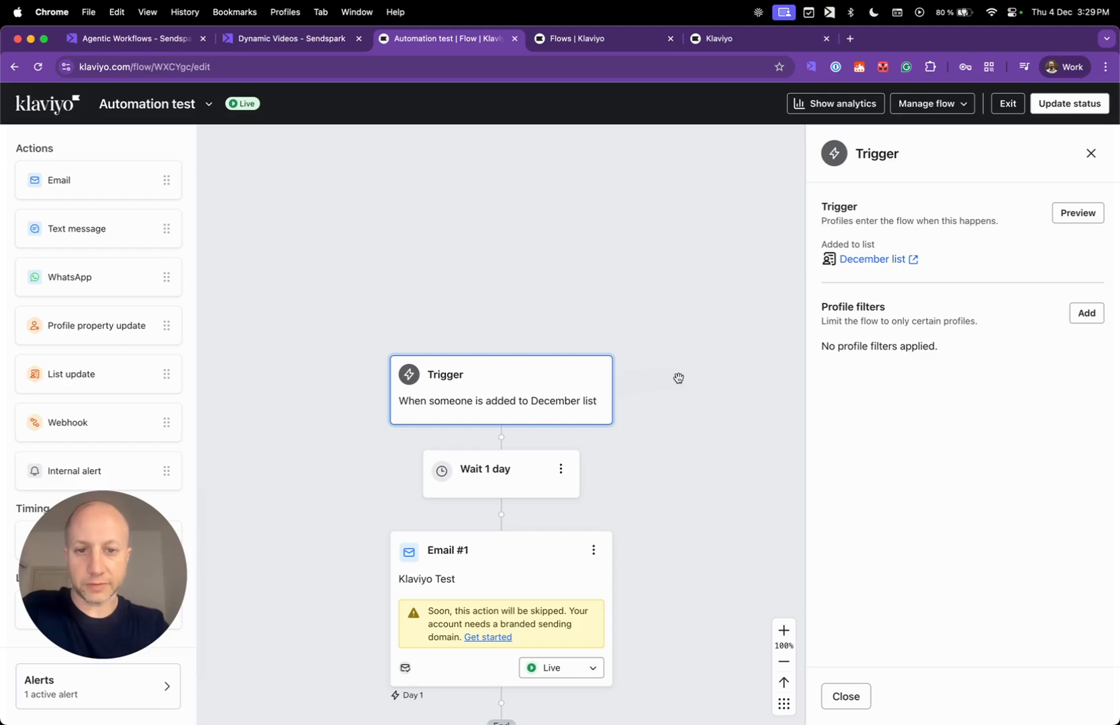
left_click(632, 31)
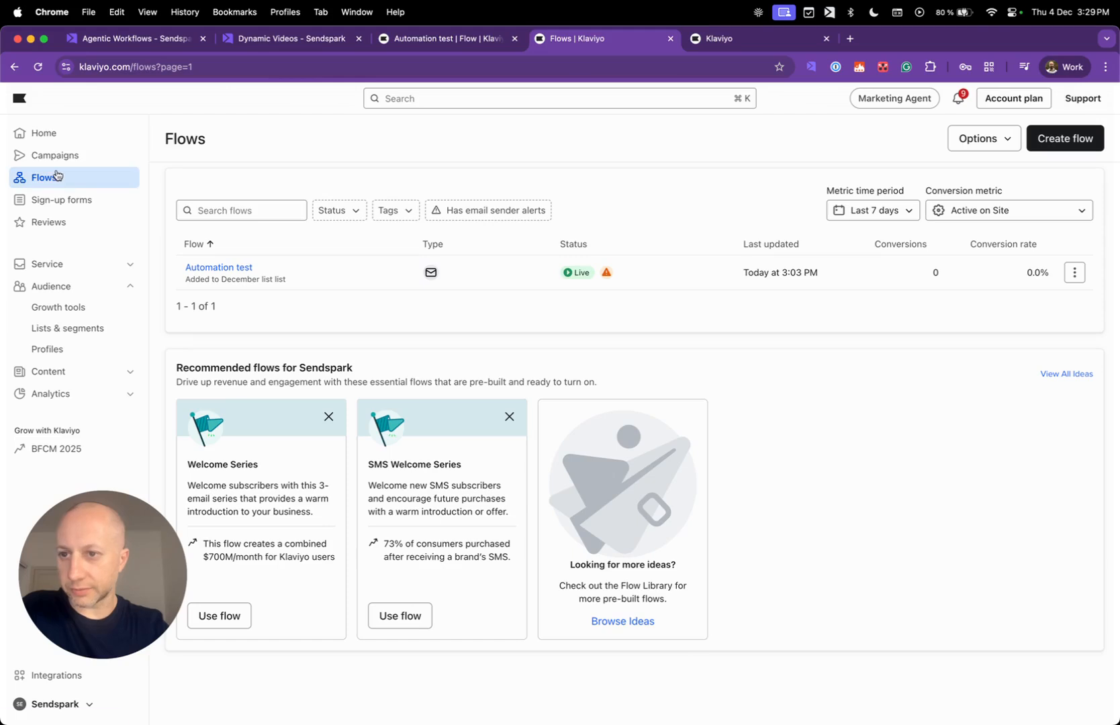
left_click(1064, 148)
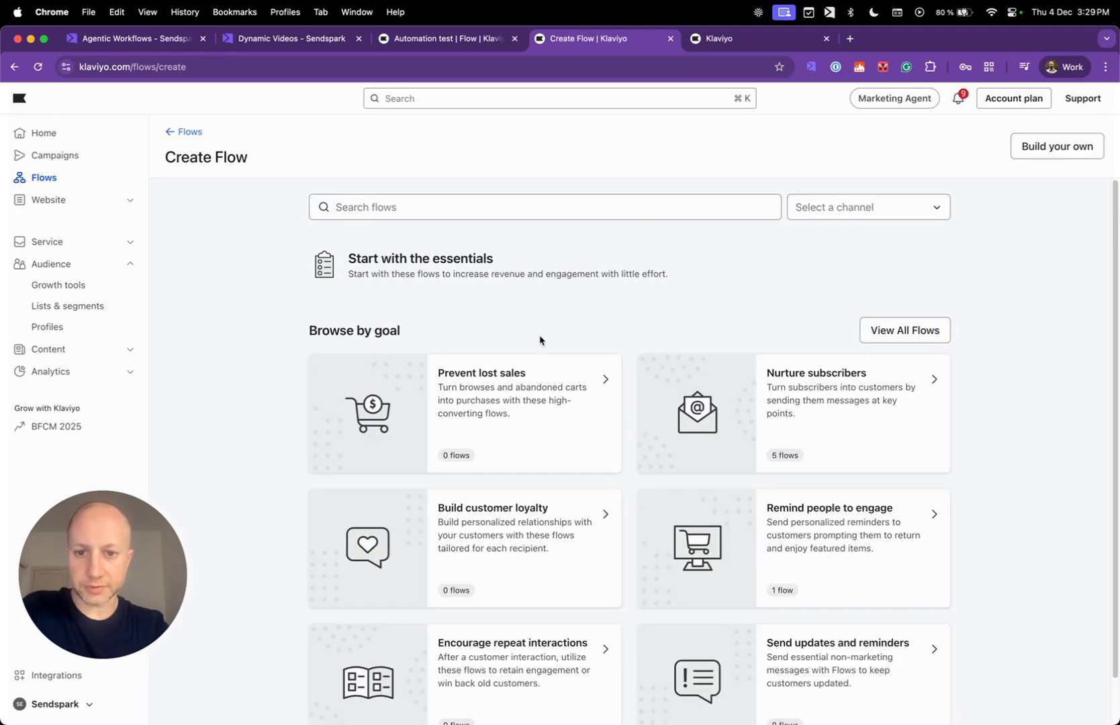
Build a flow from scratch named 'TEst 2', tagged December., and create it.
scroll(662, 370, "down", 1)
scroll(662, 369, "up", 1)
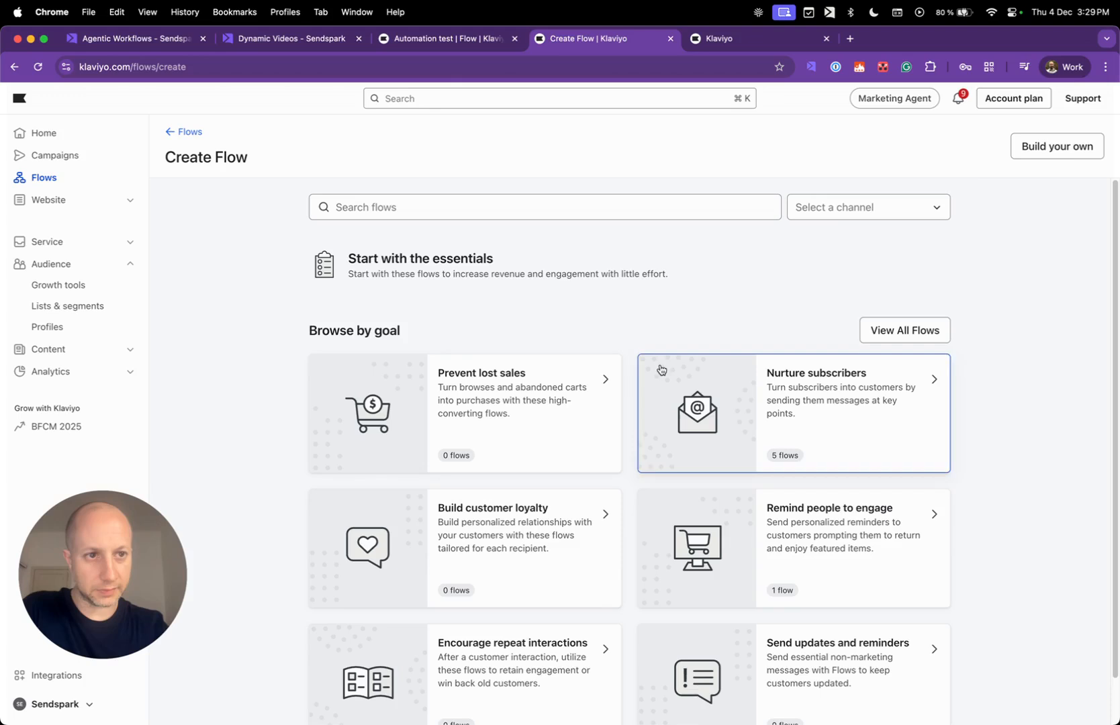
left_click(1017, 149)
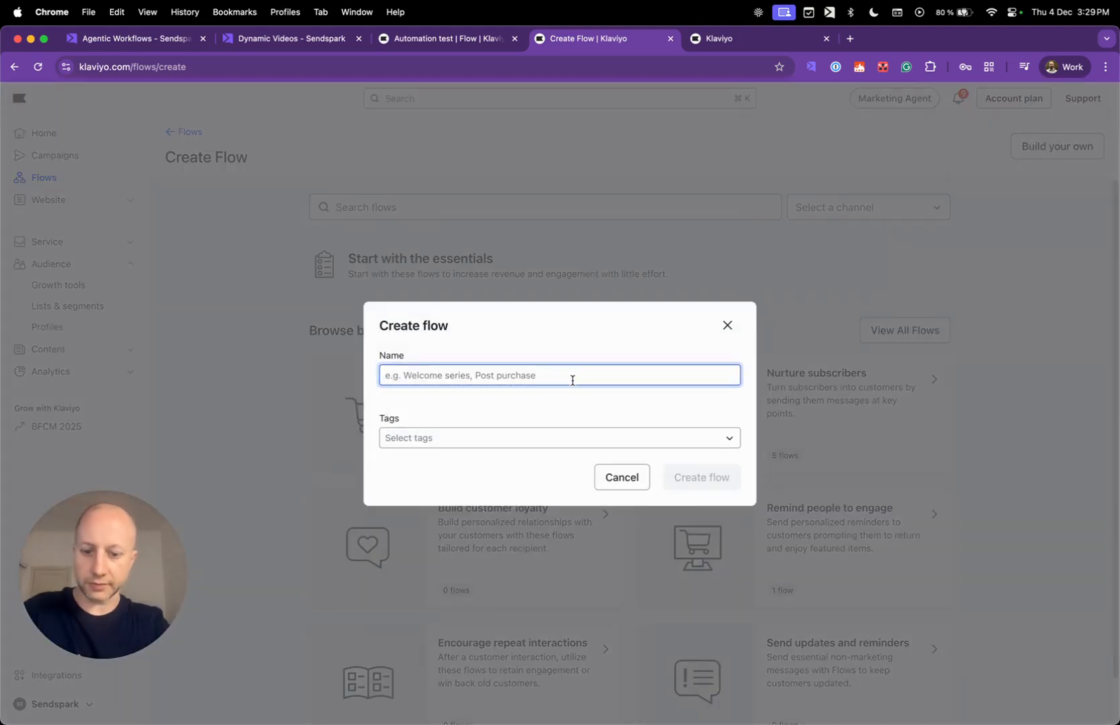
type("TEst 2")
left_click(584, 438)
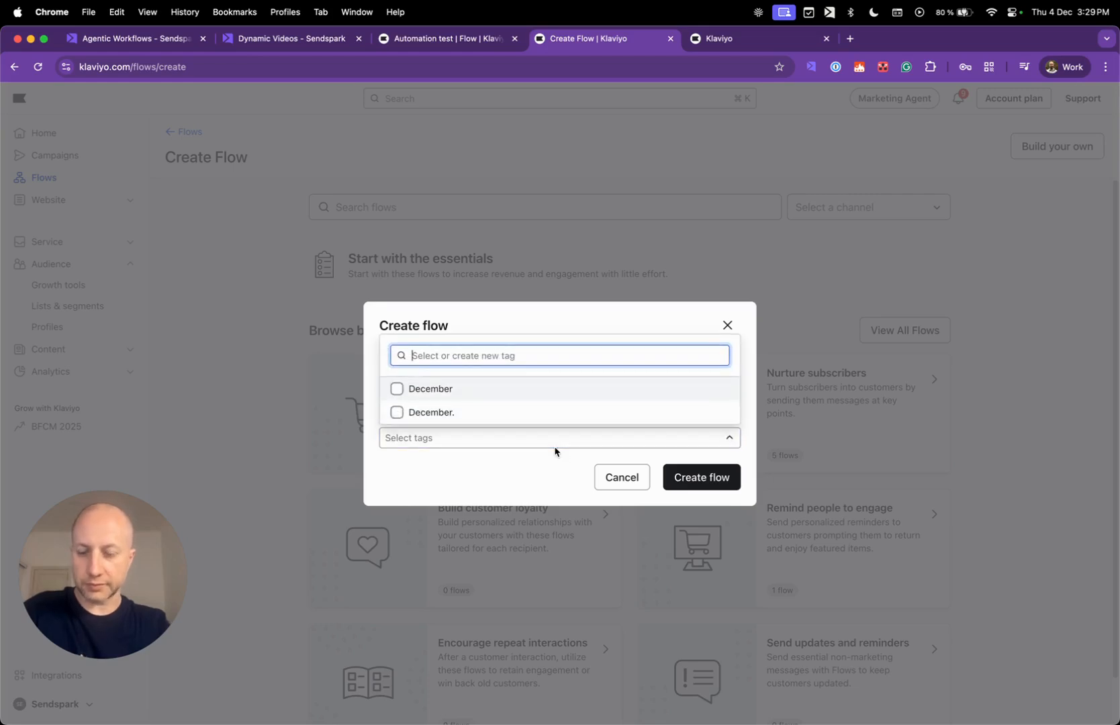
left_click(473, 412)
left_click(470, 488)
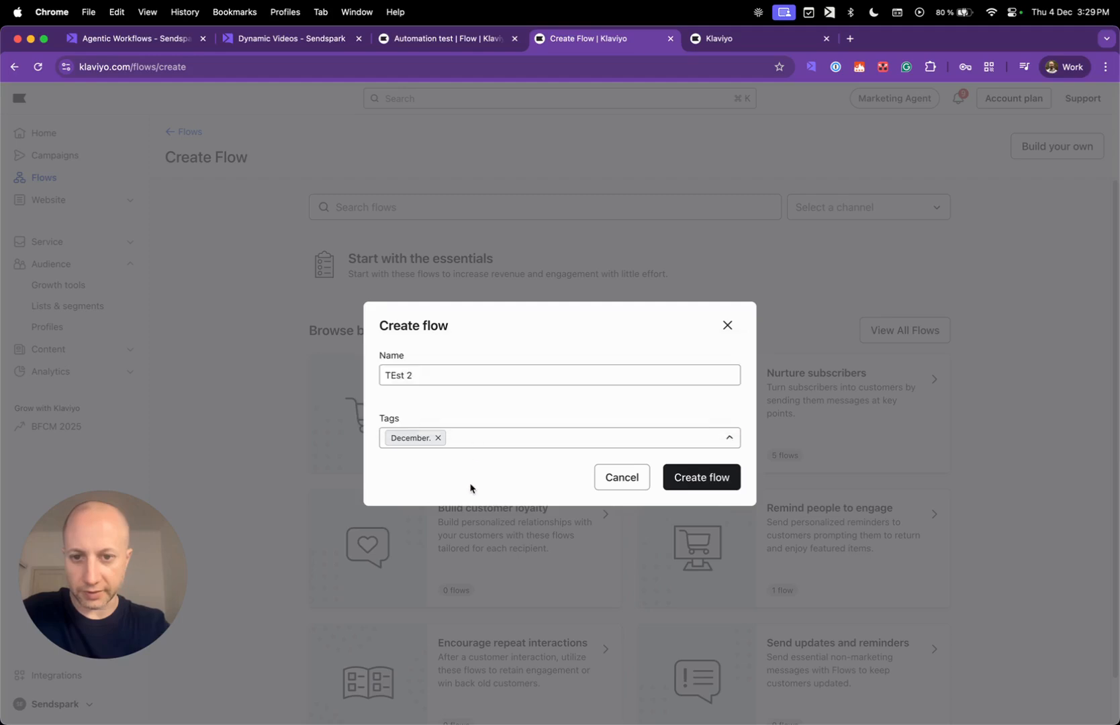
left_click(704, 476)
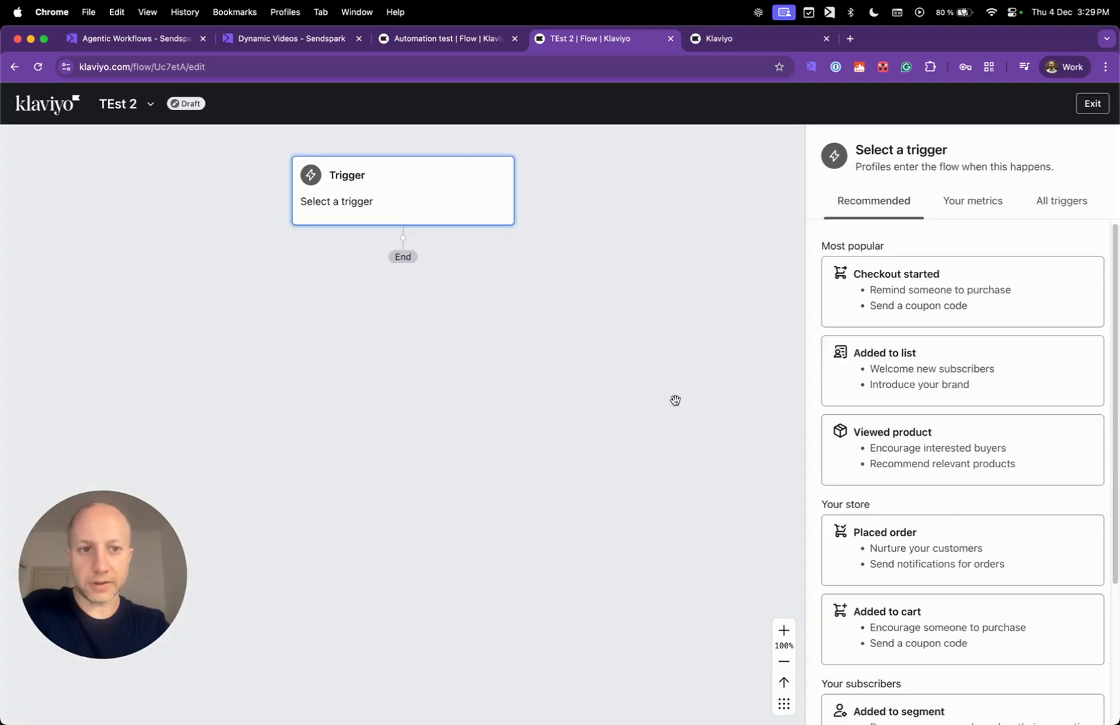
Browse all trigger types for the TEst 2 flow, then view the December list's members.
left_click(439, 201)
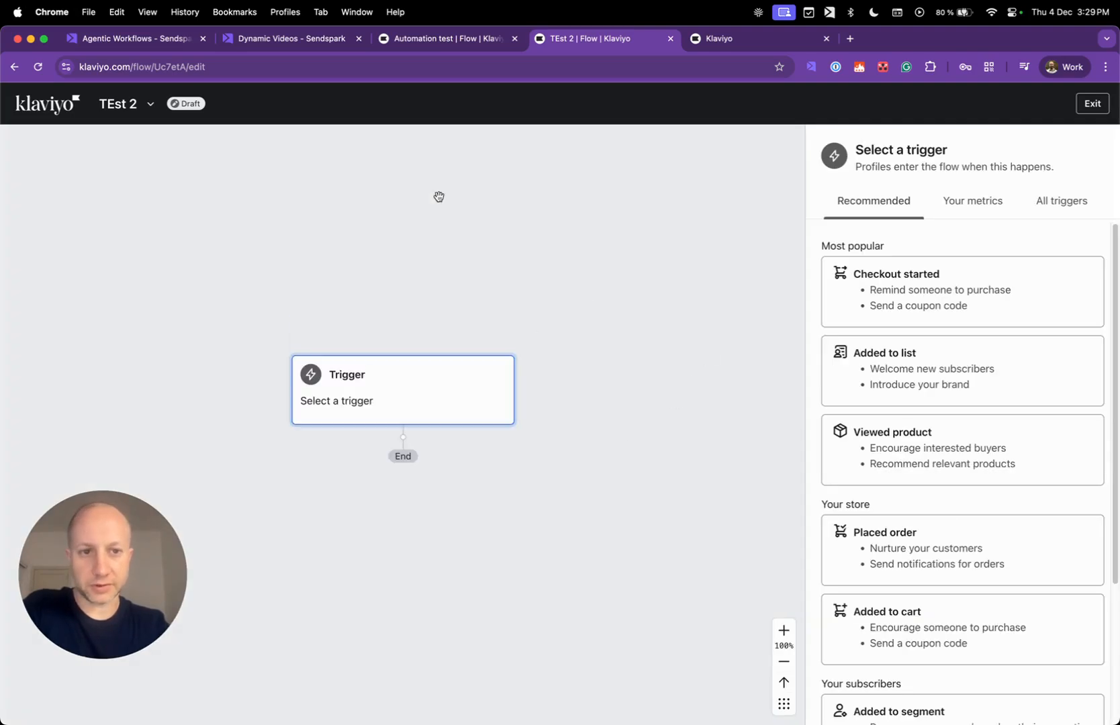
left_click(1069, 204)
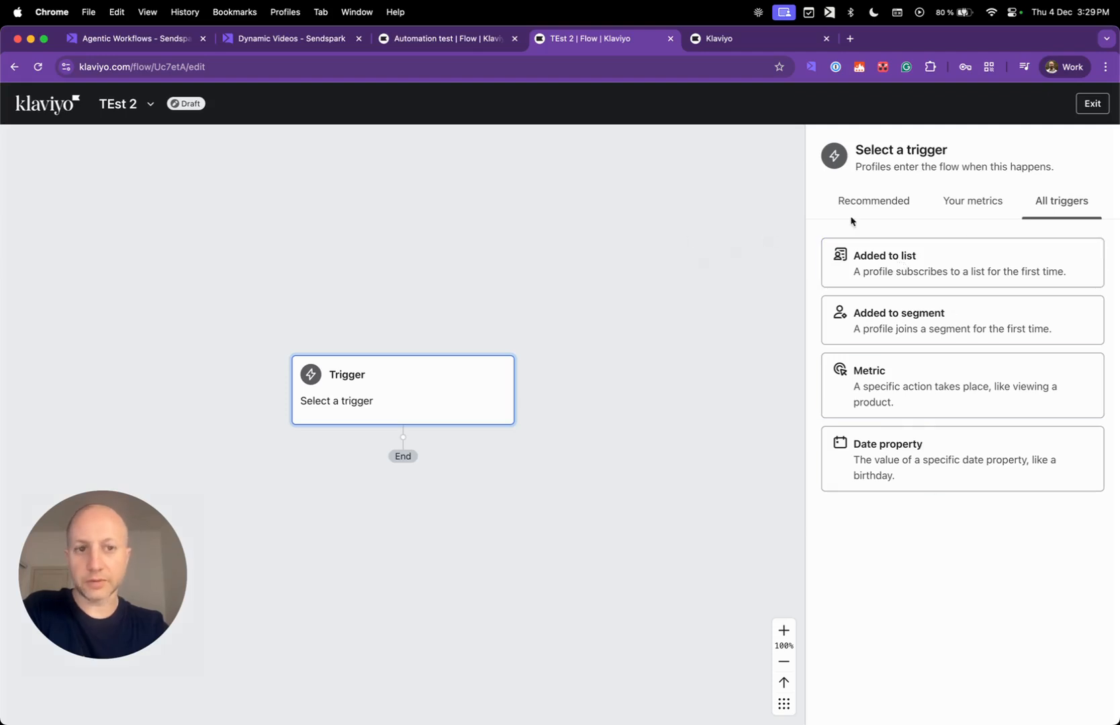
left_click(723, 42)
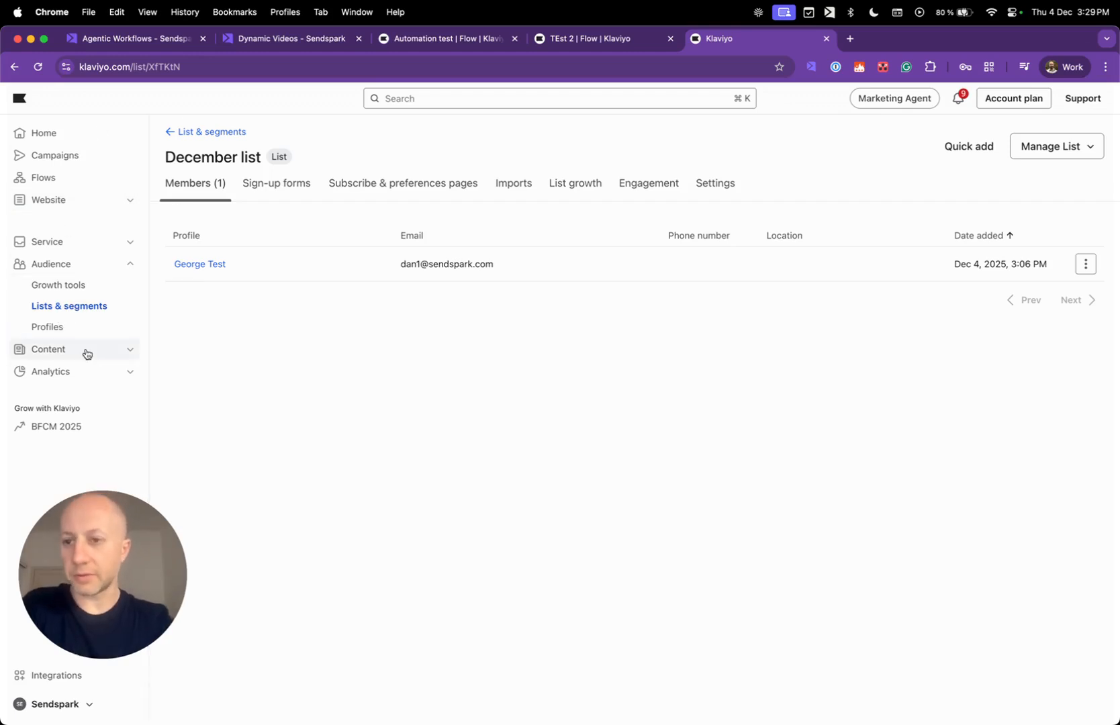
Create an empty static list 'December.' tagged December., then return to the TEst 2 editor.
left_click(71, 317)
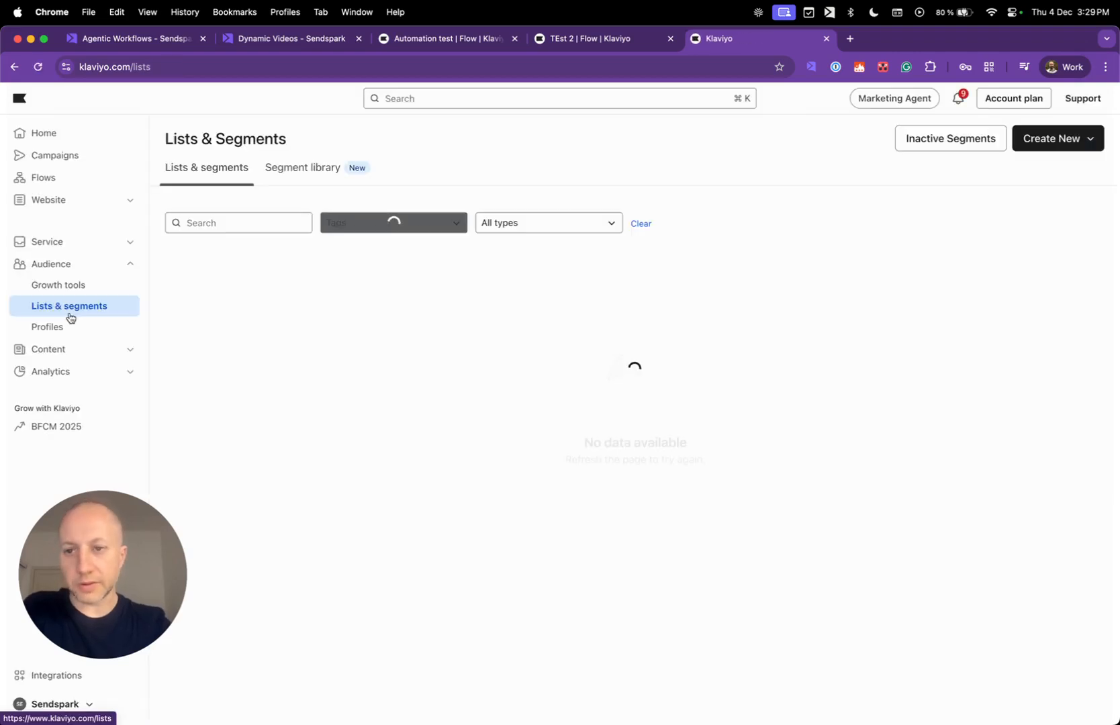
left_click(1080, 141)
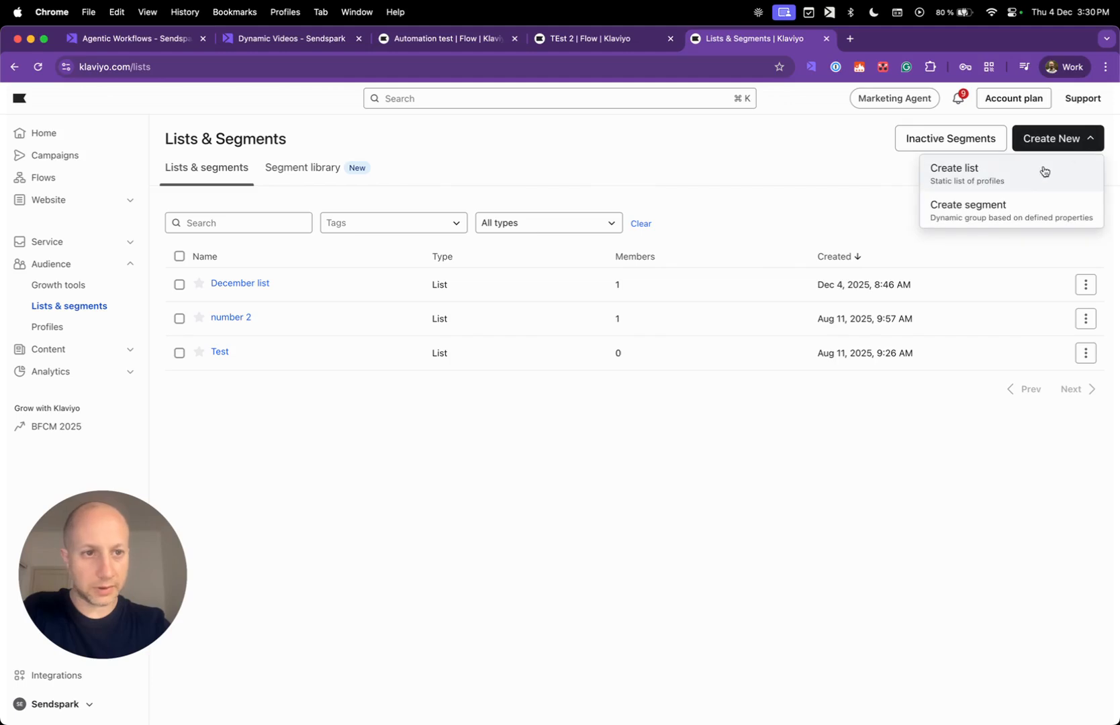
left_click(1014, 186)
left_click(900, 200)
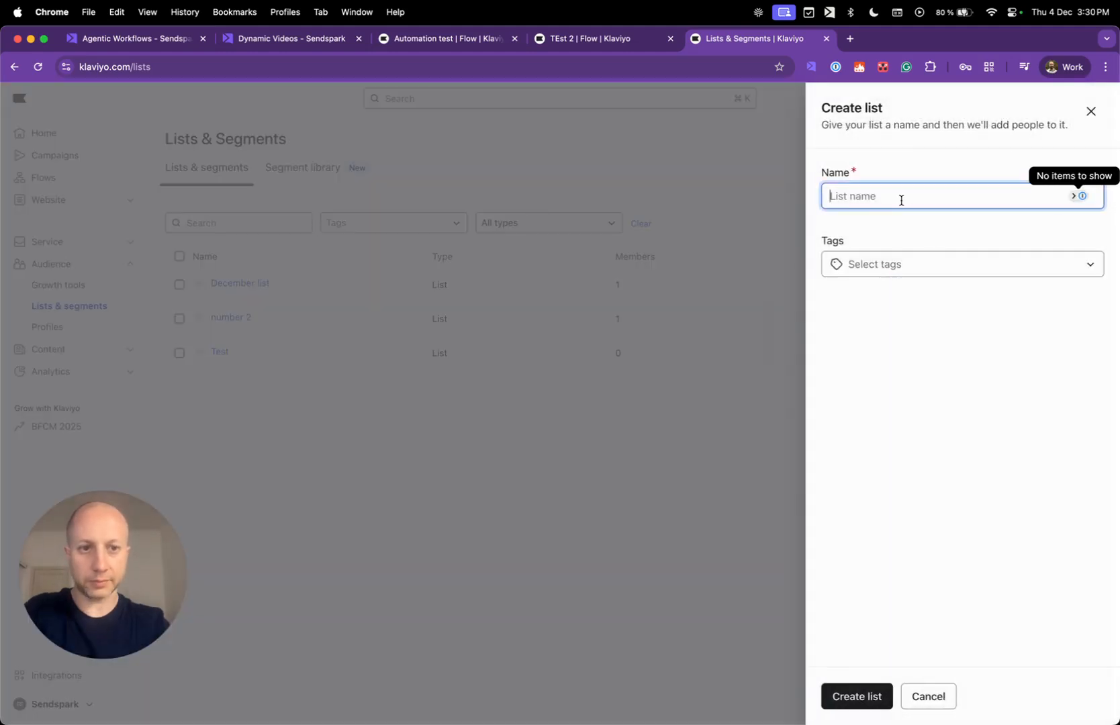
type("December")
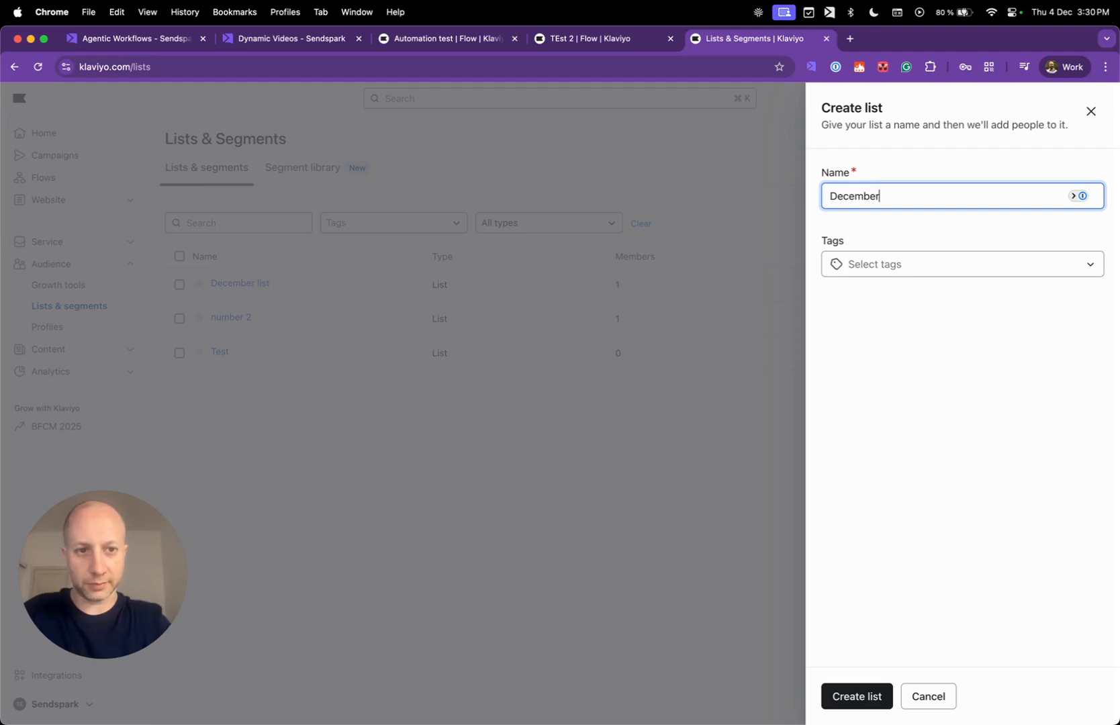
type(".")
left_click(908, 264)
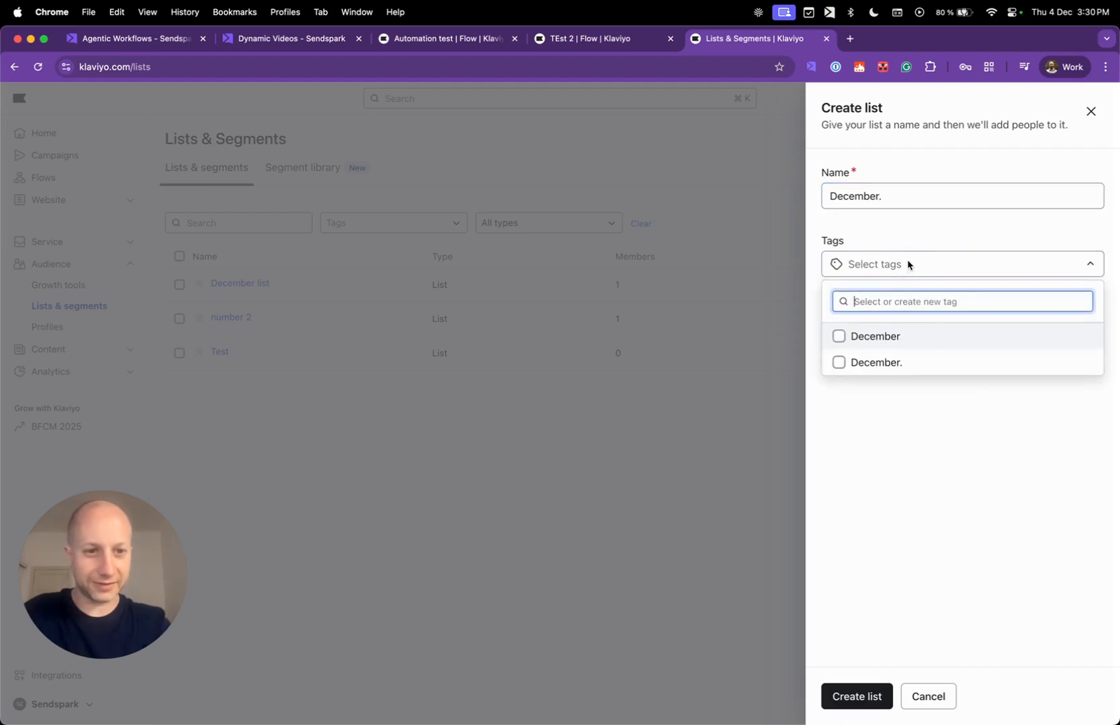
left_click(857, 361)
left_click(864, 437)
left_click(857, 695)
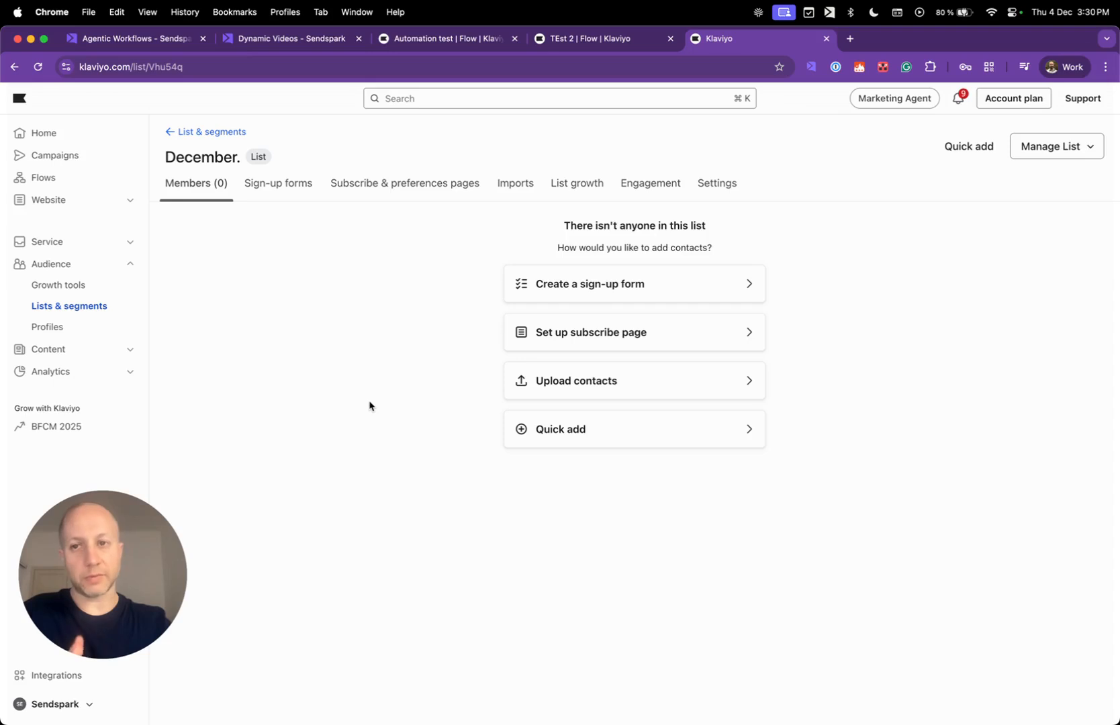
left_click(608, 42)
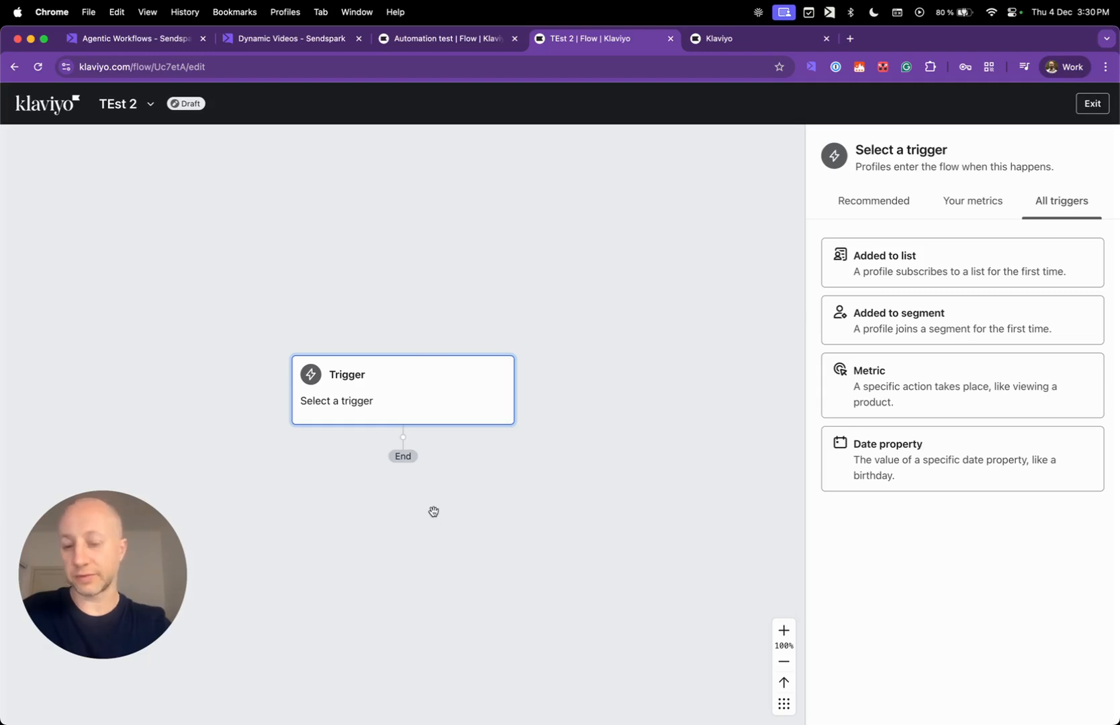
Reload the TEst 2 flow editor so the new December. list becomes available.
left_click_drag(537, 436, 573, 374)
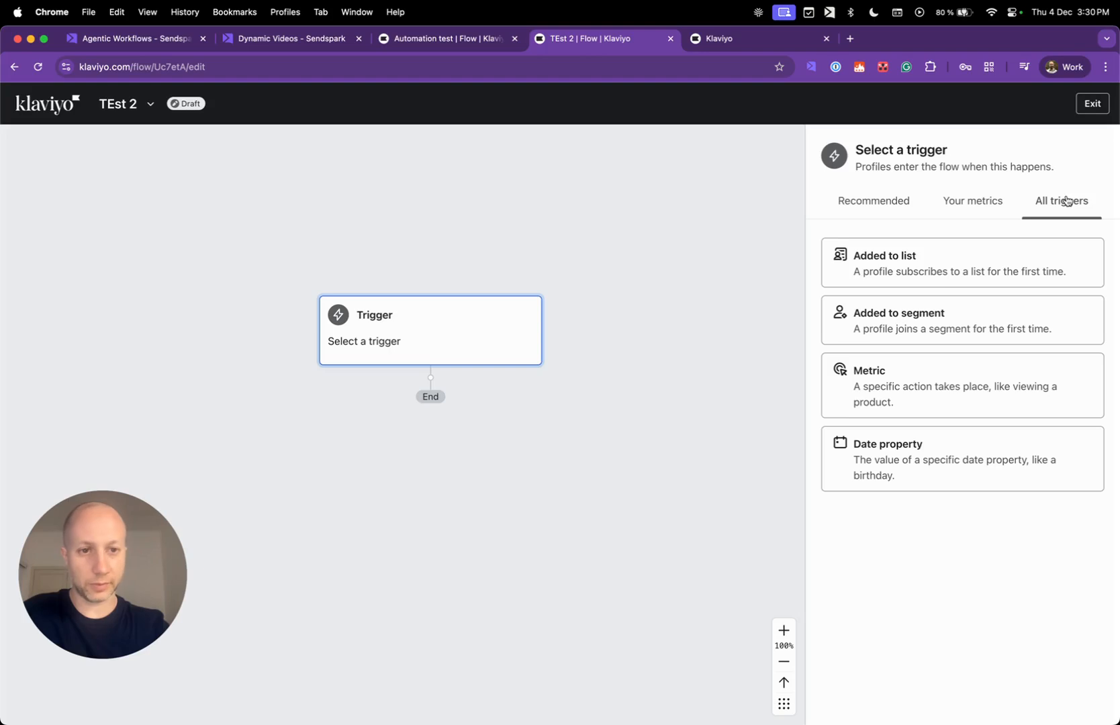
left_click(962, 267)
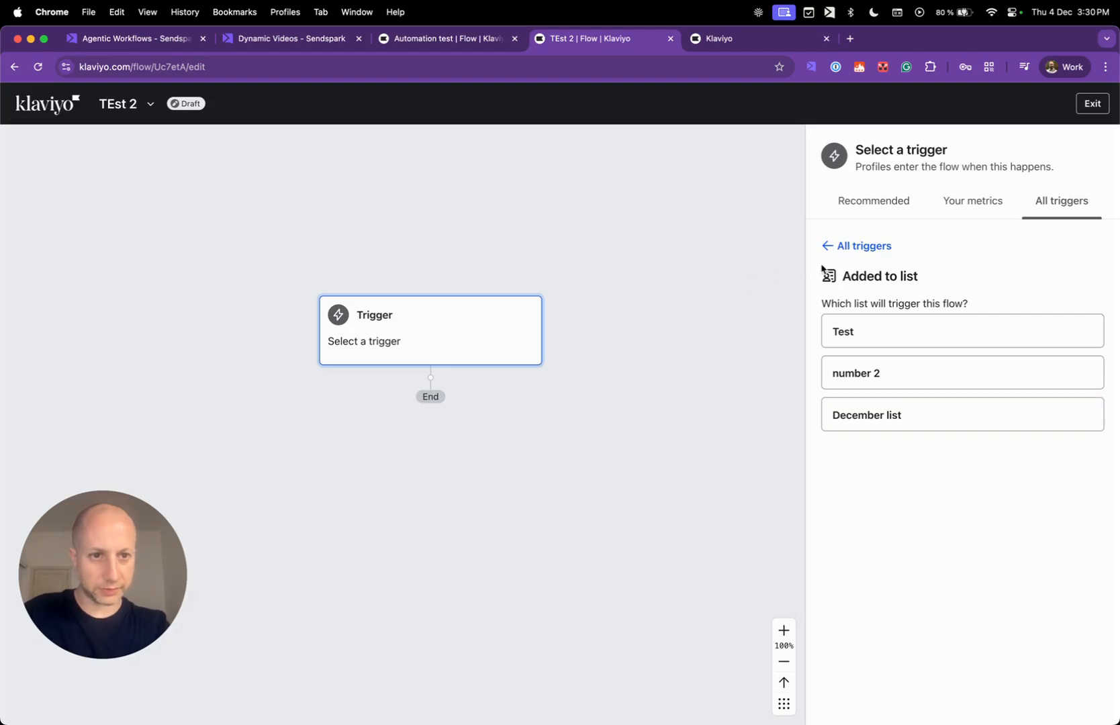
key("super+r")
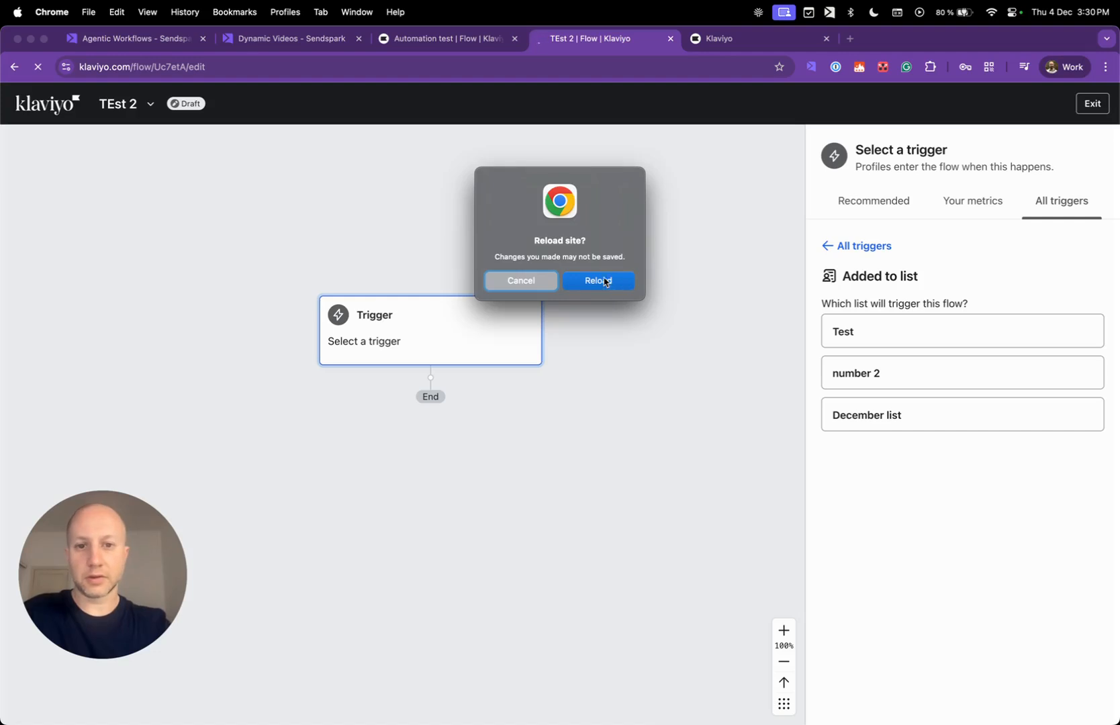
left_click(606, 282)
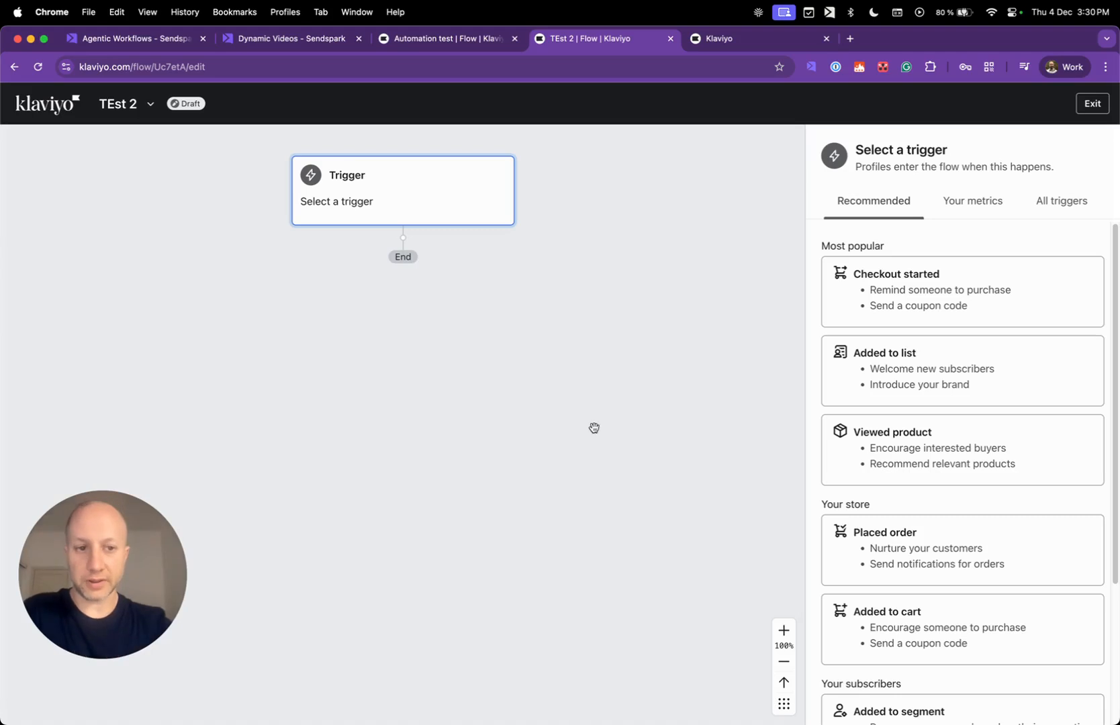
Set the trigger to Added to list December. and confirm saving it.
left_click(1084, 212)
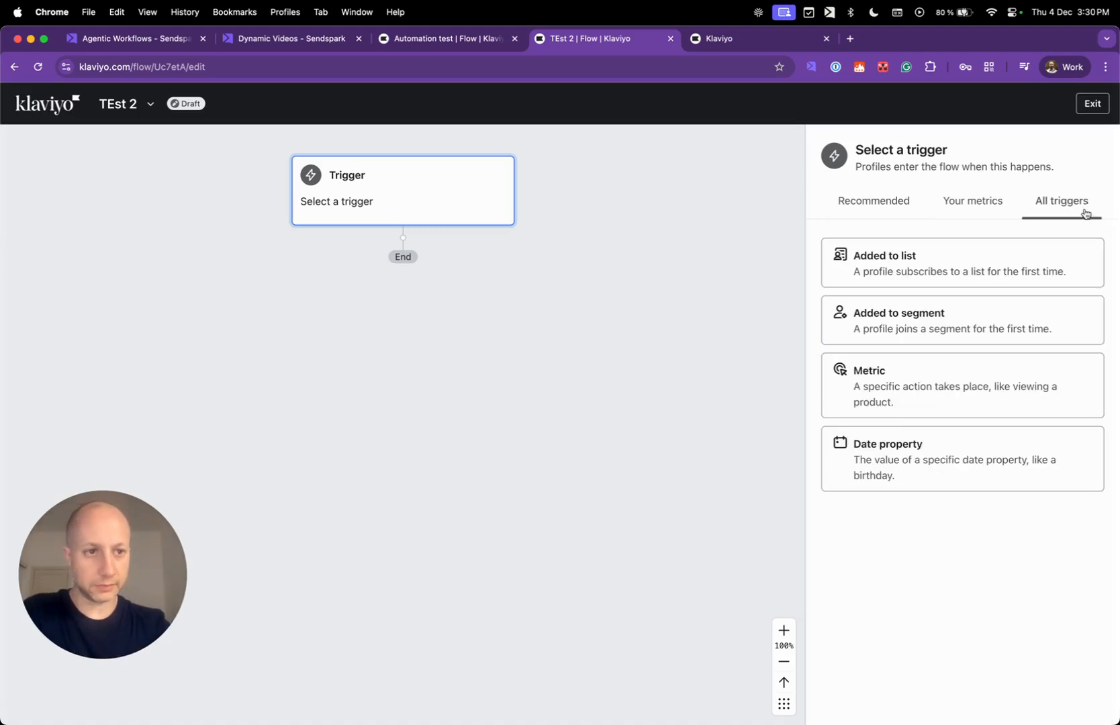
left_click(925, 269)
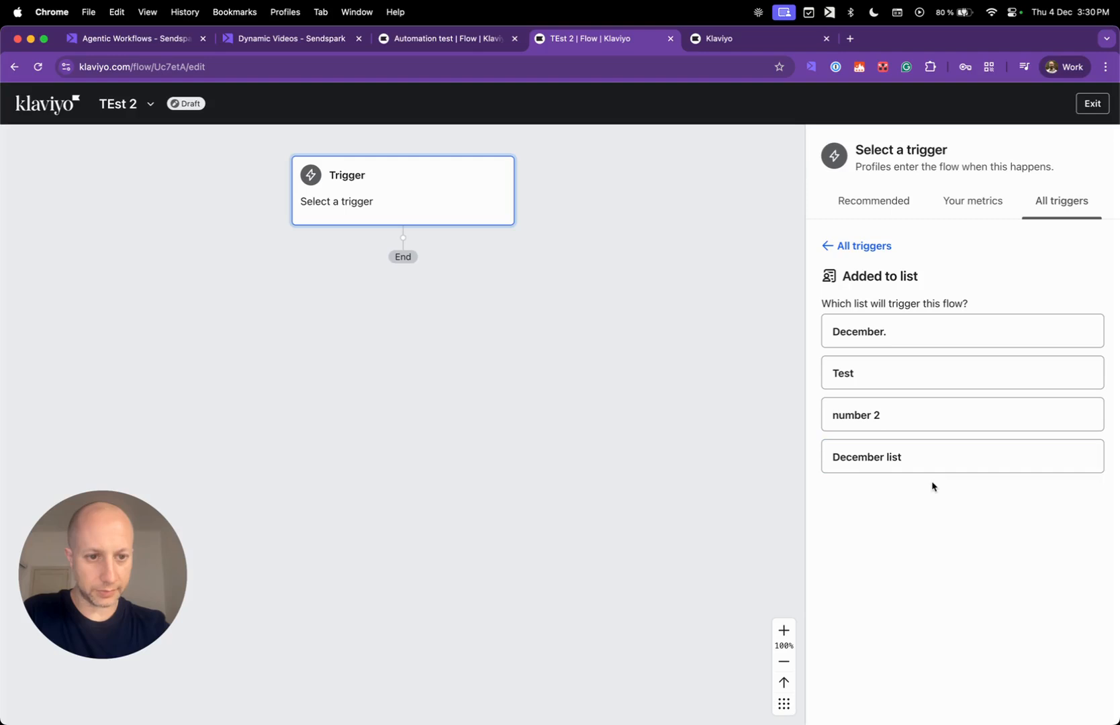
left_click(886, 329)
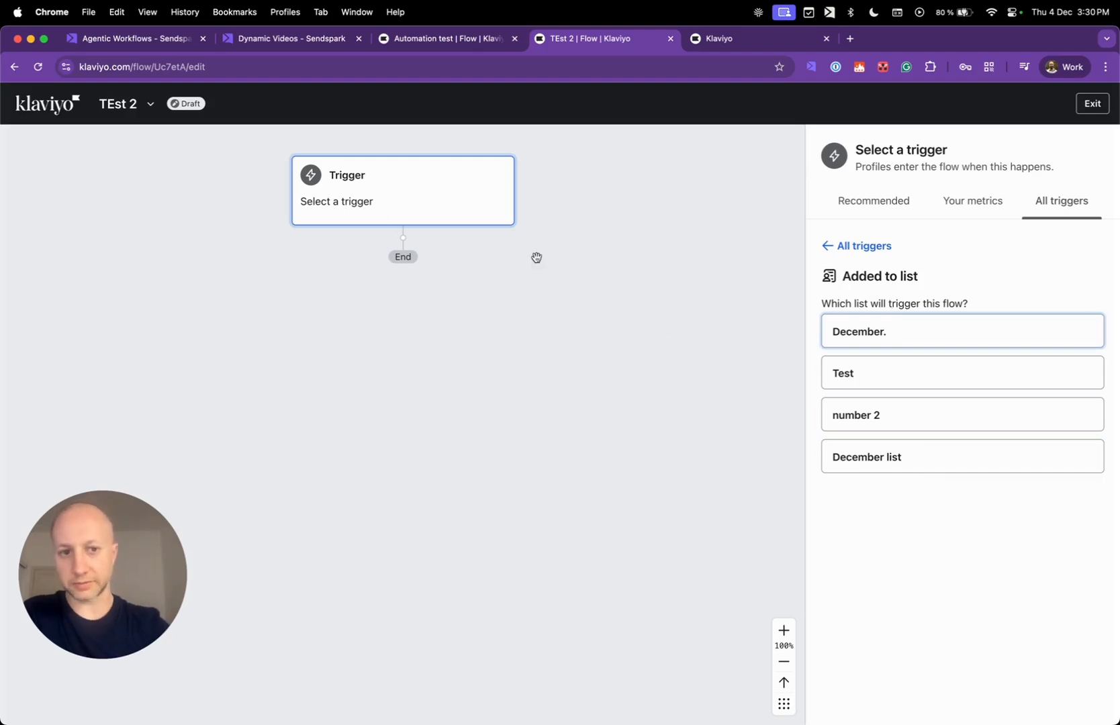
left_click(945, 333)
left_click(844, 696)
left_click(685, 488)
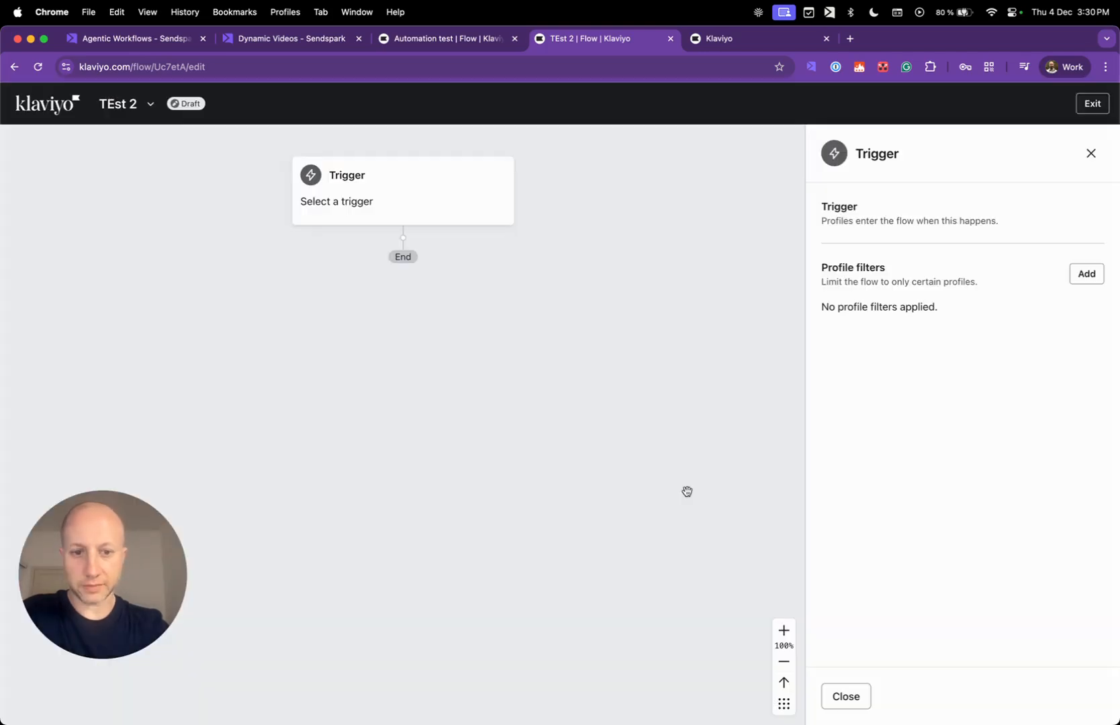
Add a 1 day time delay after the December. trigger.
left_click_drag(76, 569, 208, 600)
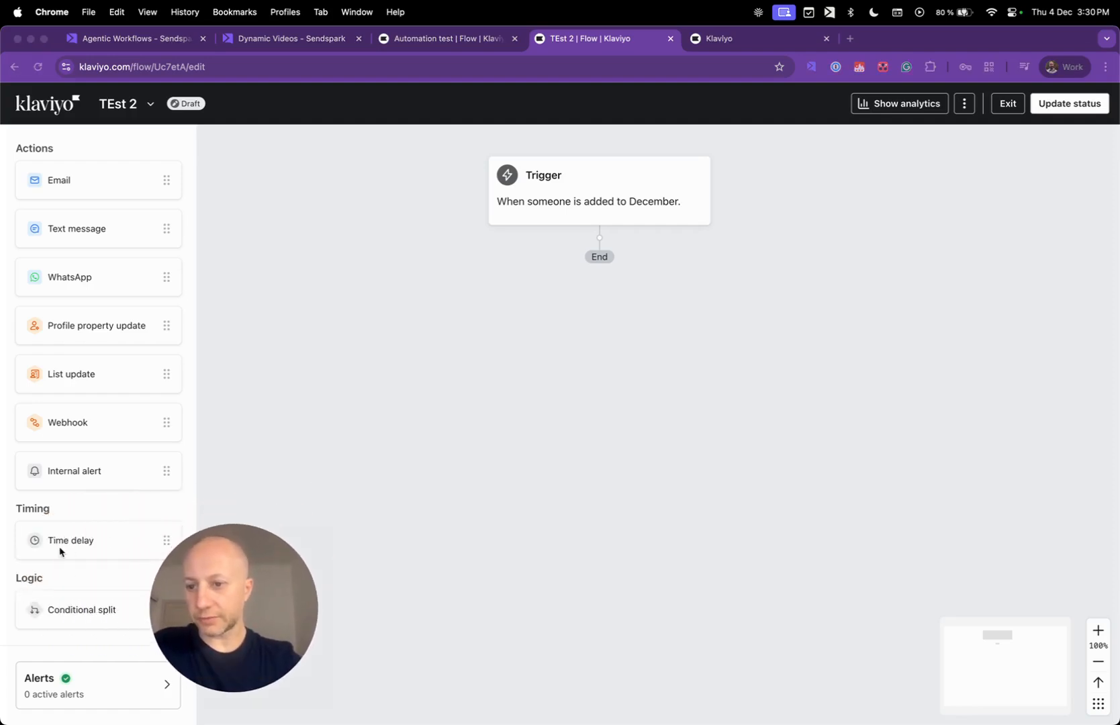
left_click_drag(77, 541, 582, 252)
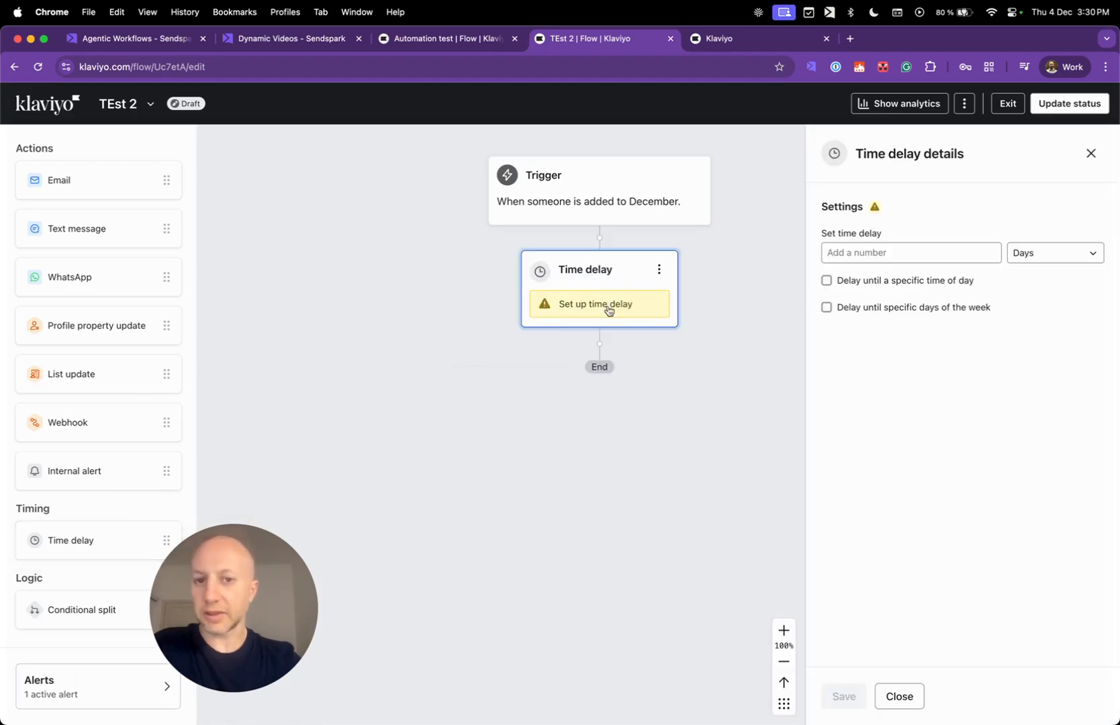
left_click(854, 248)
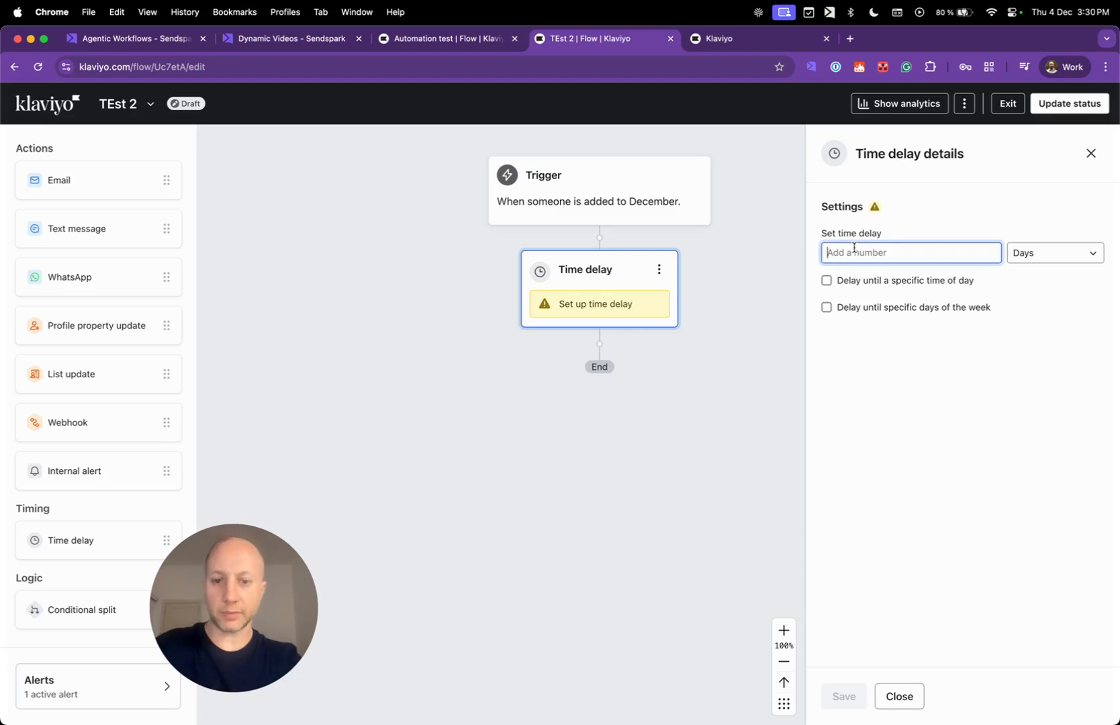
type("1")
left_click(838, 692)
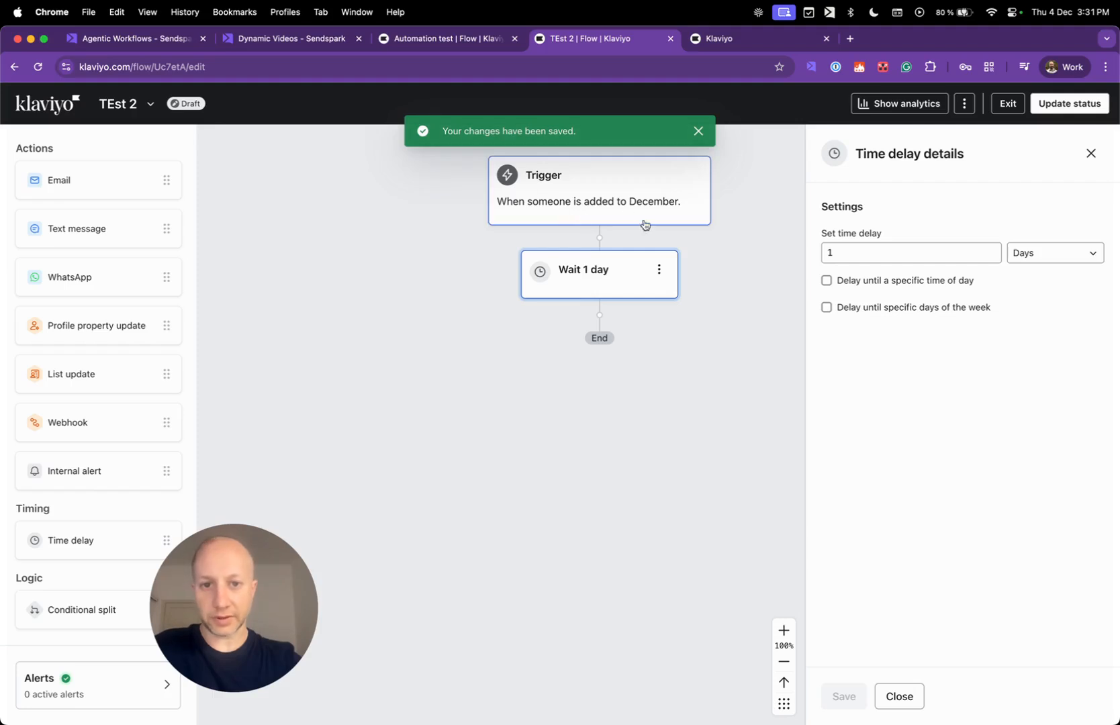
Add Email #1 after the 1 day wait and open its settings.
left_click_drag(95, 186, 561, 352)
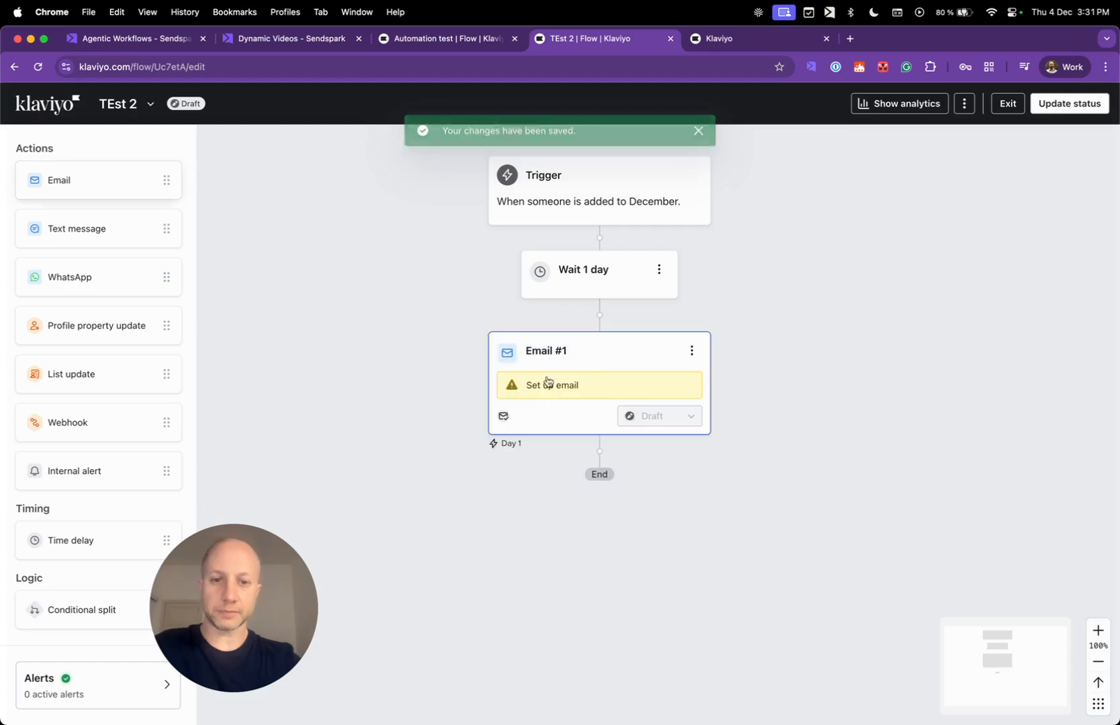
left_click(595, 367)
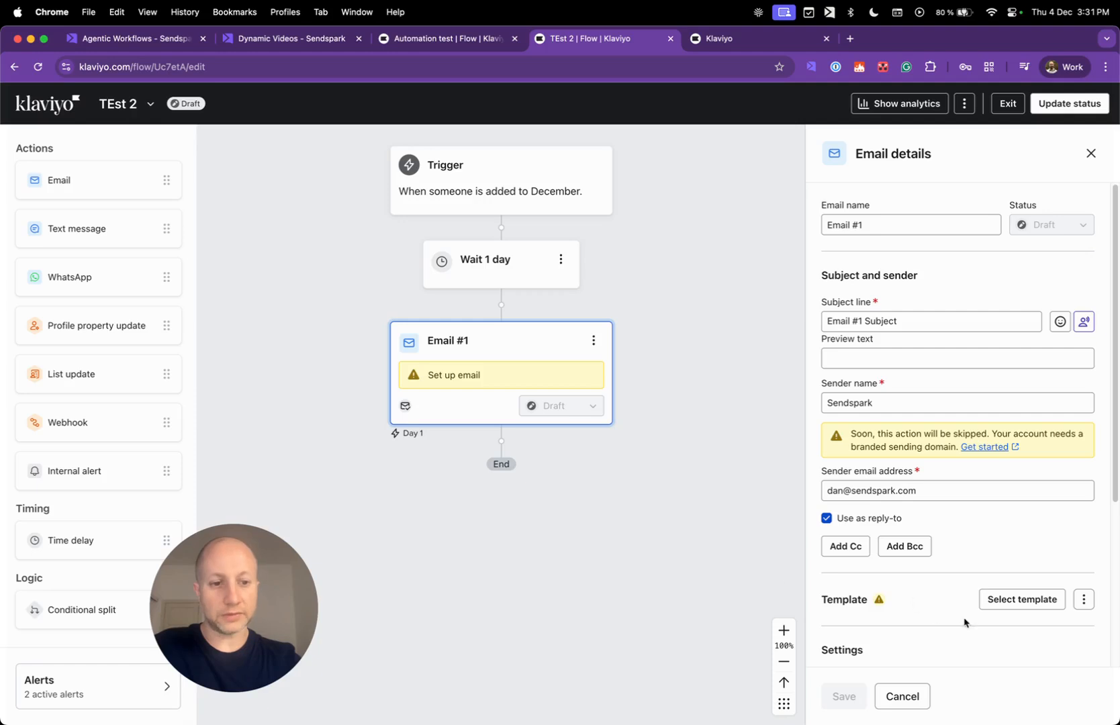
left_click(308, 42)
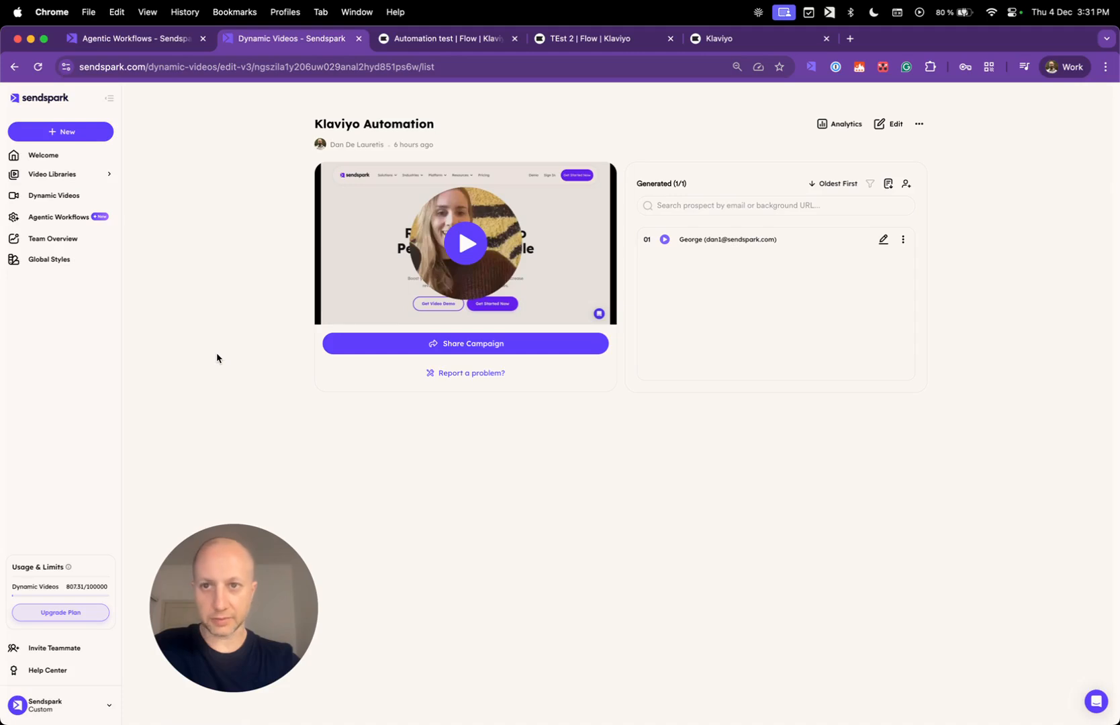
Check the Klaviyo Automation campaign's run history, then open the Dynamic Videos overview.
left_click(165, 40)
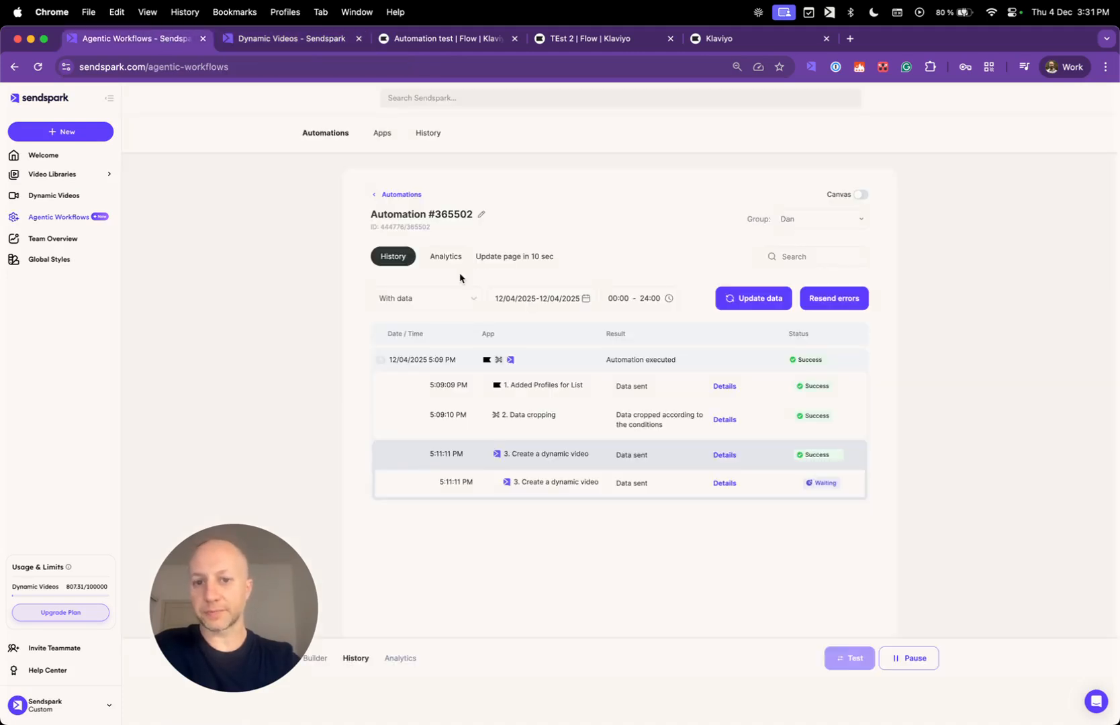
left_click_drag(269, 591, 224, 566)
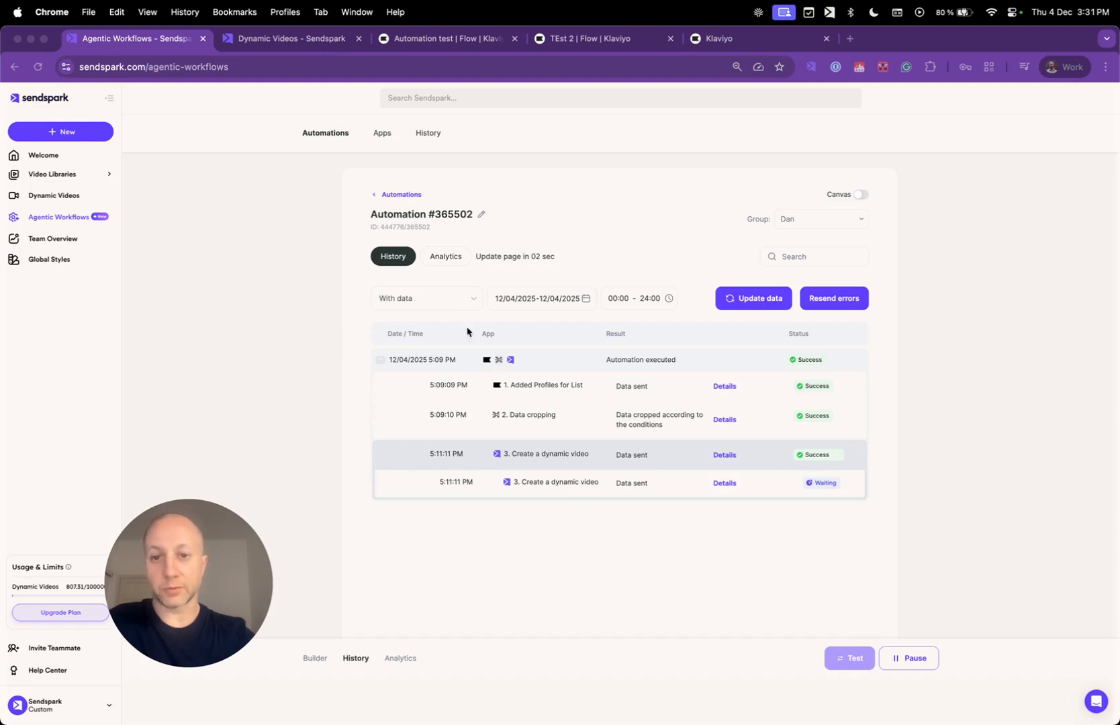
left_click(305, 39)
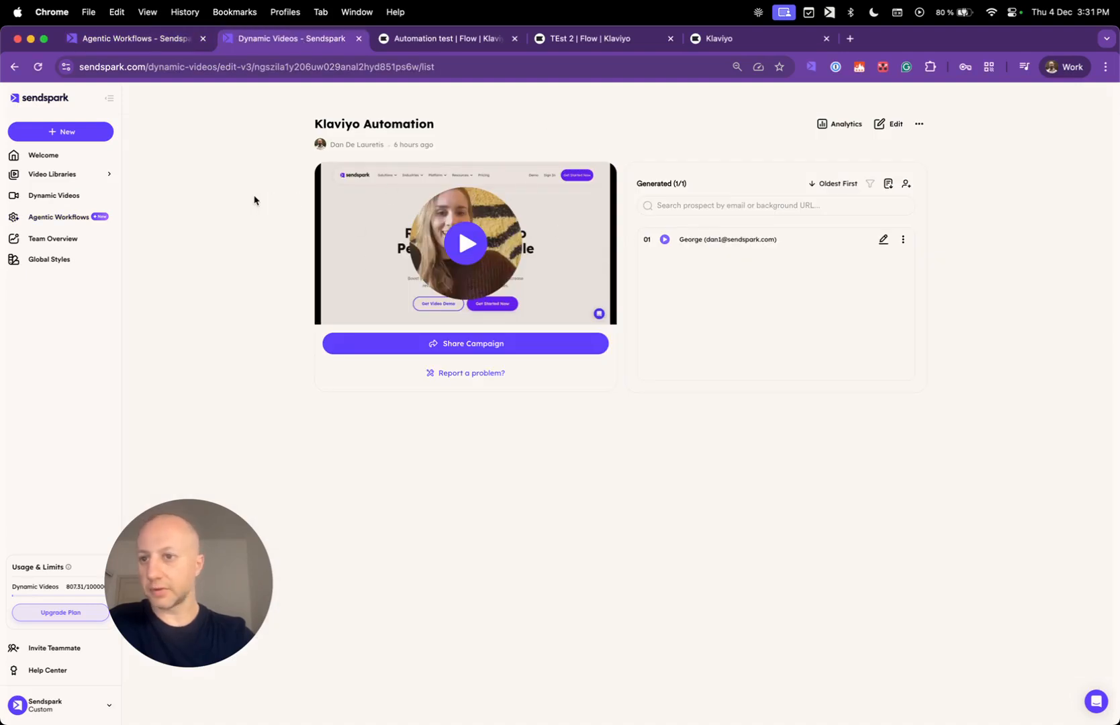
left_click(53, 201)
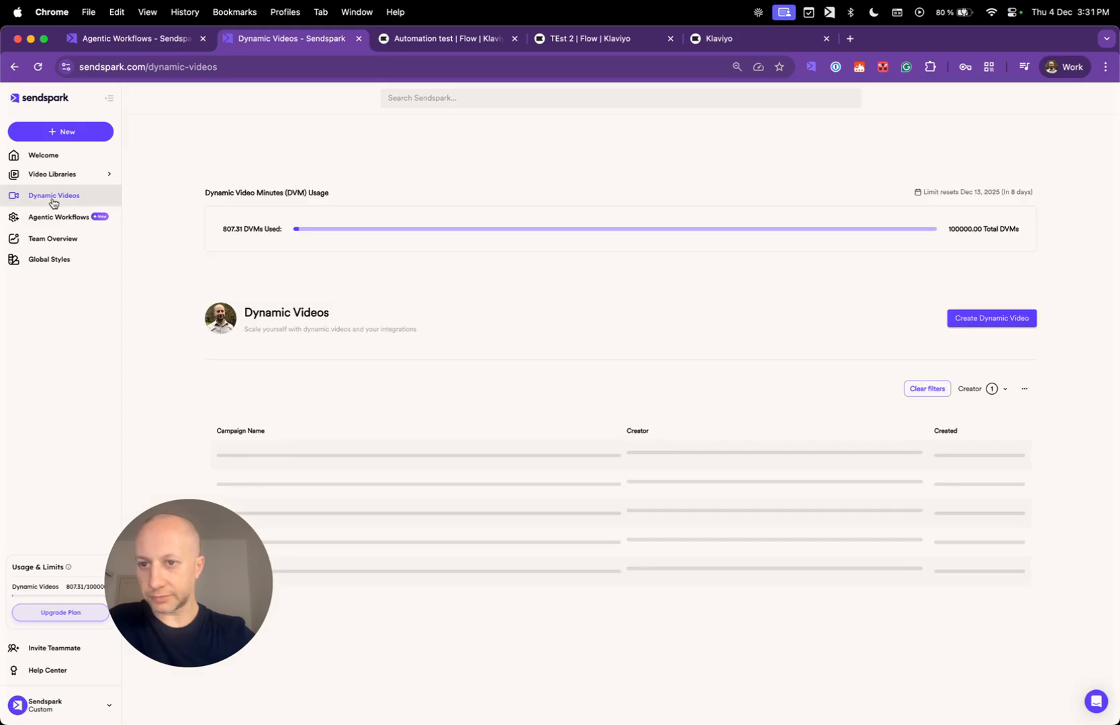
Create a dynamic video named 'Klaviyo Tutorial' using the sample video.
left_click(990, 279)
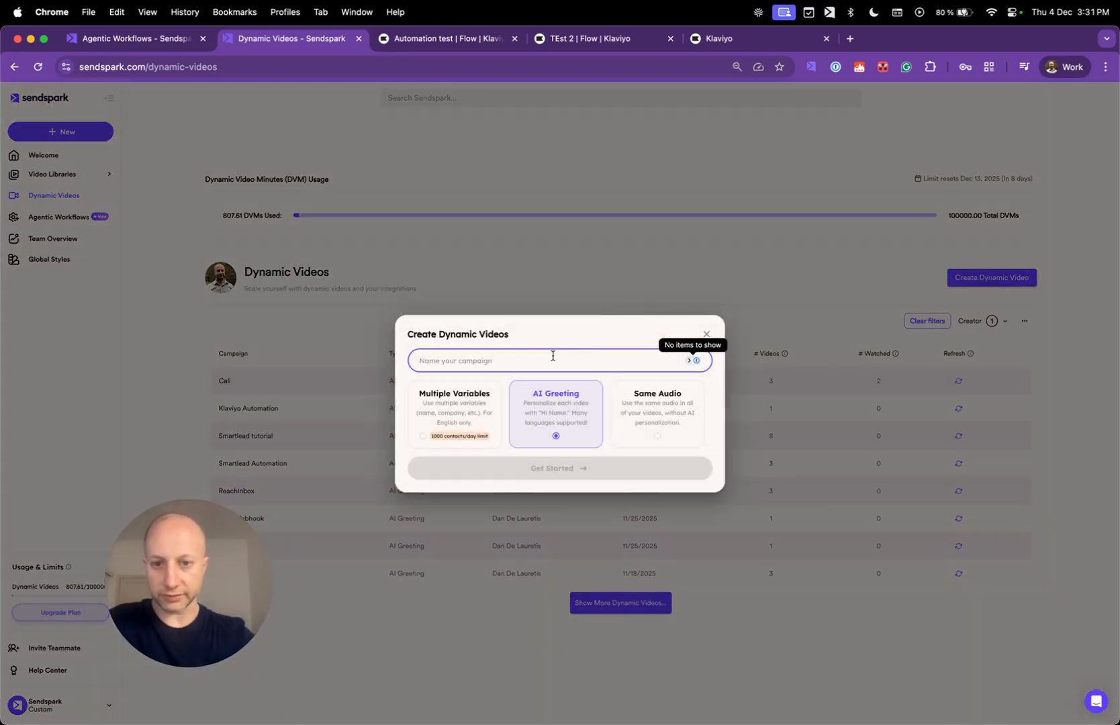
type("Klaviyo Tutorial")
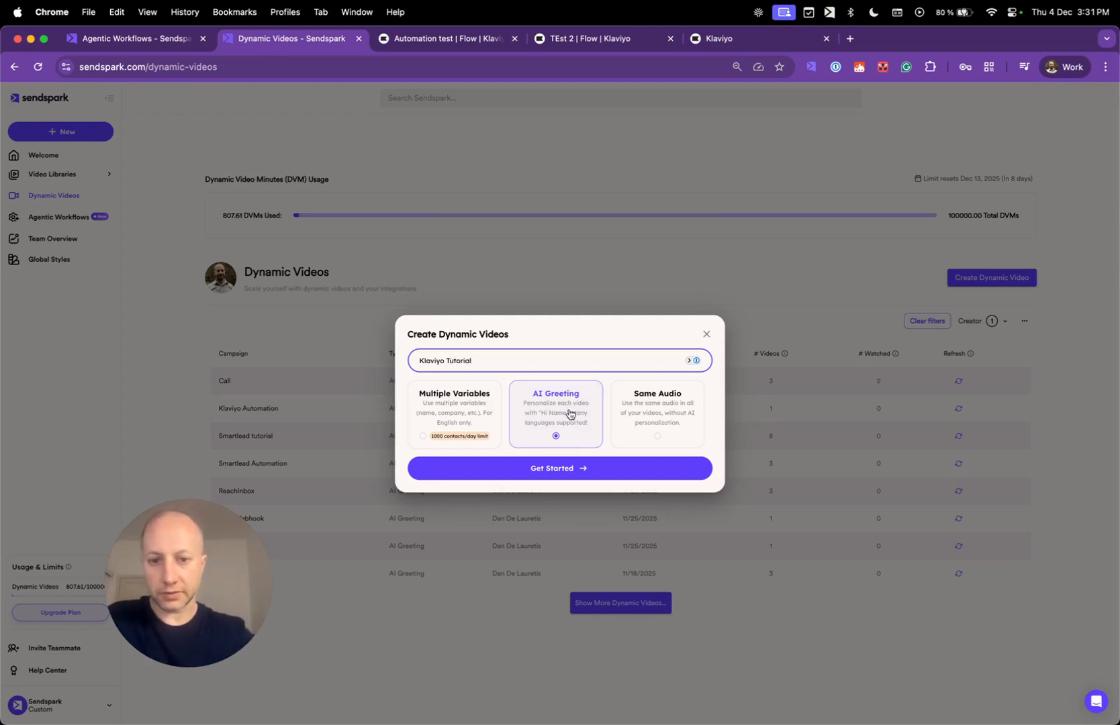
left_click(558, 468)
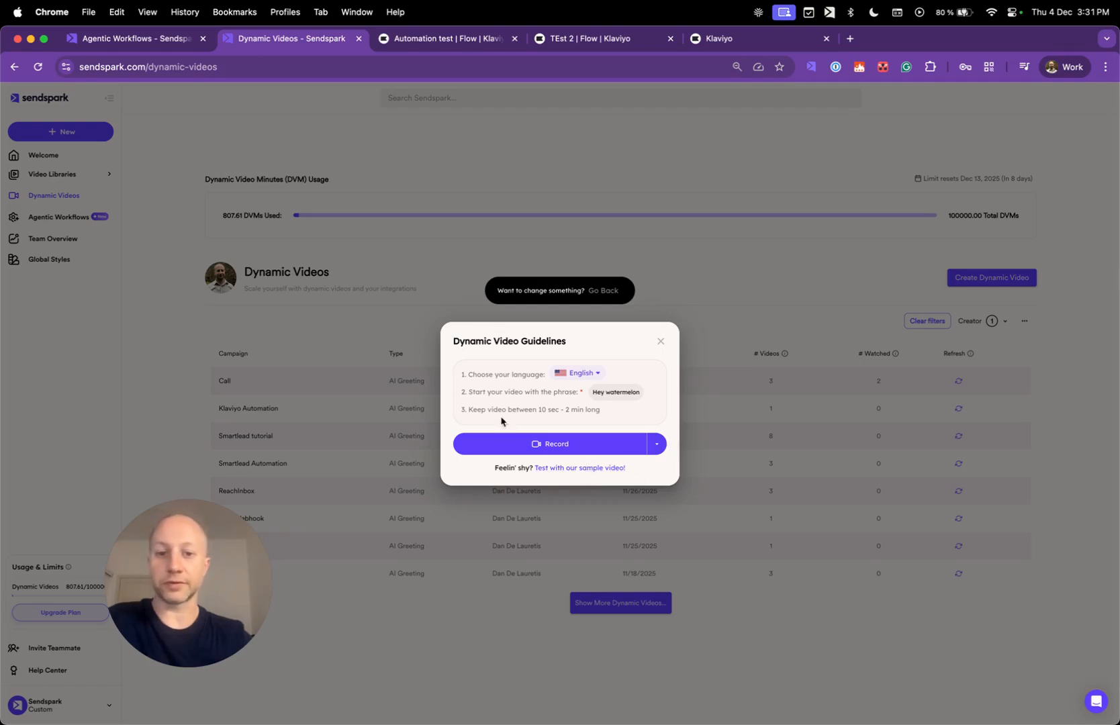
left_click(658, 444)
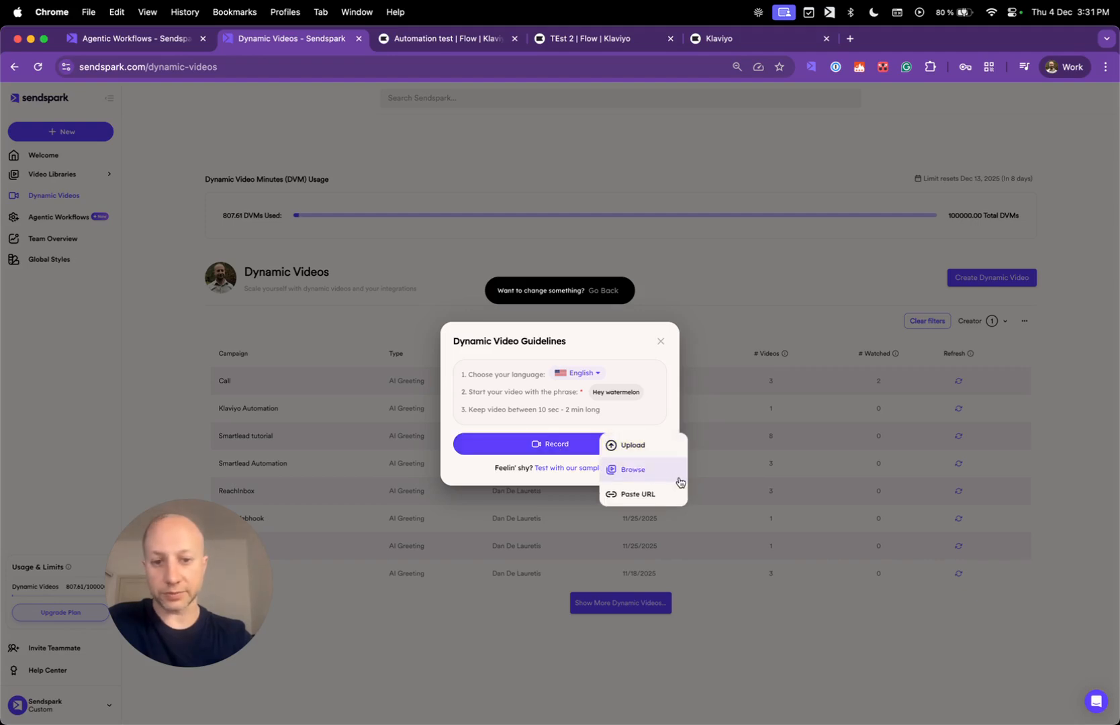
left_click(504, 389)
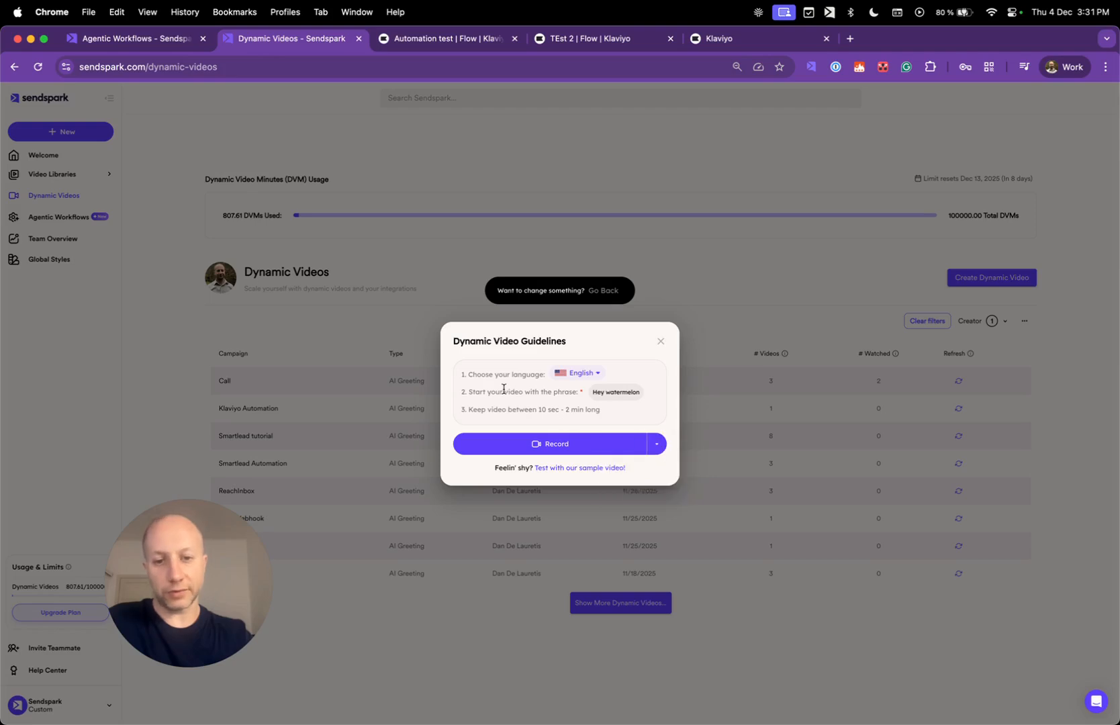
left_click(589, 468)
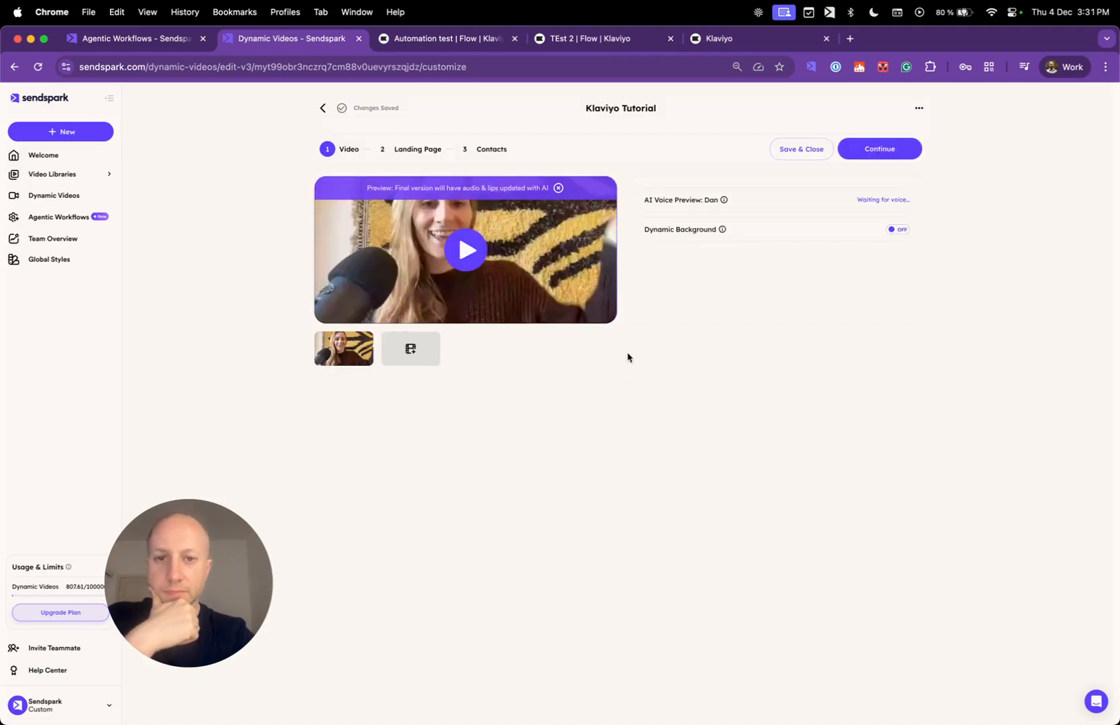
Turn on Dynamic Background, set the camera bubble to Spotlight, and continue to the landing page.
left_click(886, 229)
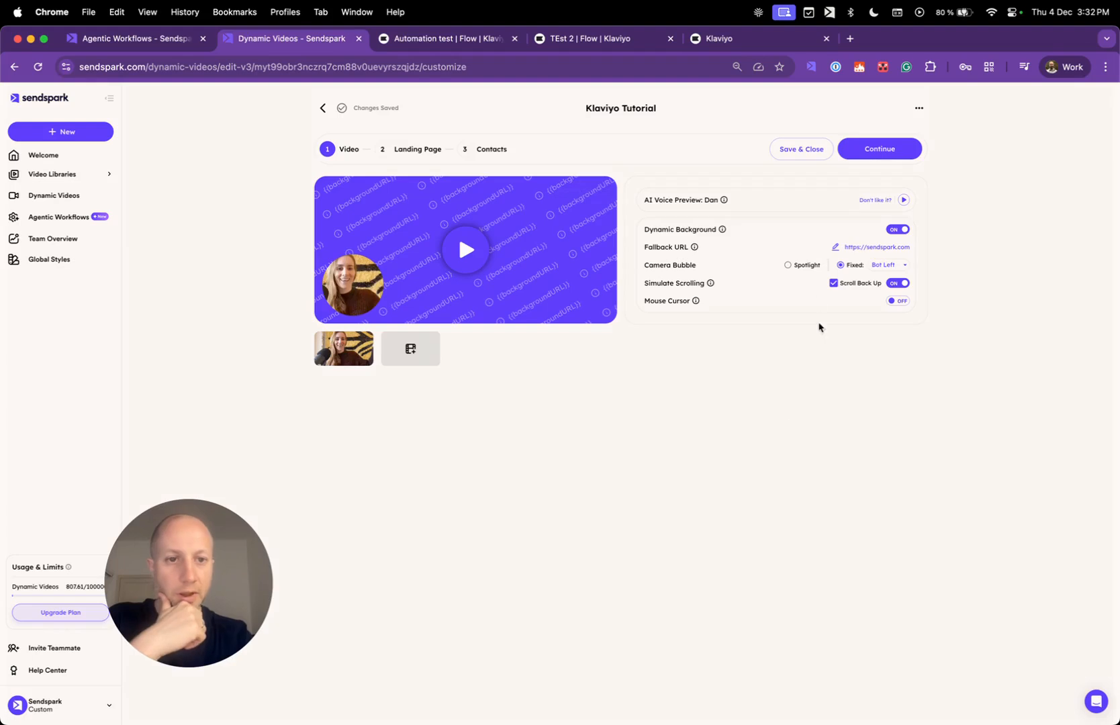
mouse_move(806, 266)
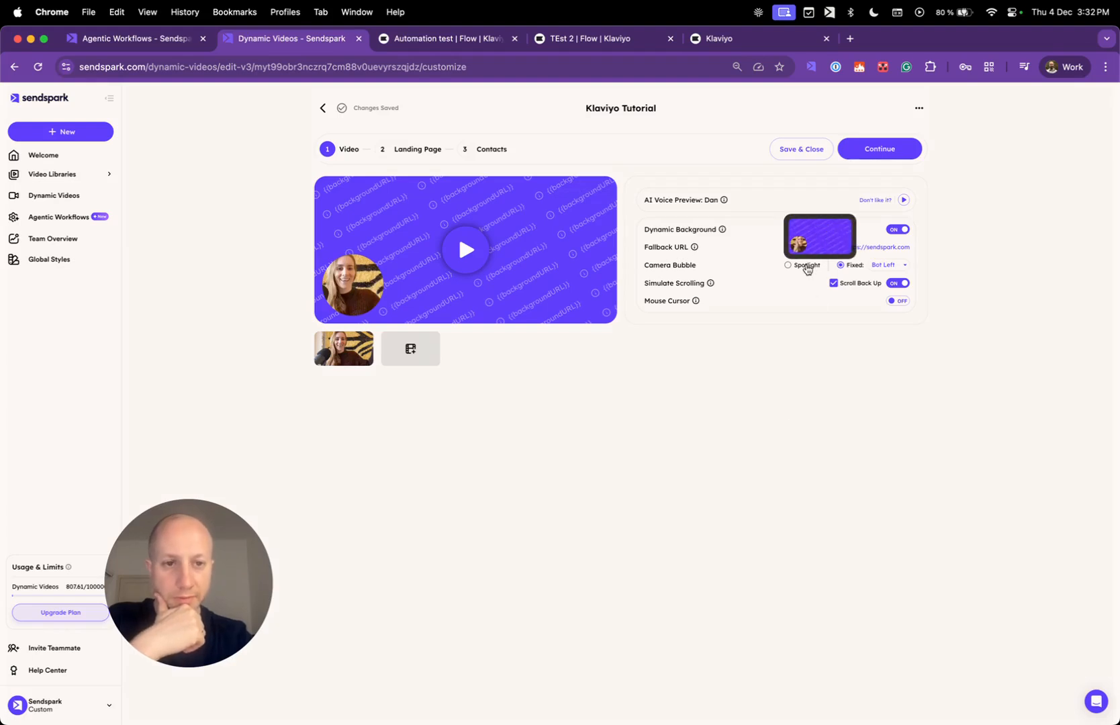
left_click(789, 266)
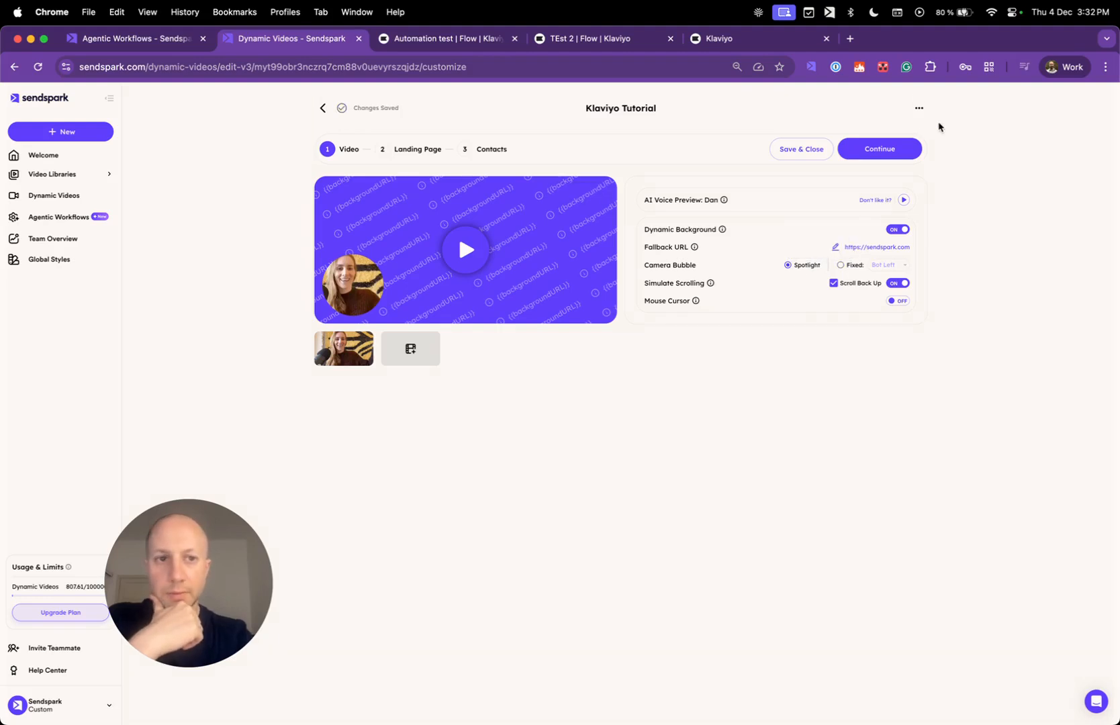
left_click(876, 149)
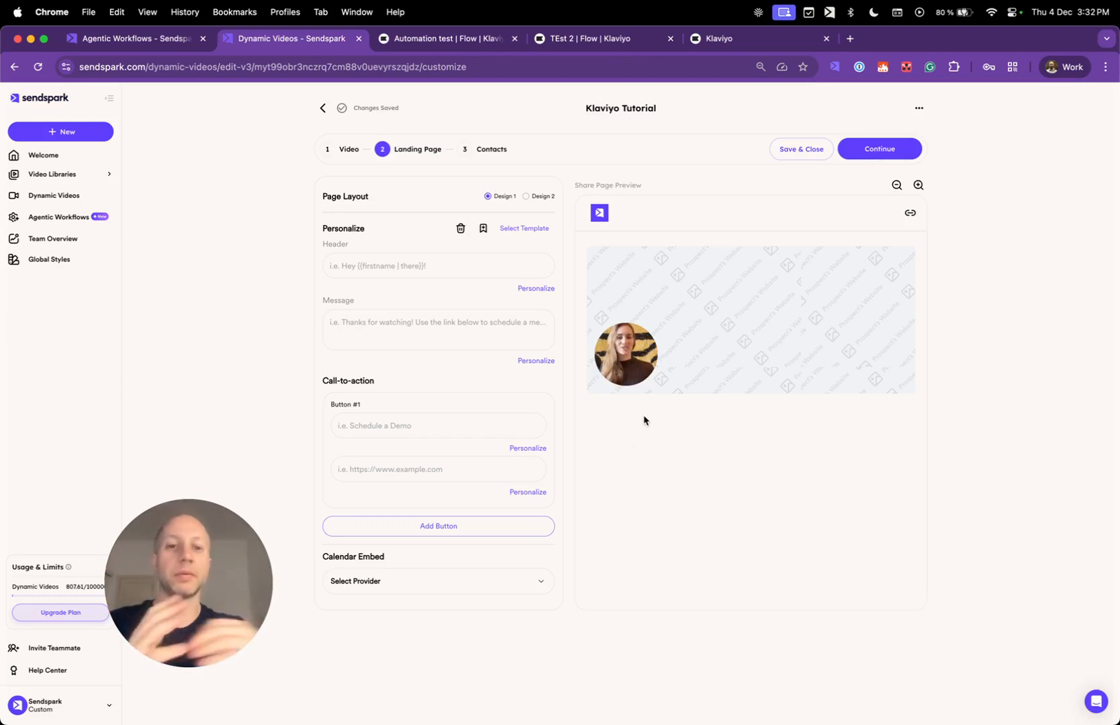
Fill the landing page from the saved April template.
left_click(527, 230)
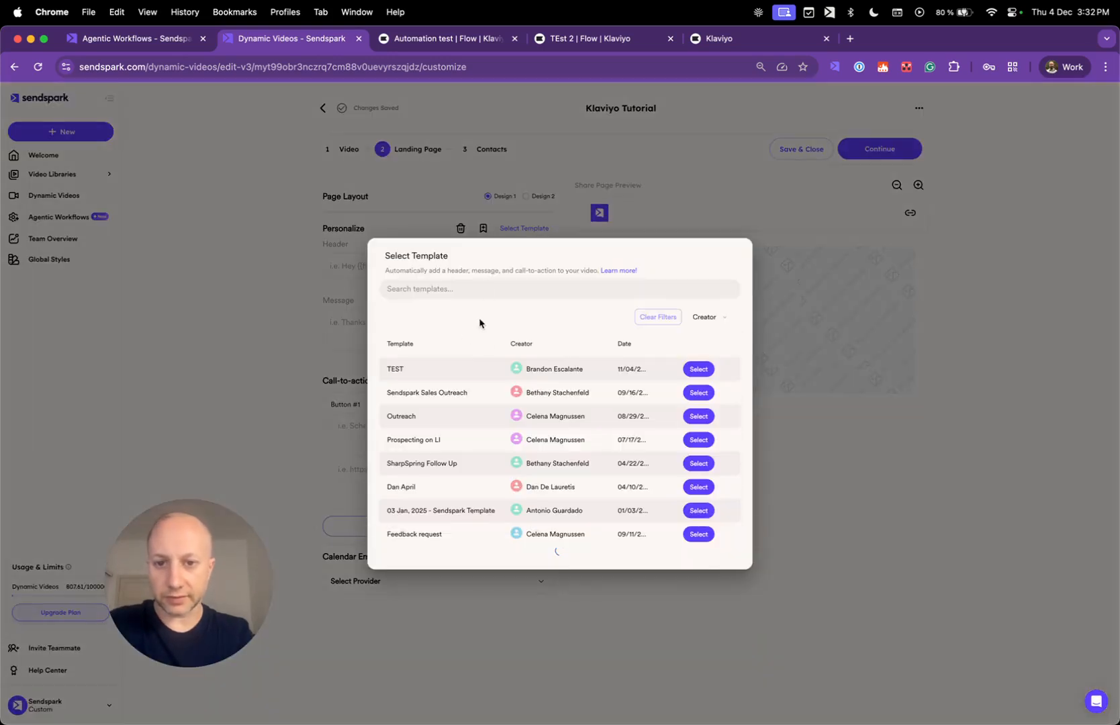
left_click(490, 287)
type("april")
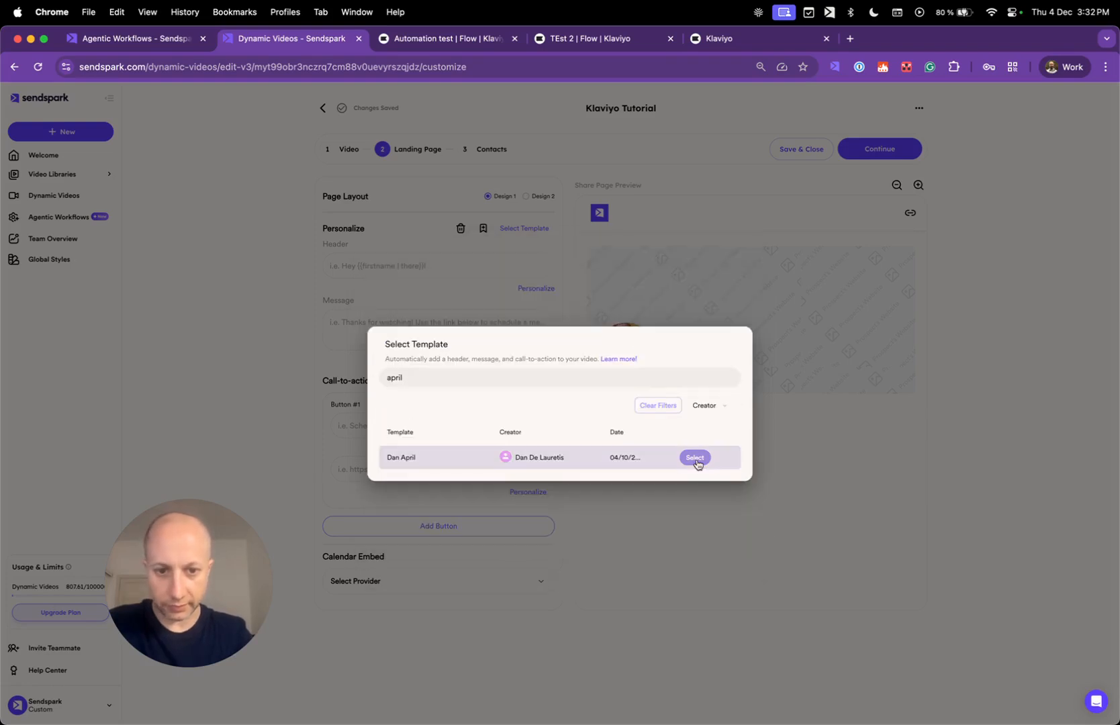
left_click(696, 459)
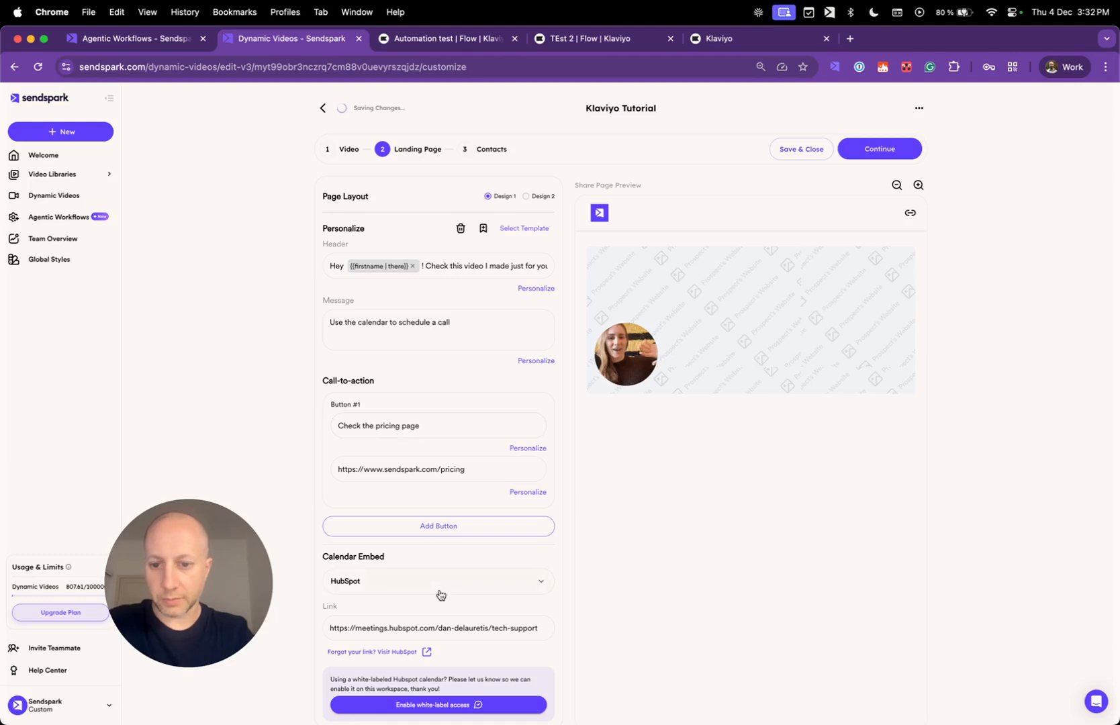
Replace the HubSpot calendar link with the IT support meetings URL.
scroll(421, 603, "down", 3)
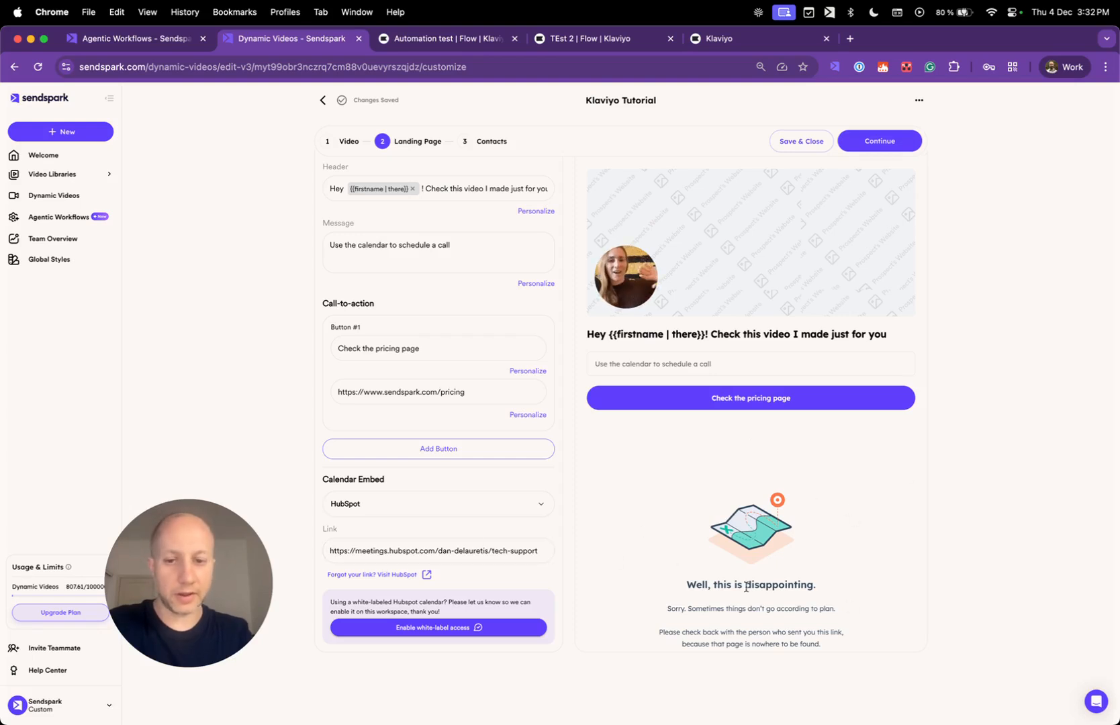
triple_click(519, 549)
key("BackSpace")
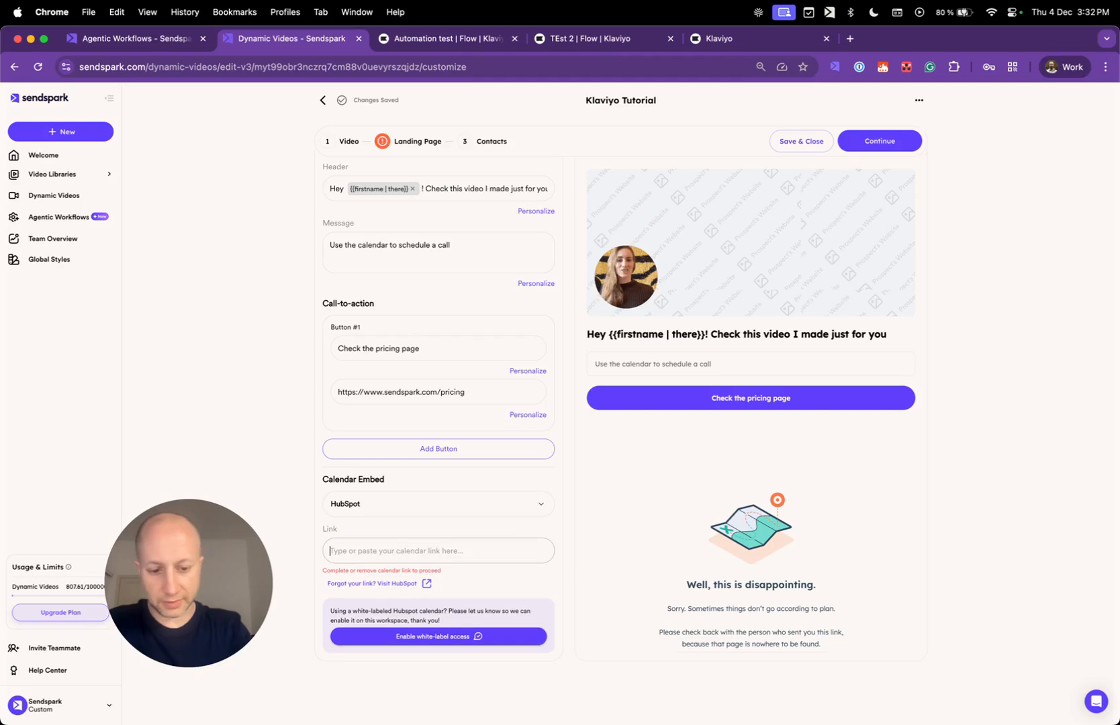
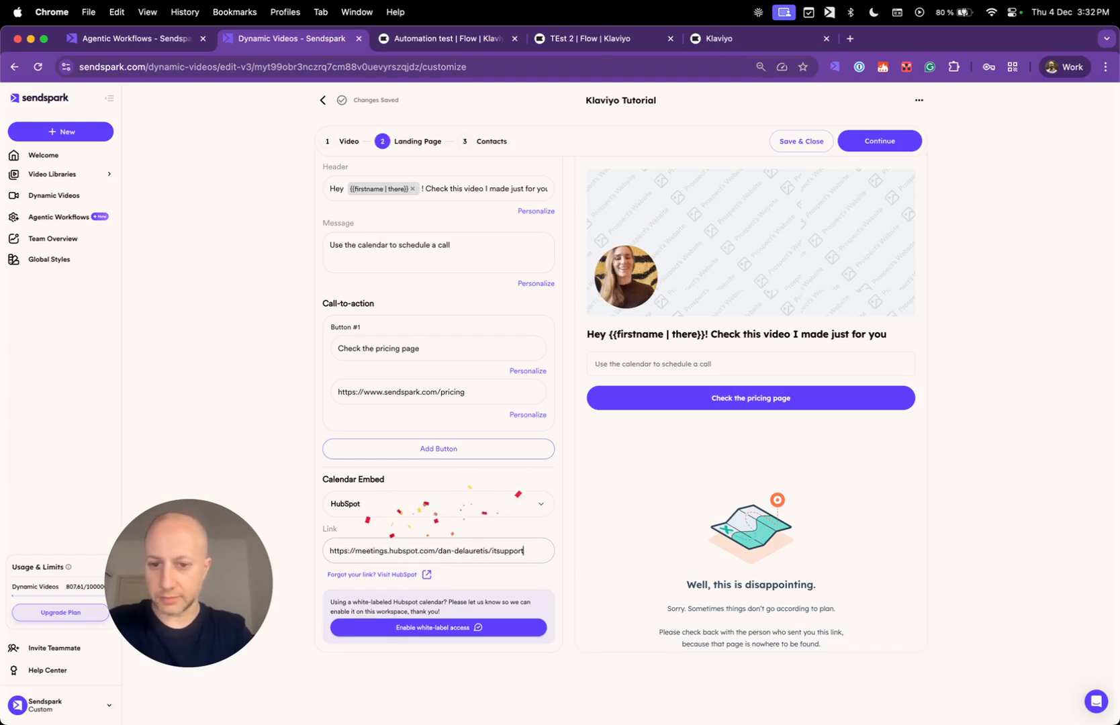
left_click(268, 451)
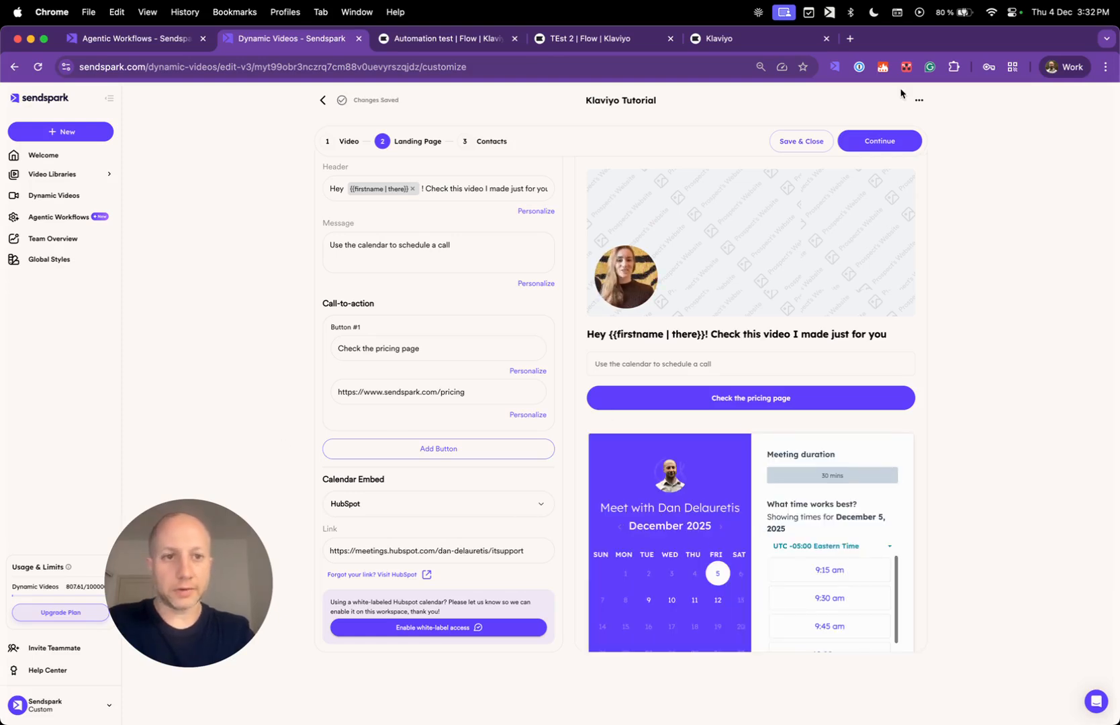
Preview the landing page in desktop layout, then continue to Contacts.
scroll(903, 191, "up", 2)
left_click(897, 186)
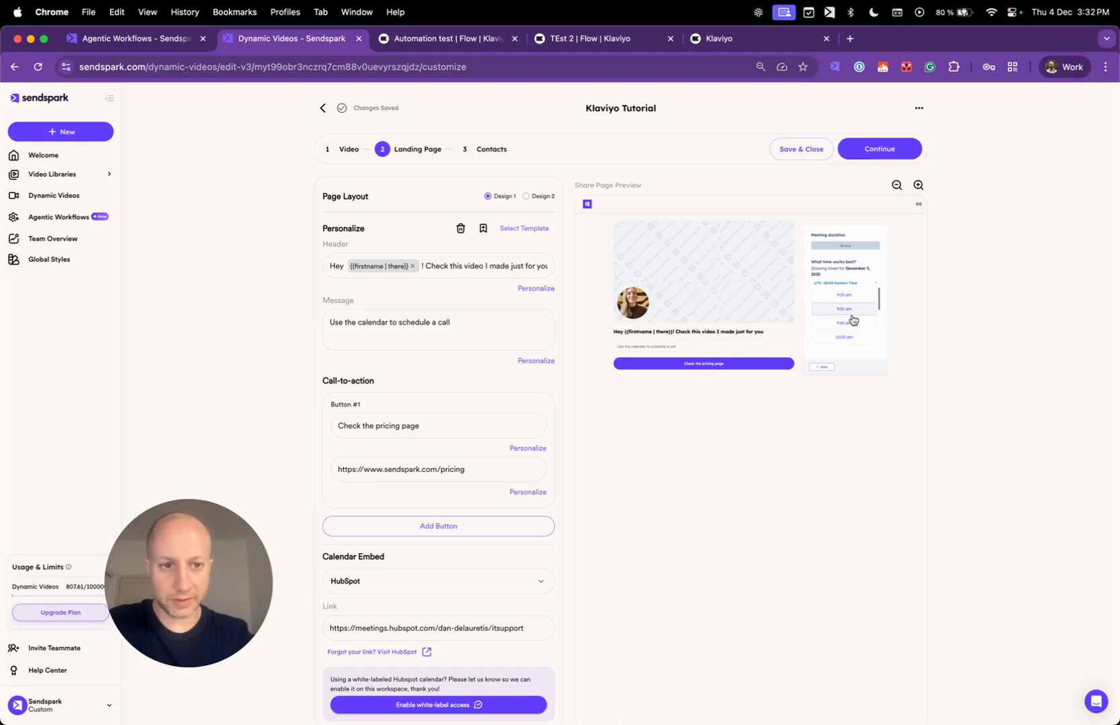
scroll(852, 323, "down", 4)
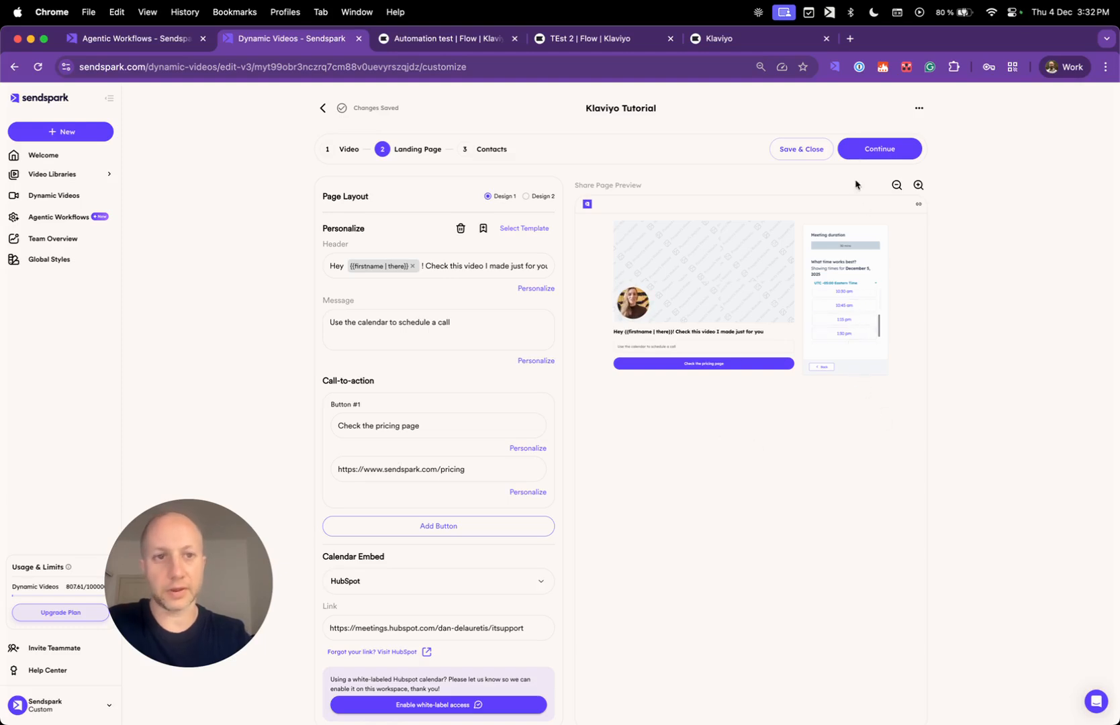
left_click(900, 153)
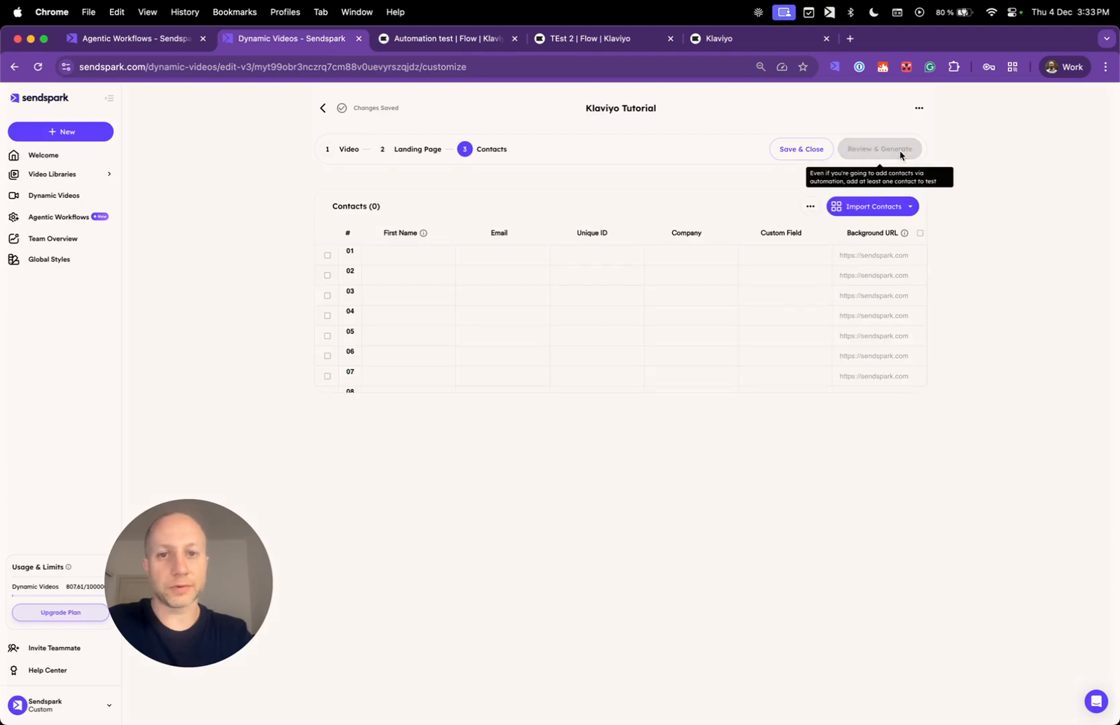
Check the contact's name and background URL, then switch personalization to the Voice-Only Model.
left_click(387, 259)
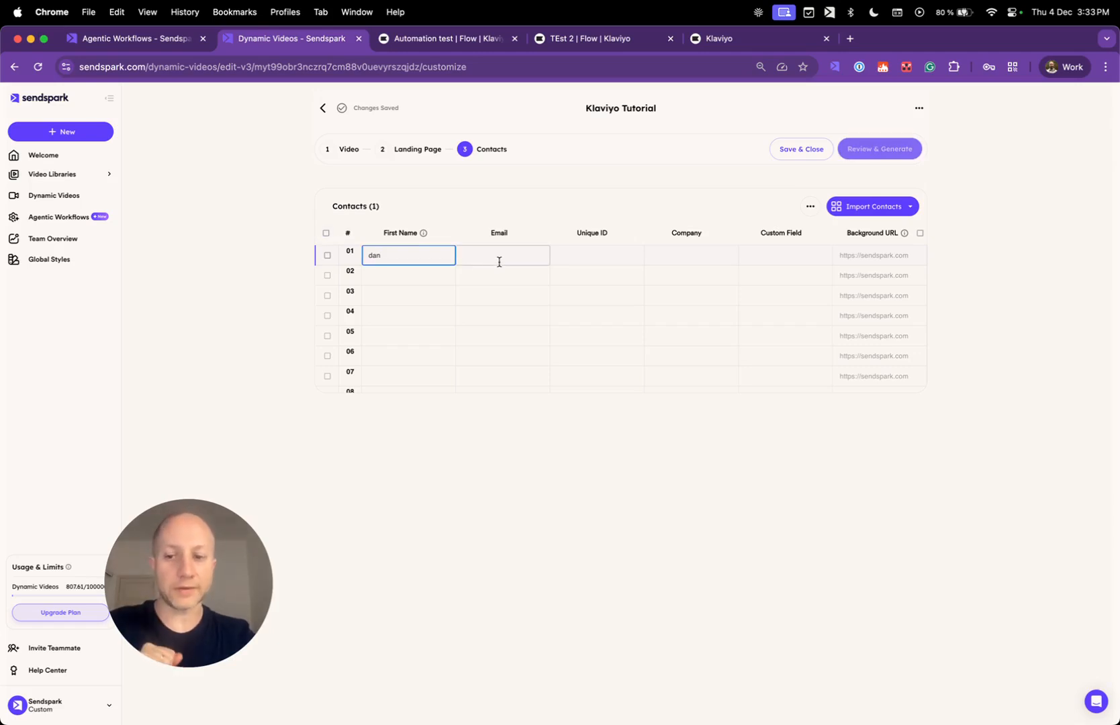
left_click(888, 256)
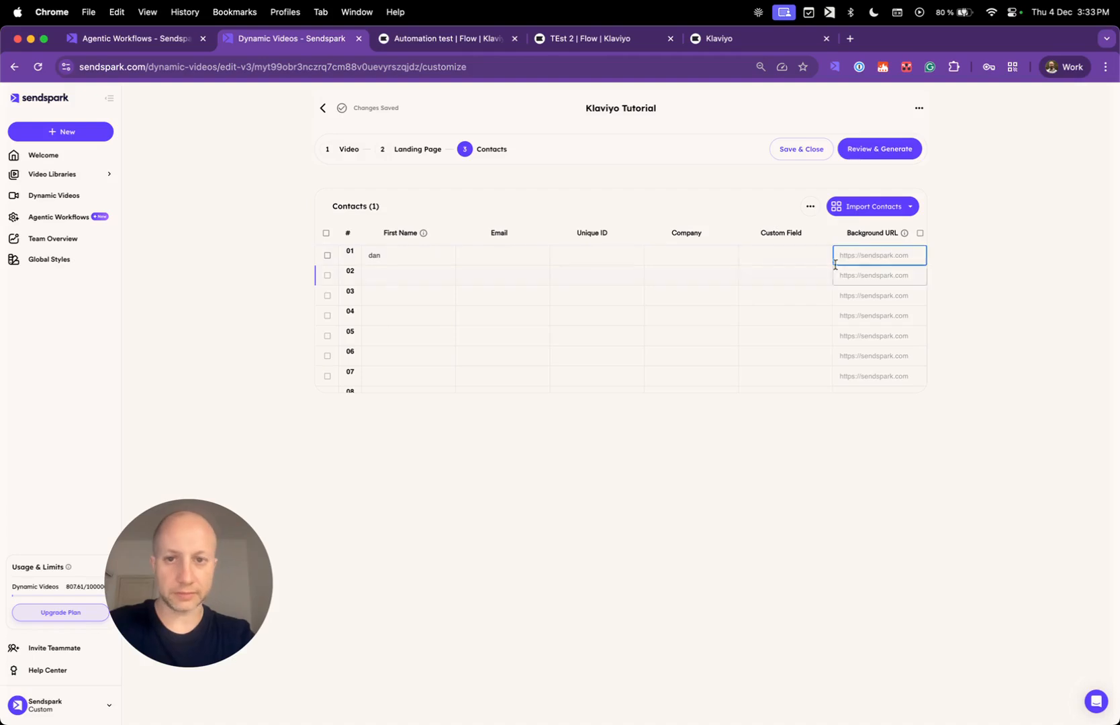
left_click(950, 233)
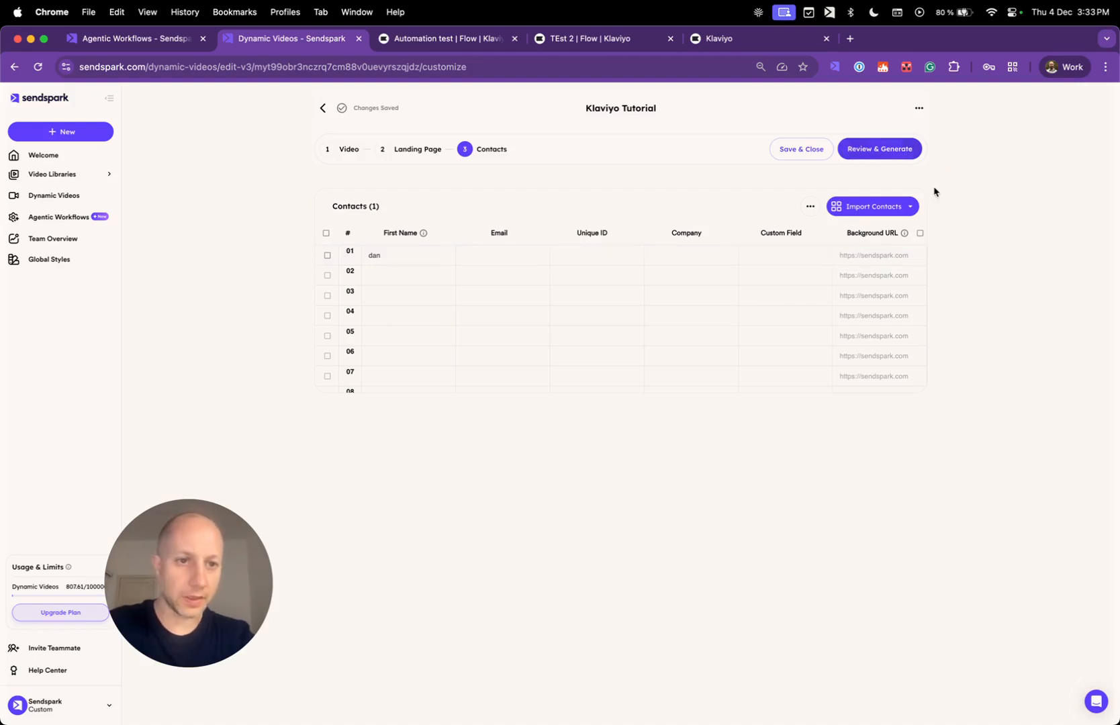
left_click(905, 208)
left_click(952, 163)
left_click(919, 108)
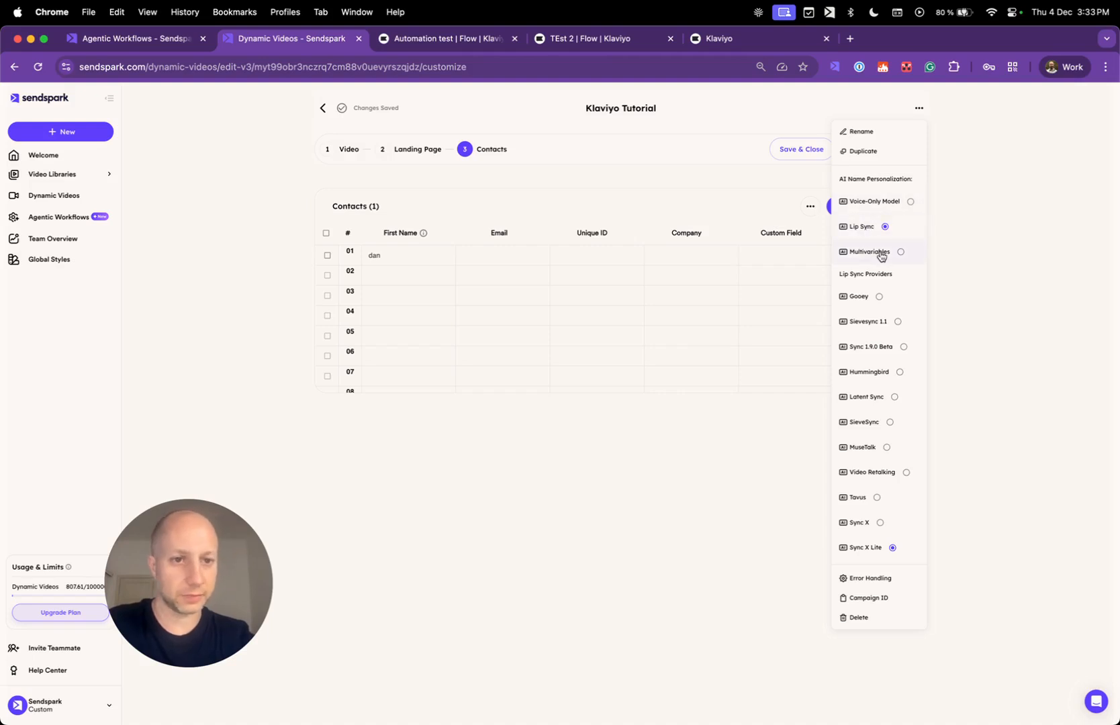
left_click(896, 208)
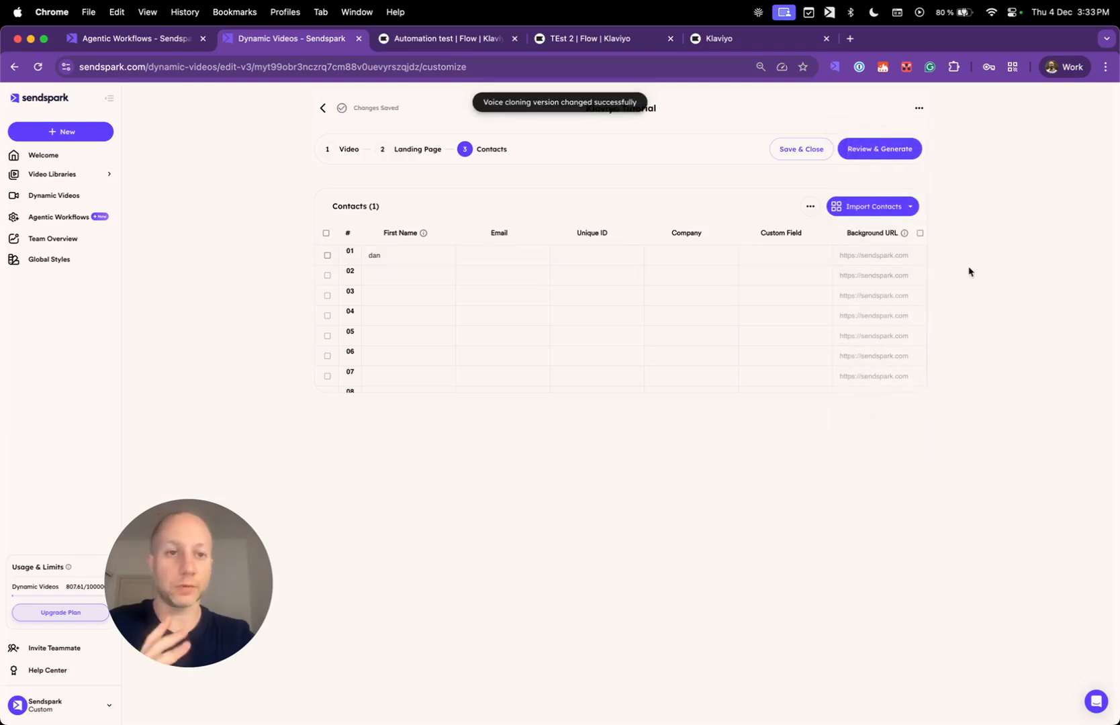
Review and generate the Klaviyo Tutorial video for the one contact.
left_click(903, 157)
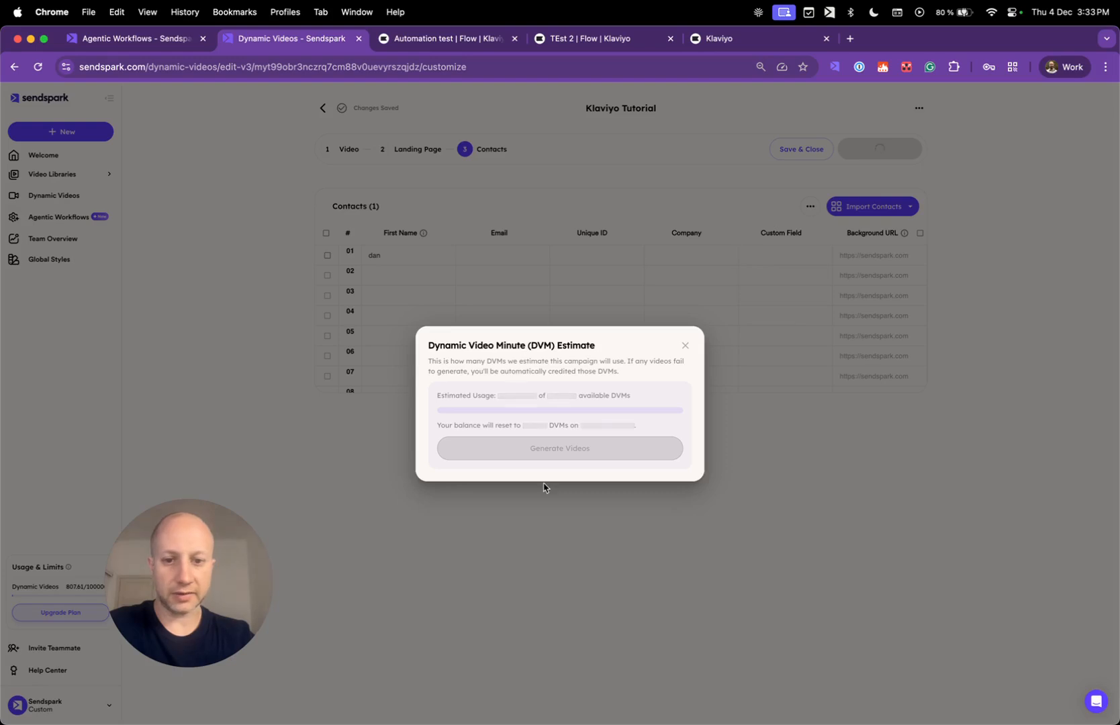
left_click(561, 453)
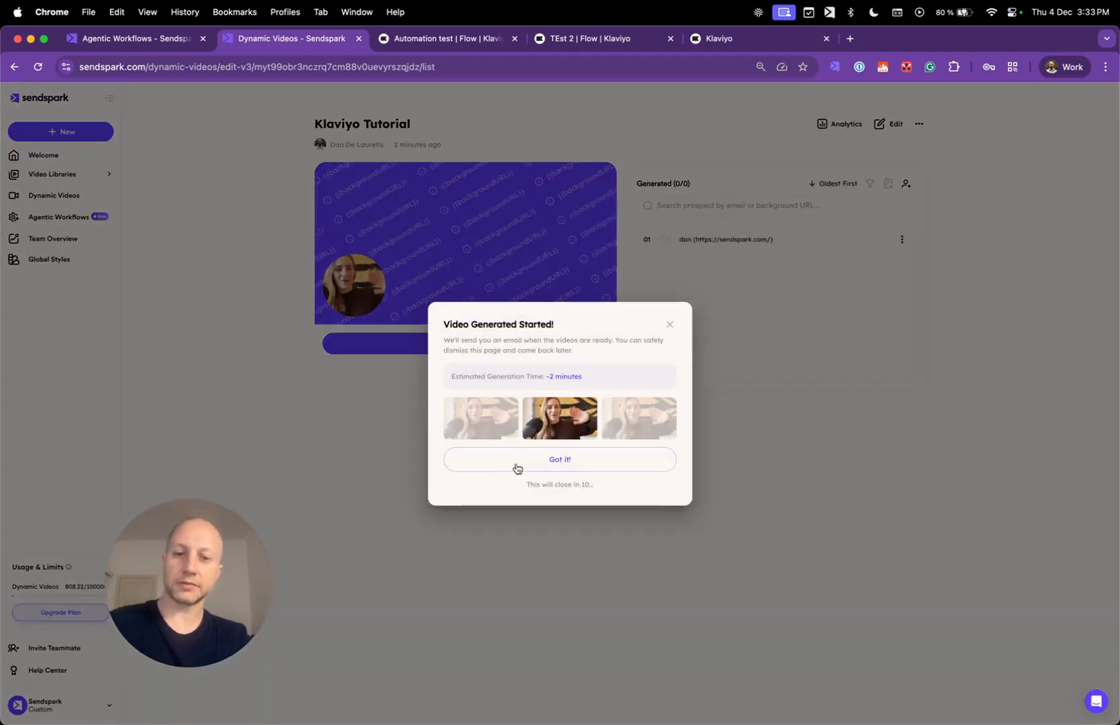
left_click(517, 468)
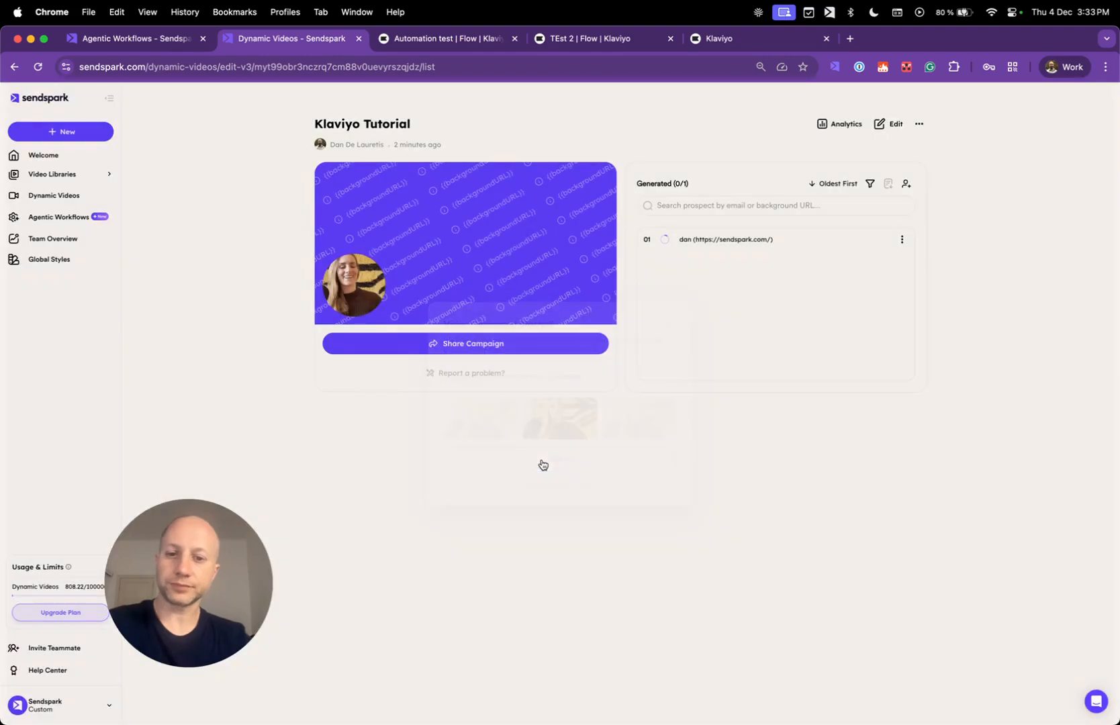
Copy the campaign's Klaviyo share snippet, then return to Klaviyo.
left_click(490, 347)
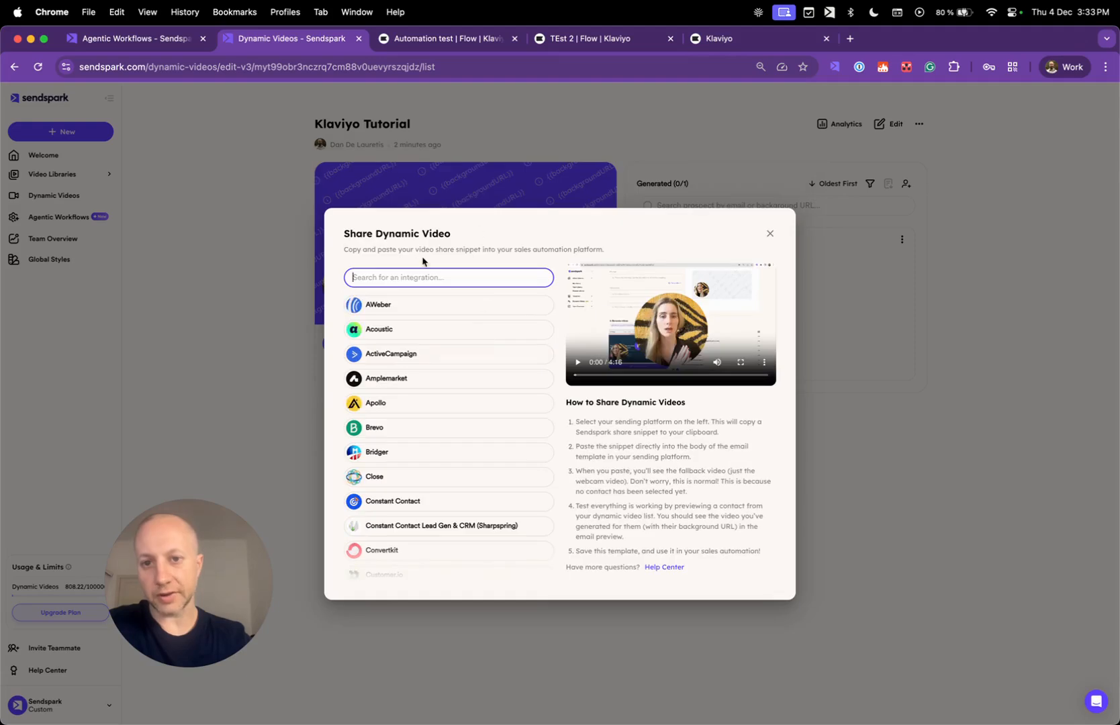
type("klaviyo")
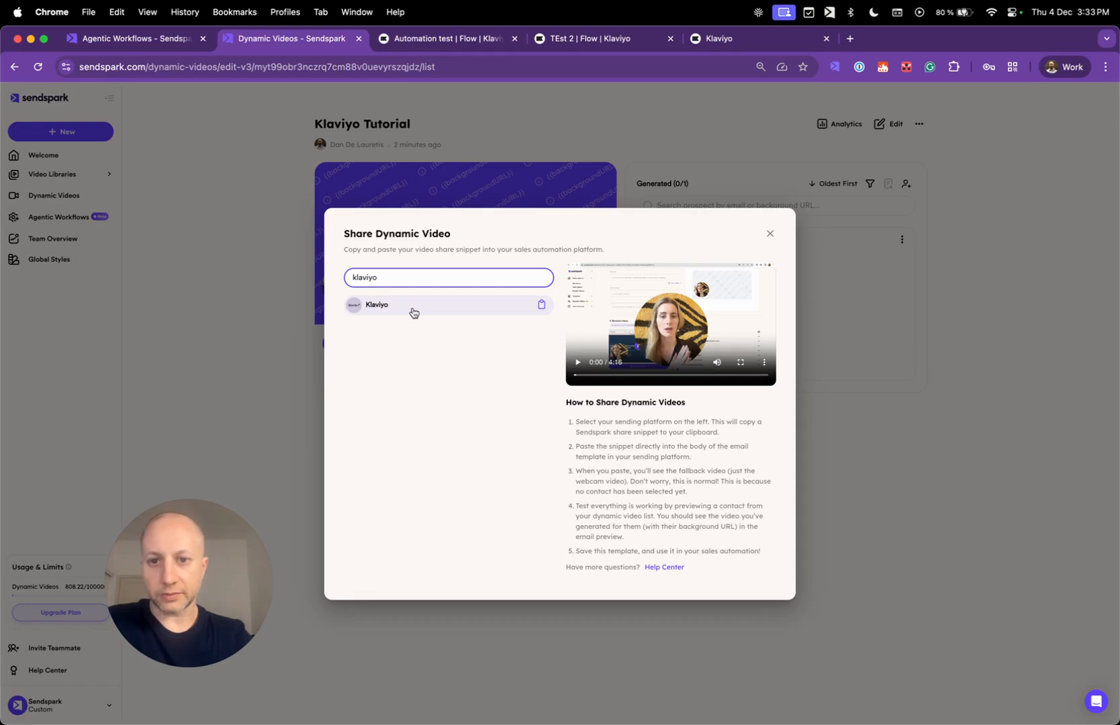
left_click(385, 306)
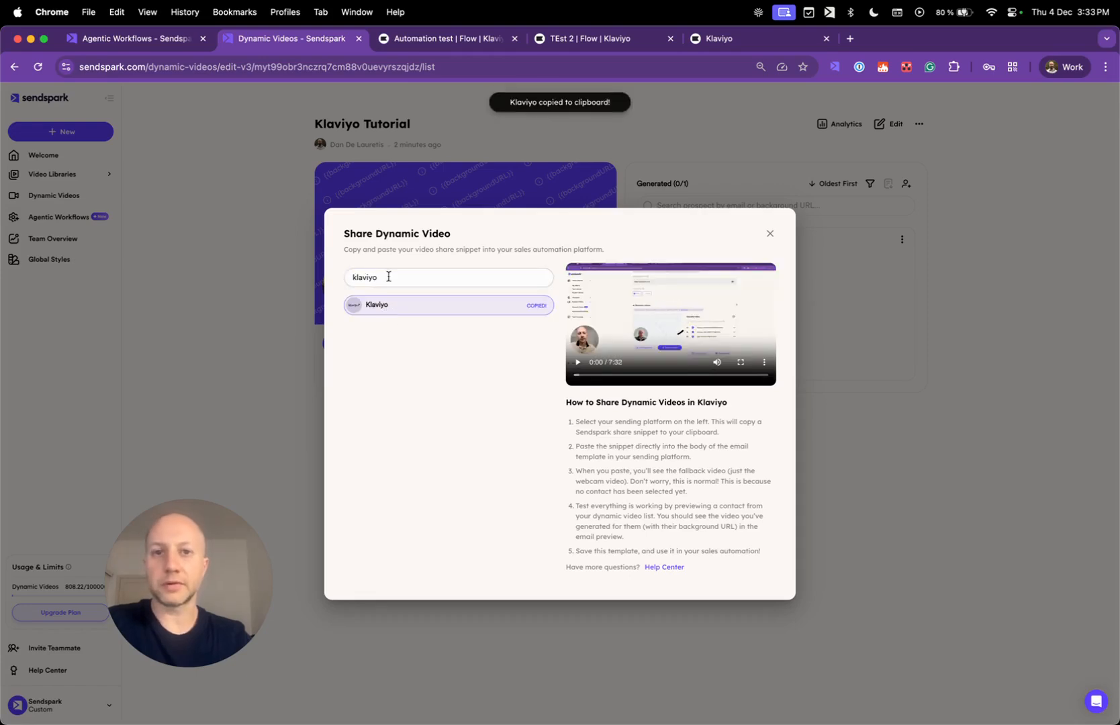
left_click(718, 40)
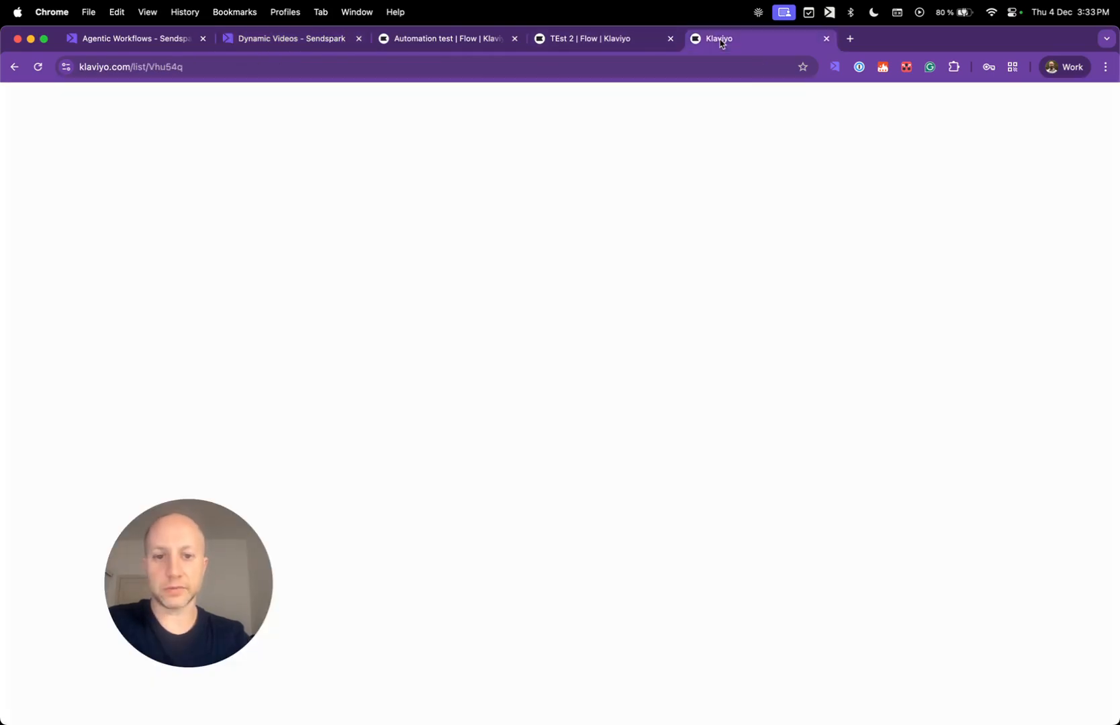
In the TEst 2 flow, start a new blank template for Email #1.
left_click(606, 47)
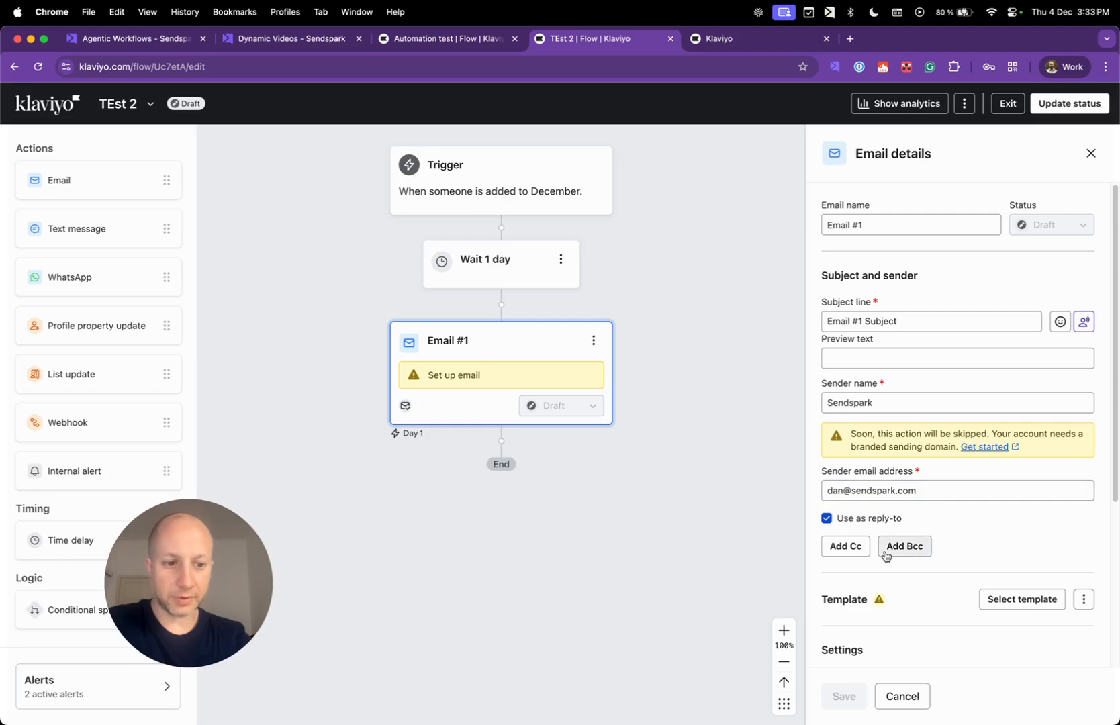
scroll(843, 596, "down", 1)
left_click(1021, 590)
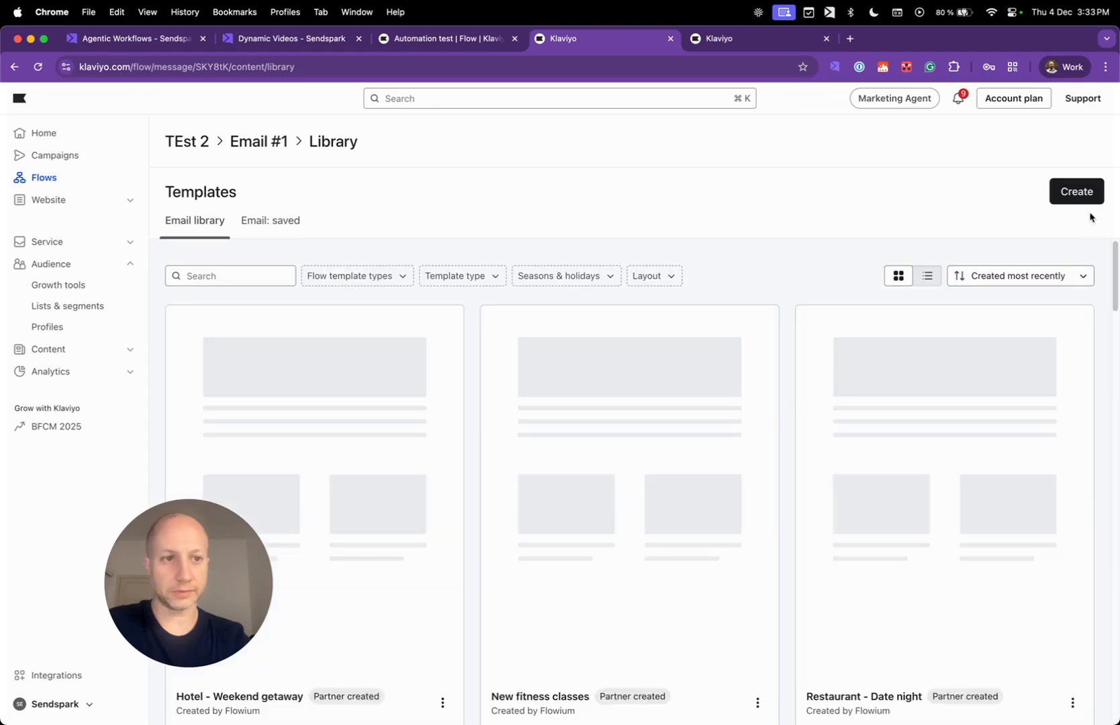
left_click(1084, 194)
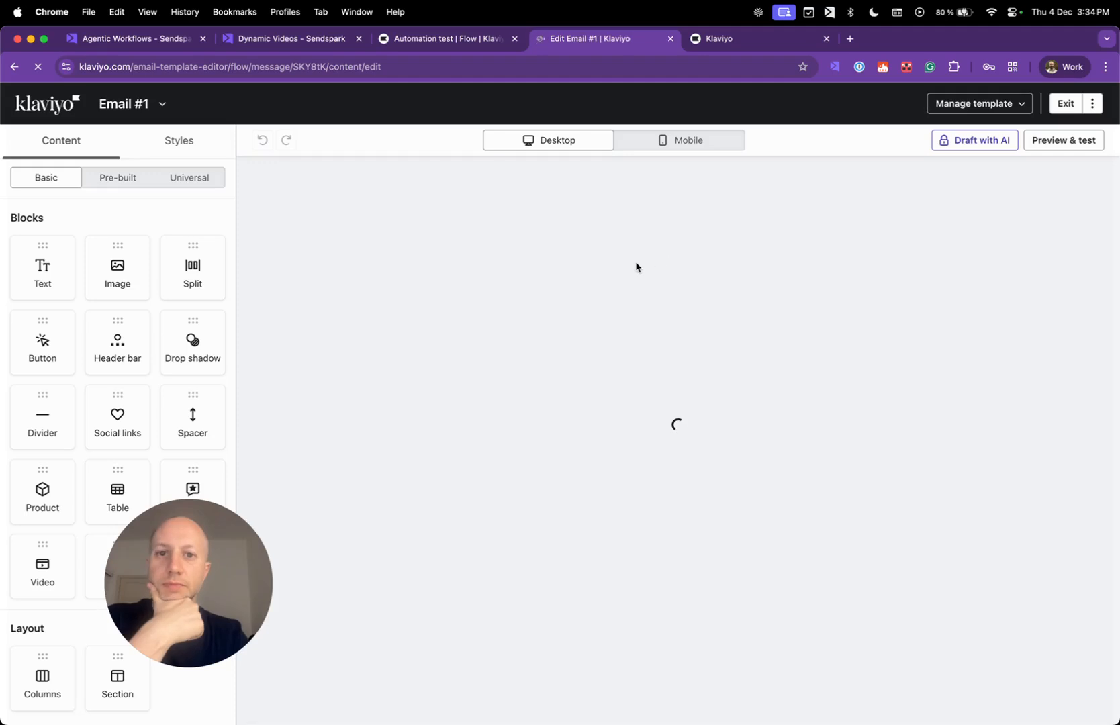
Add an HTML block to Email #1 and replace its placeholder code with the Sendspark video snippet.
left_click_drag(202, 583, 254, 613)
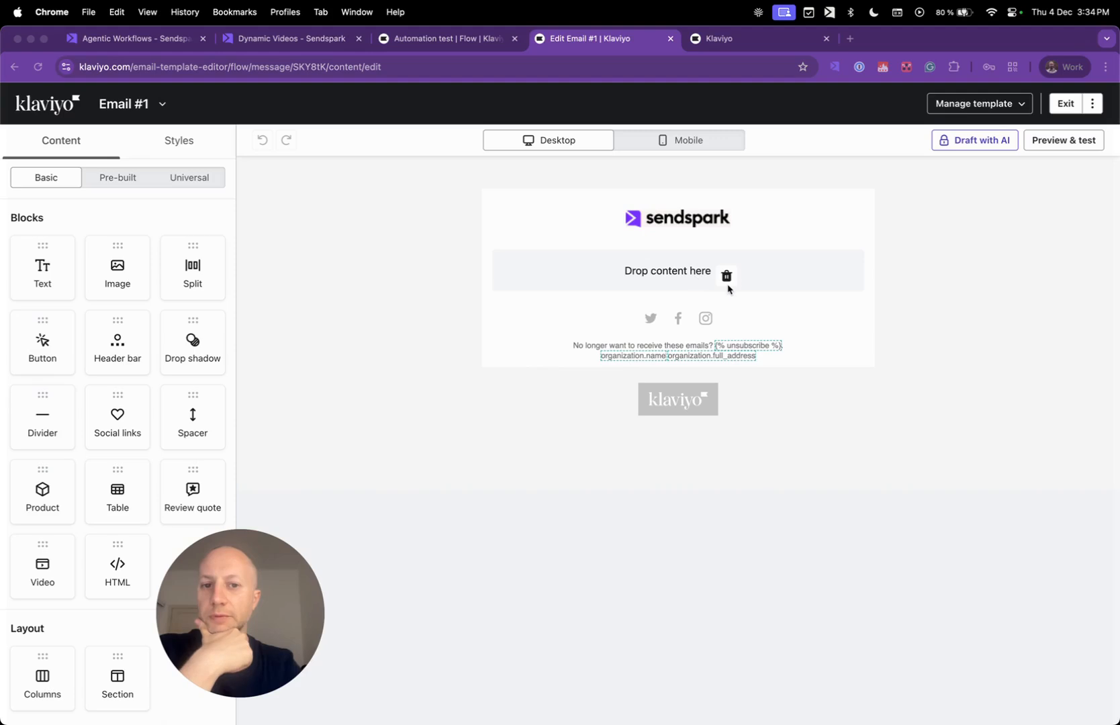
left_click_drag(235, 549, 262, 553)
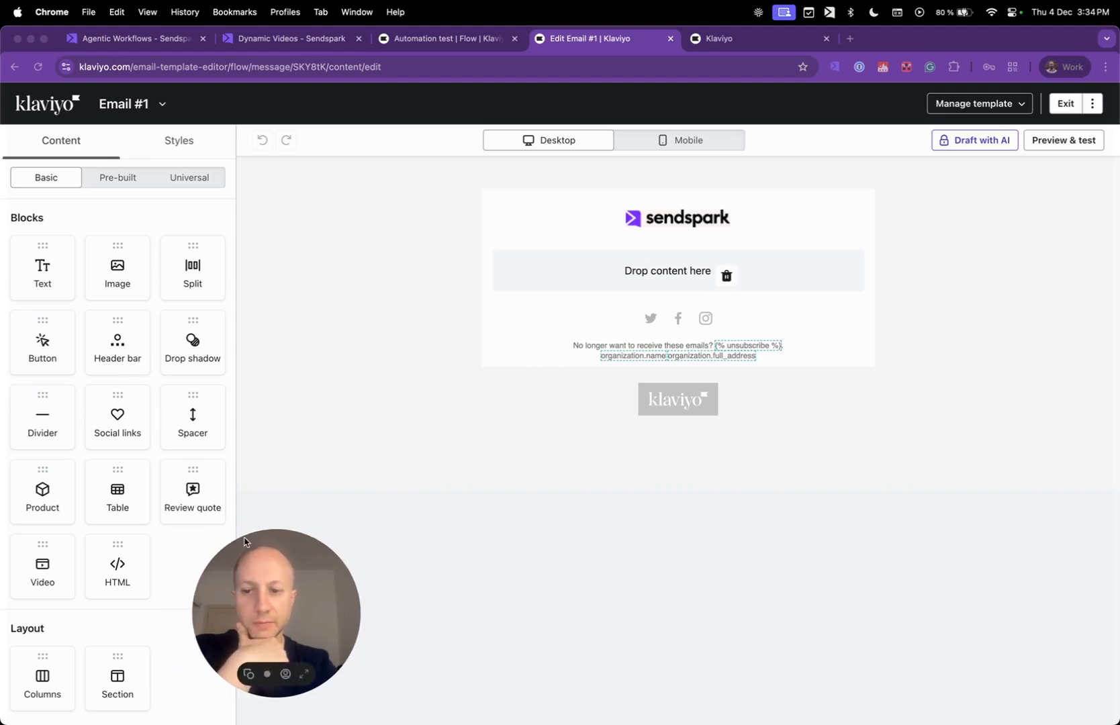
left_click(287, 507)
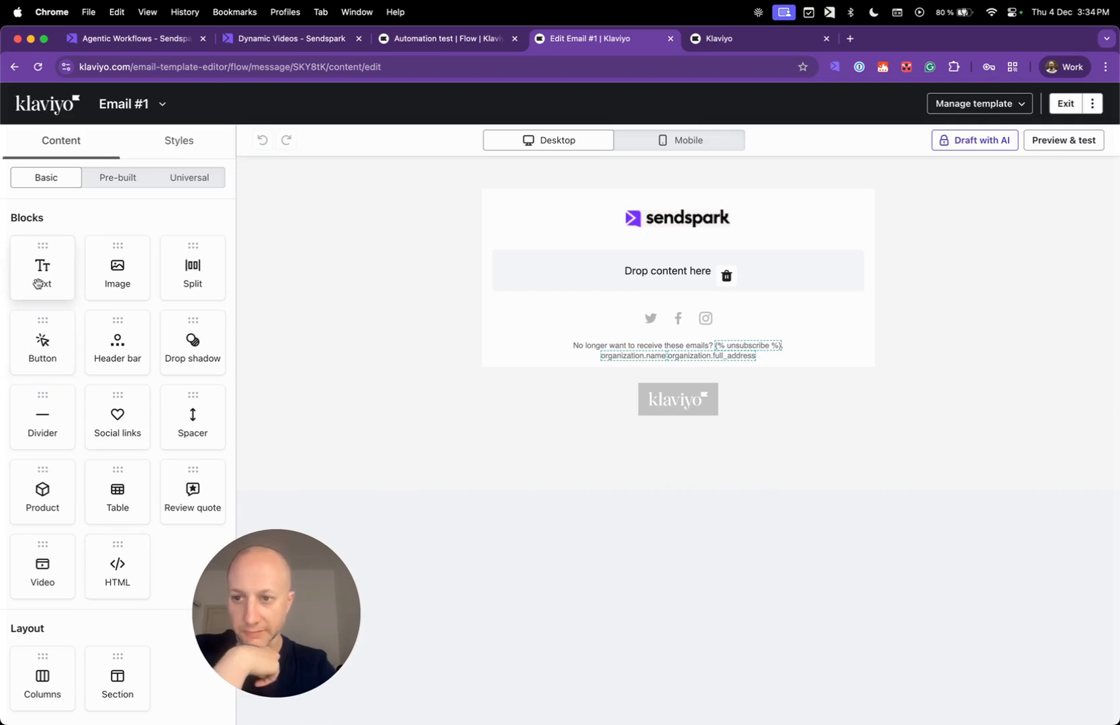
left_click_drag(118, 569, 675, 321)
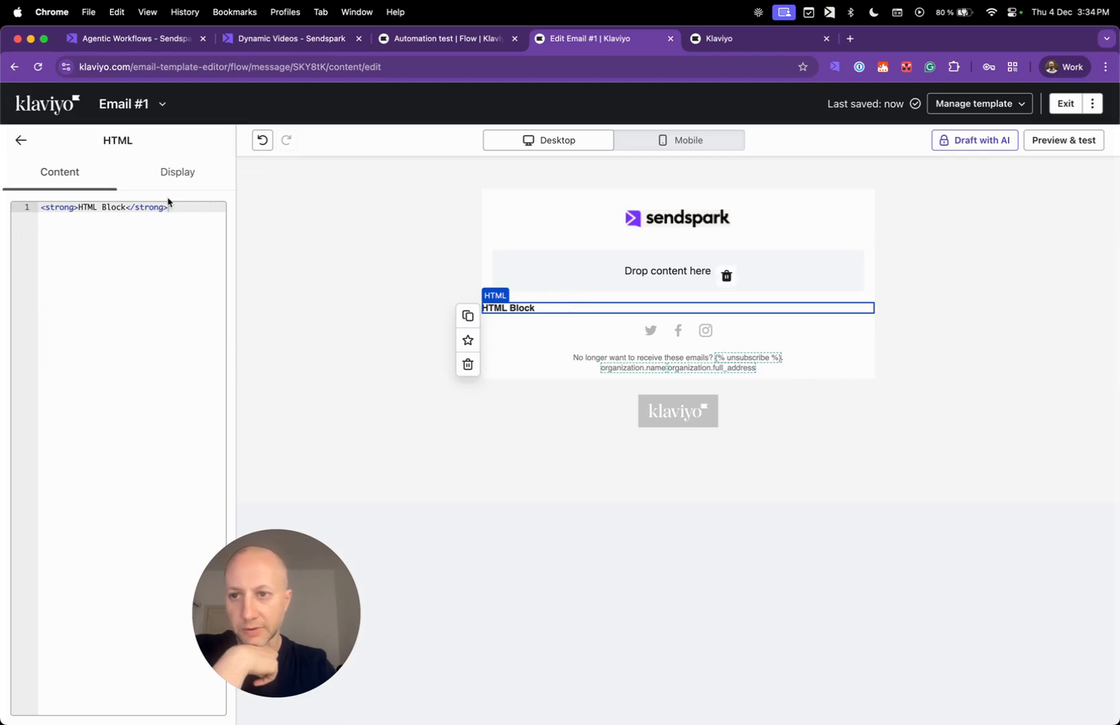
left_click_drag(187, 215, 27, 205)
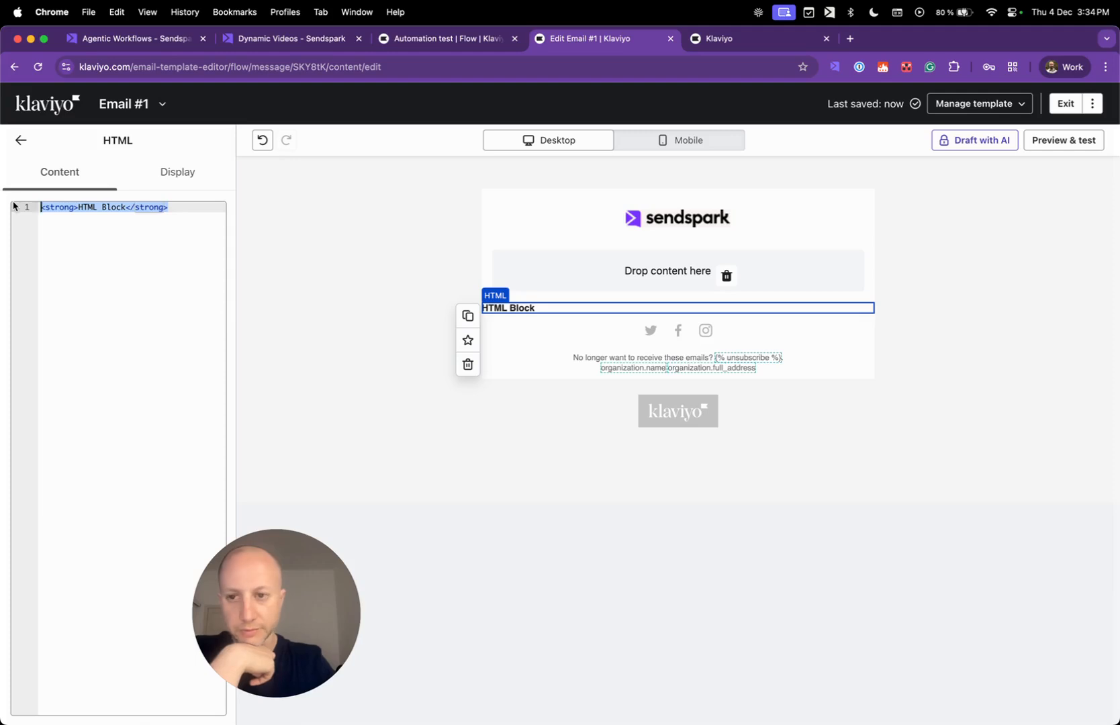
key("BackSpace")
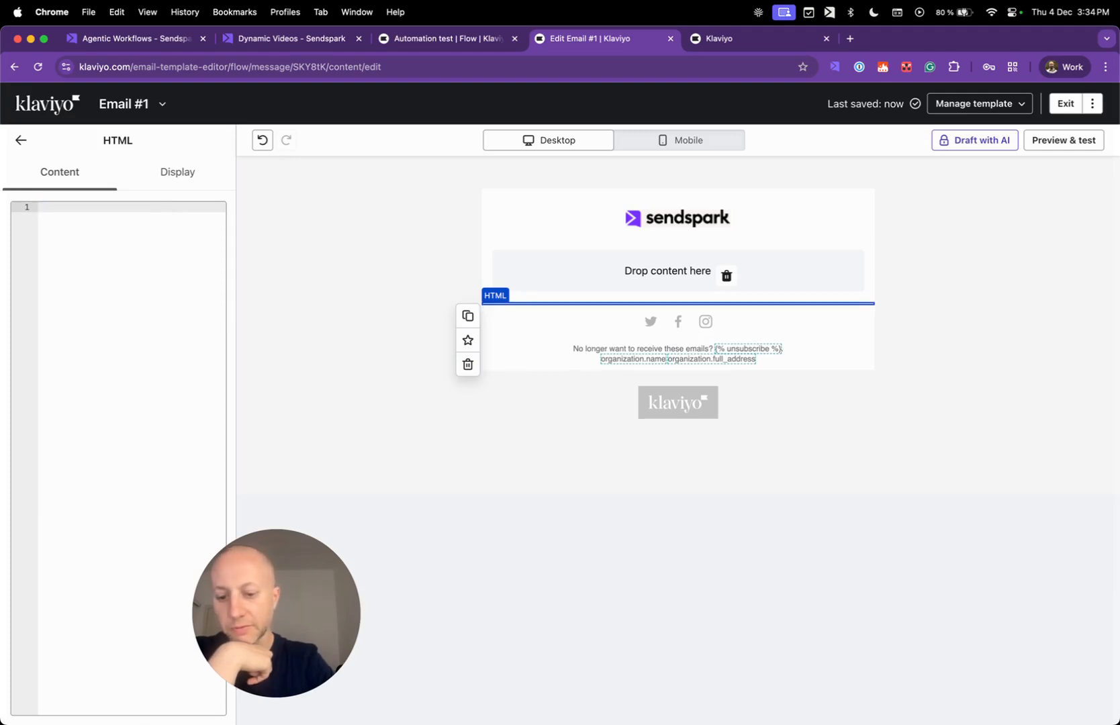
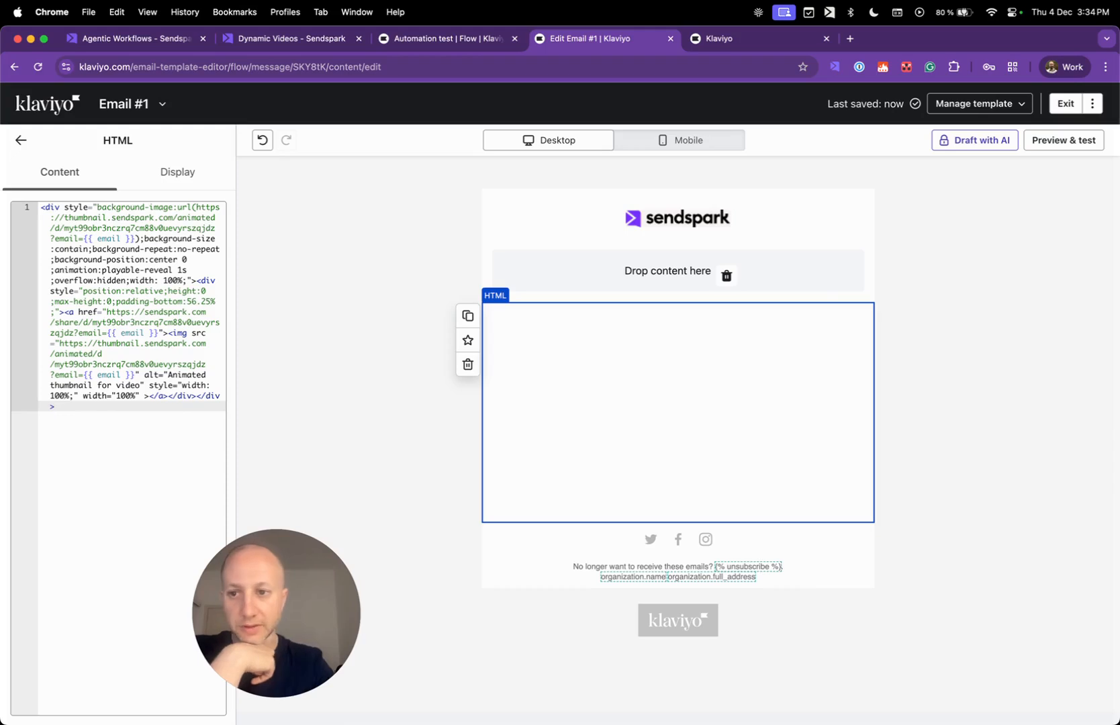
Copy the Klaviyo share snippet again from Sendspark and return to the email editor.
left_click(291, 38)
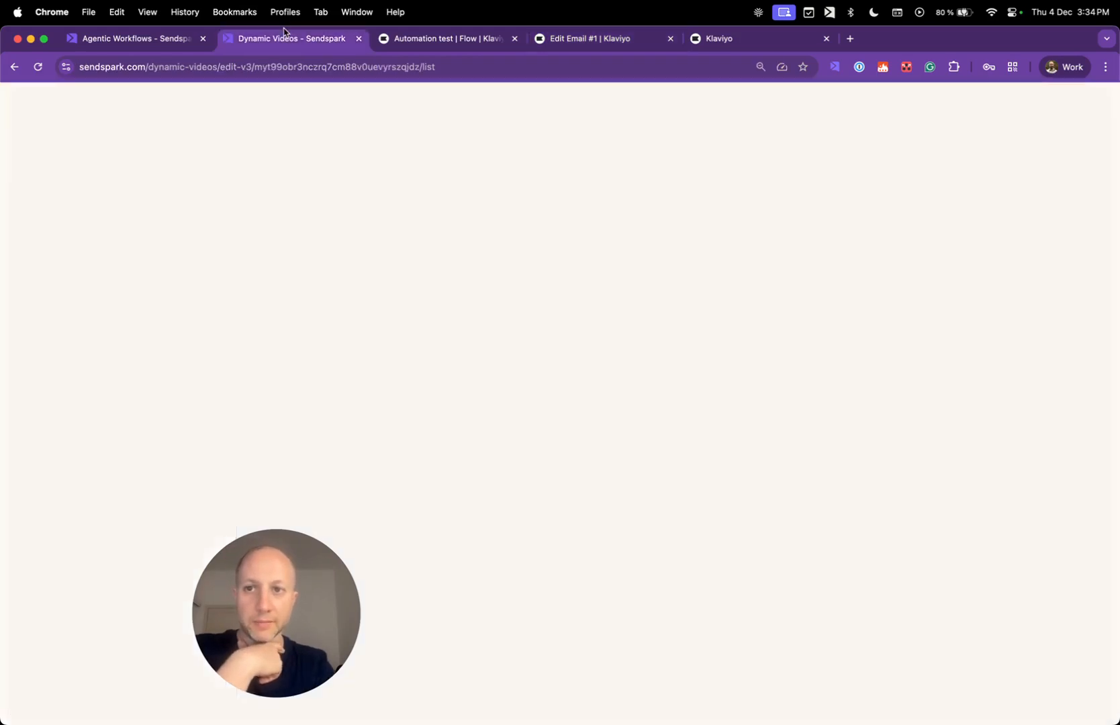
left_click(440, 313)
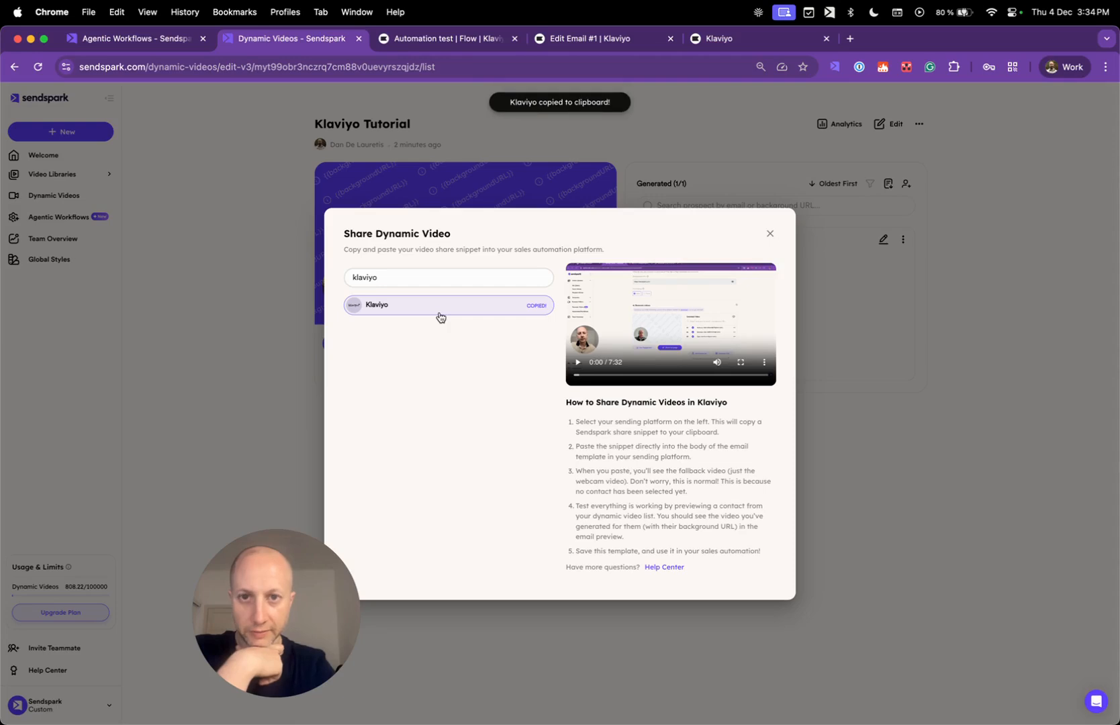
left_click(602, 47)
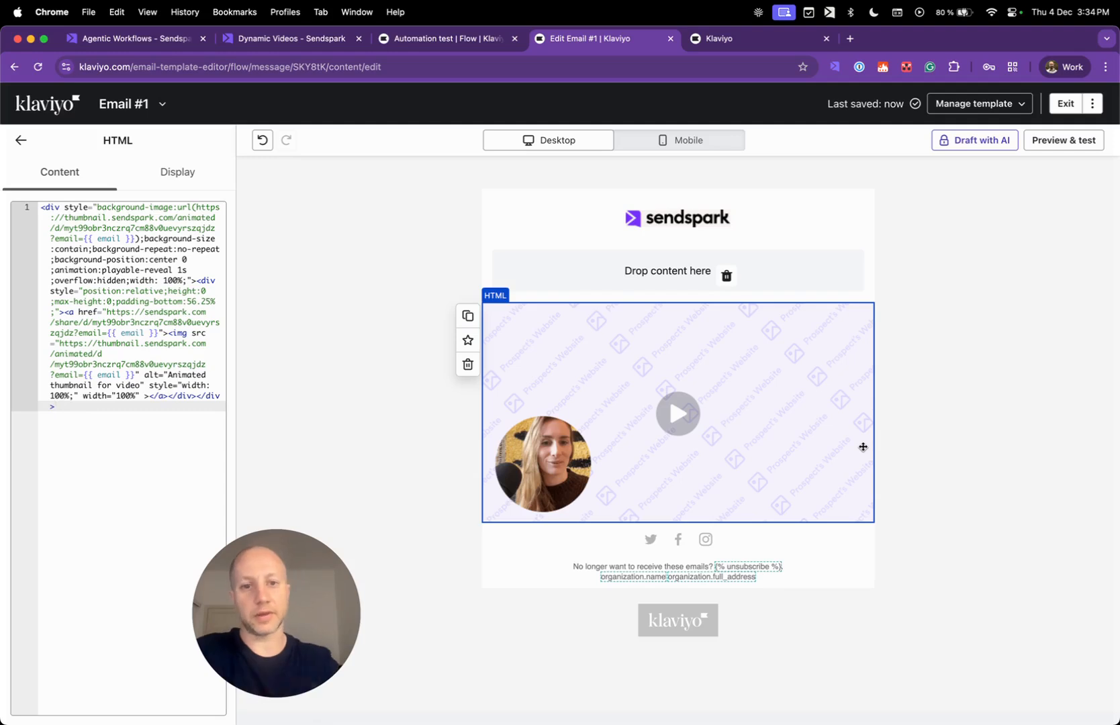
Close Sendspark's Share Dynamic Video dialog, confirm Generated (1/1), and return to Email #1.
left_click(981, 327)
left_click(292, 38)
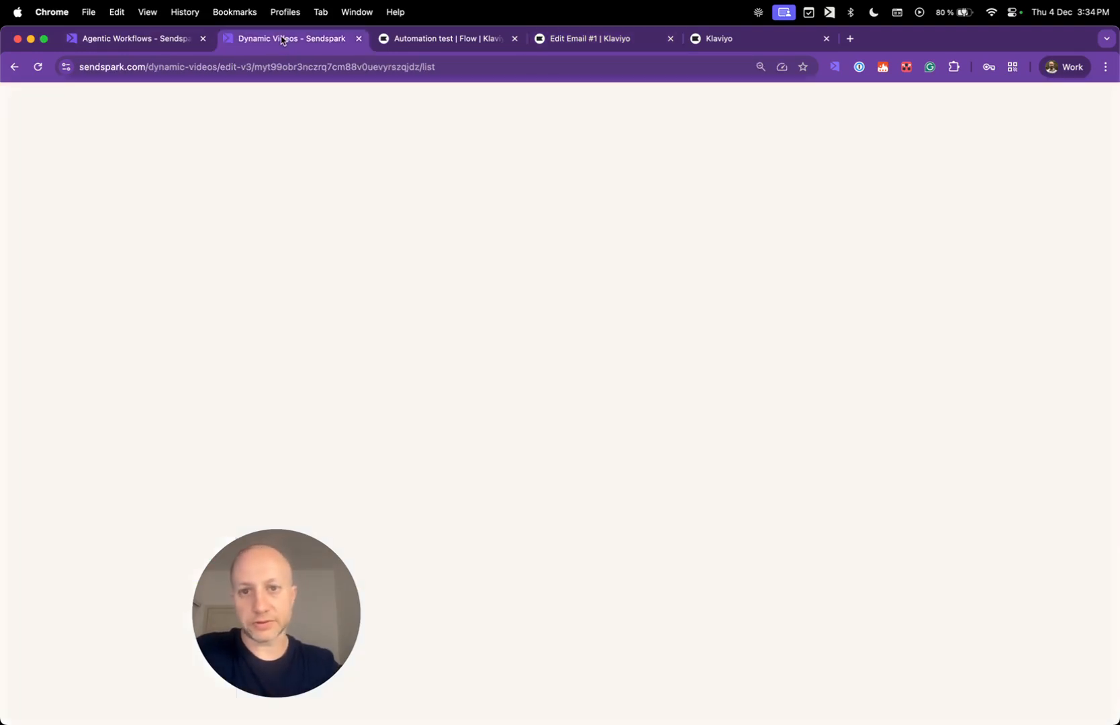
left_click(770, 233)
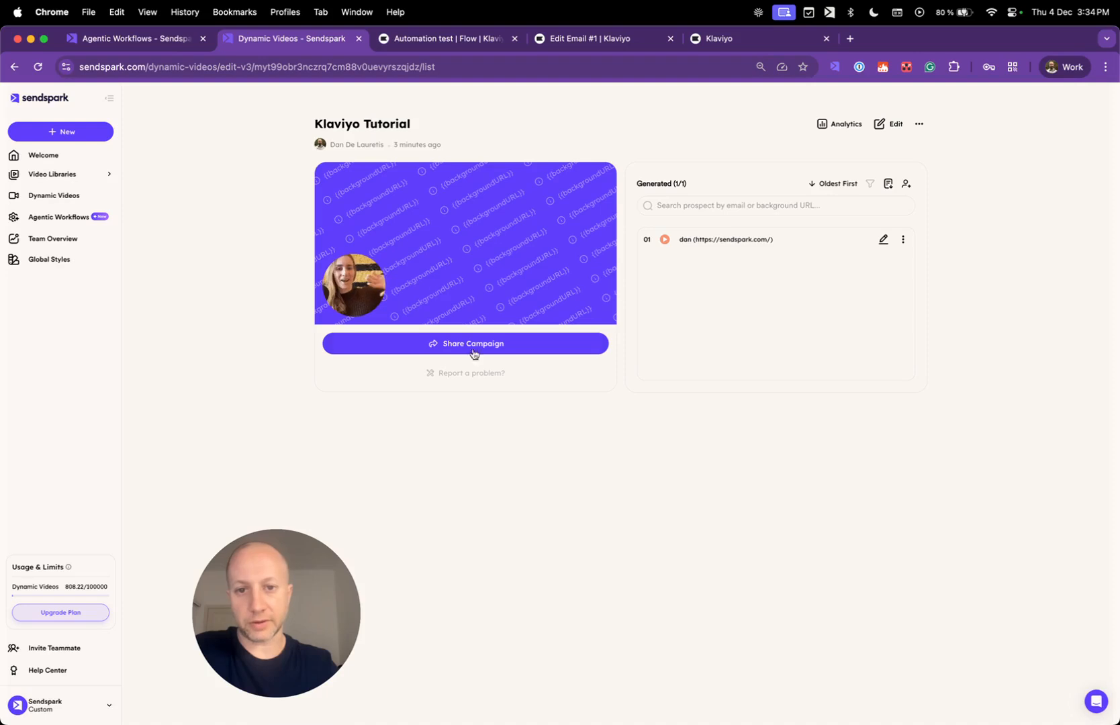
left_click(561, 38)
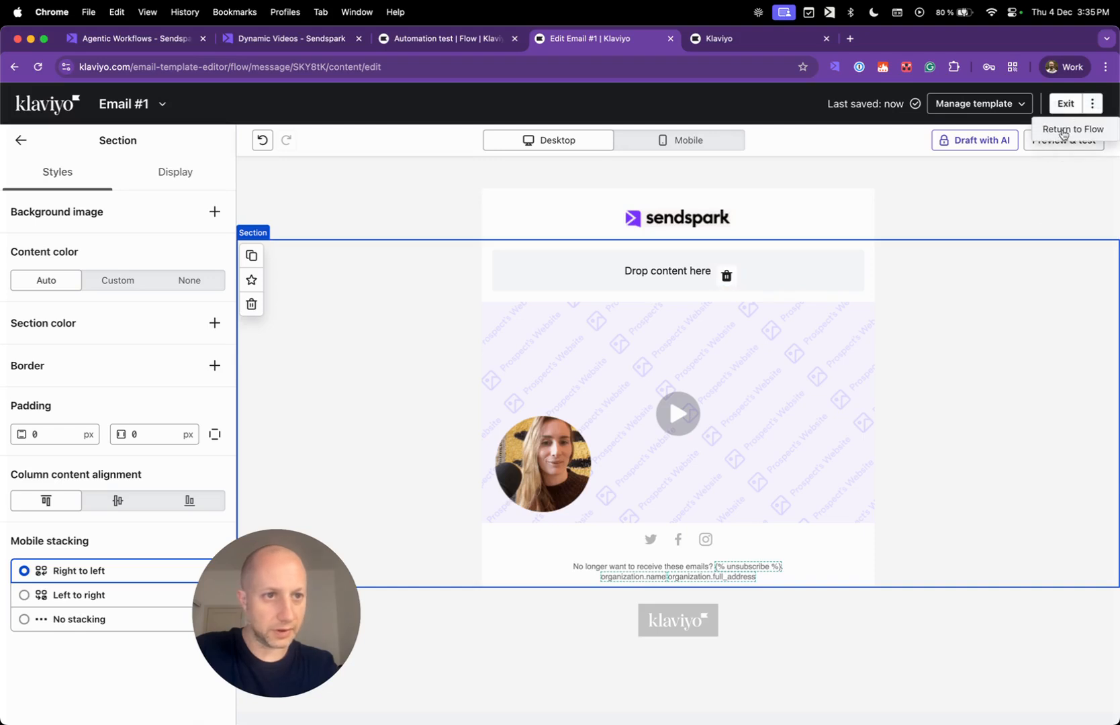
Leave the email editor for the TEst 2 flow, briefly checking the Sendspark campaign page.
left_click(1067, 131)
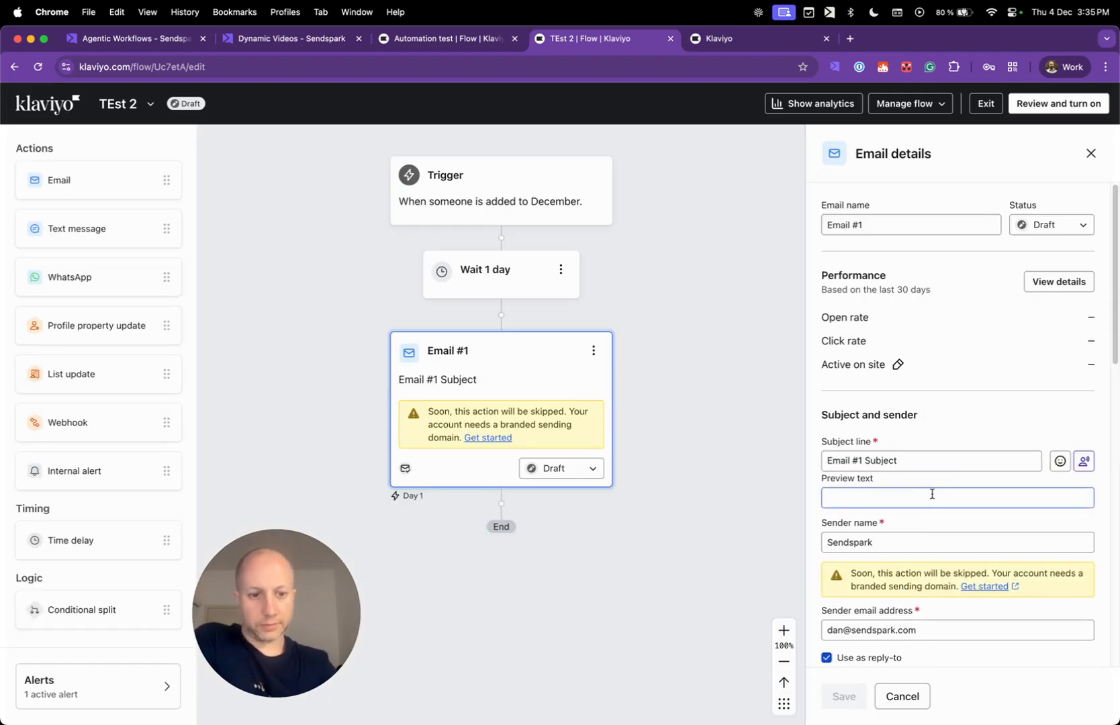
scroll(932, 494, "down", 6)
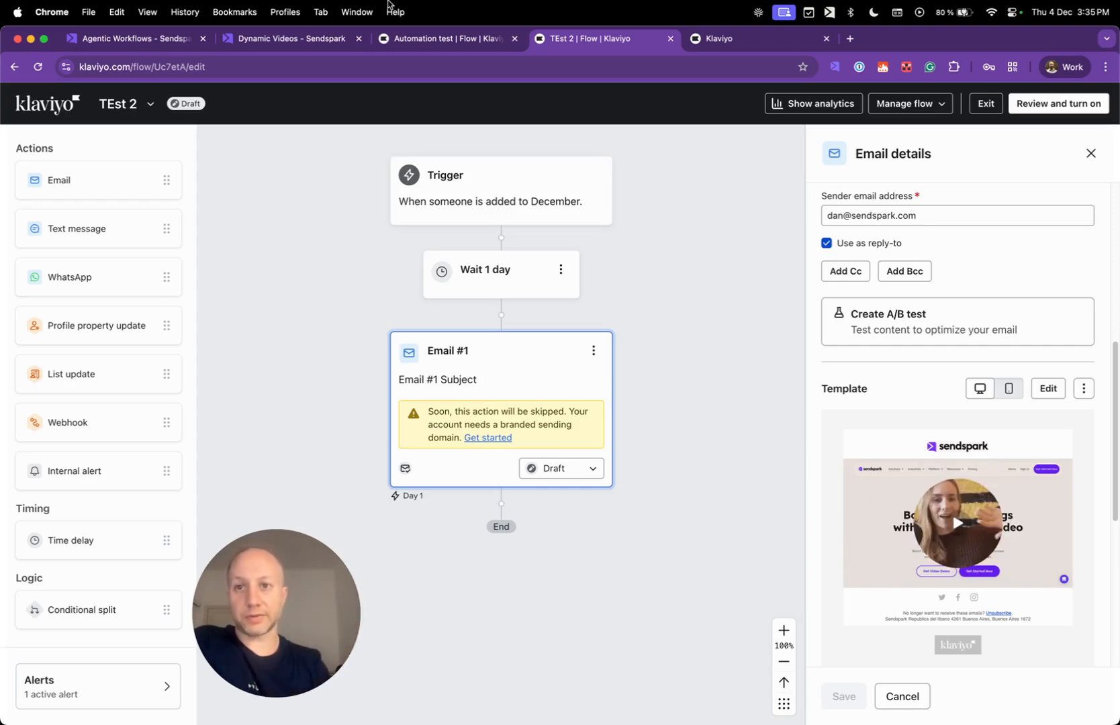
left_click(326, 41)
left_click(597, 47)
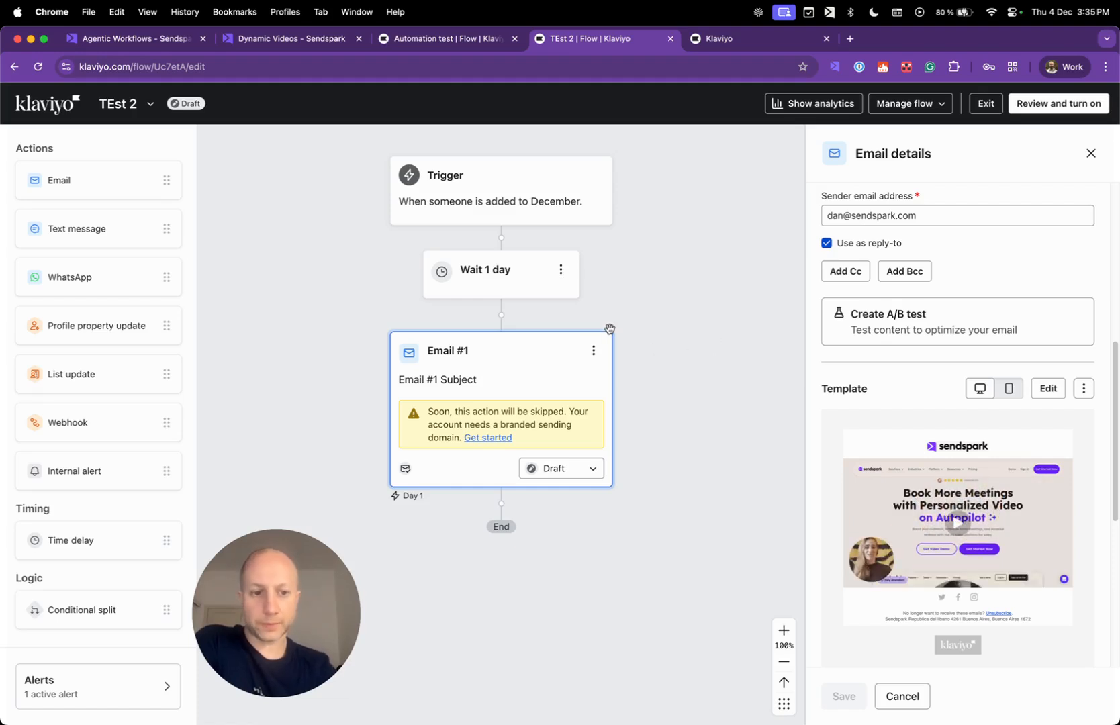
Set Email #1's status to Live in the TEst 2 flow, then view the Klaviyo Tutorial campaign.
left_click(1090, 154)
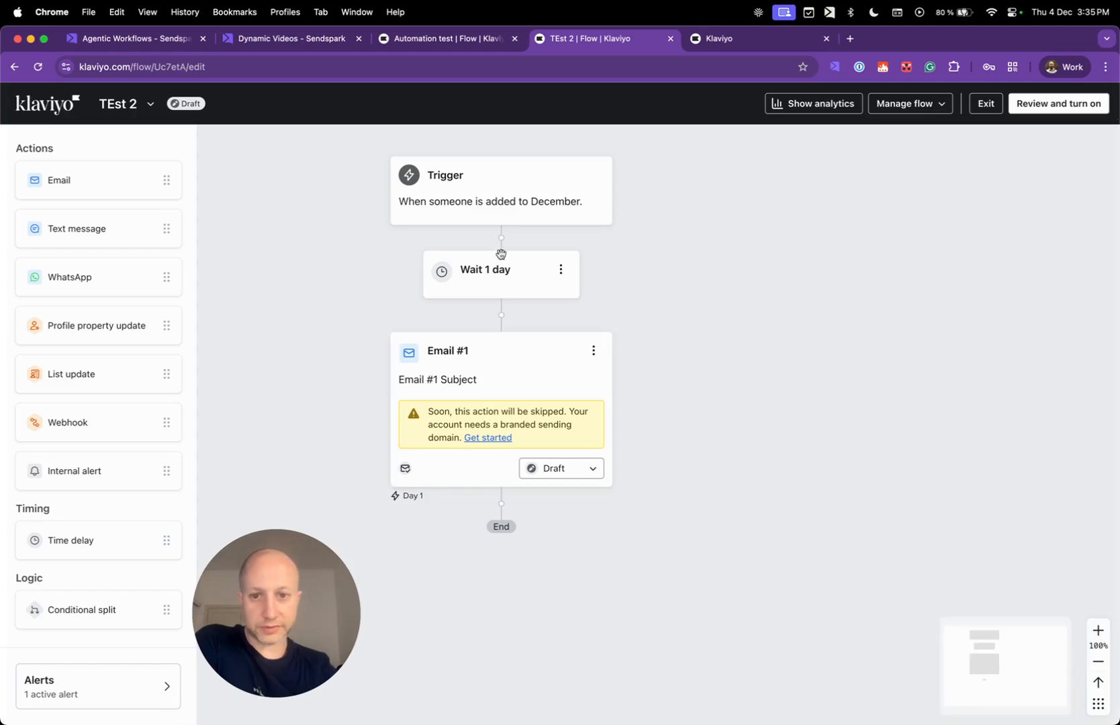
left_click_drag(332, 270, 361, 292)
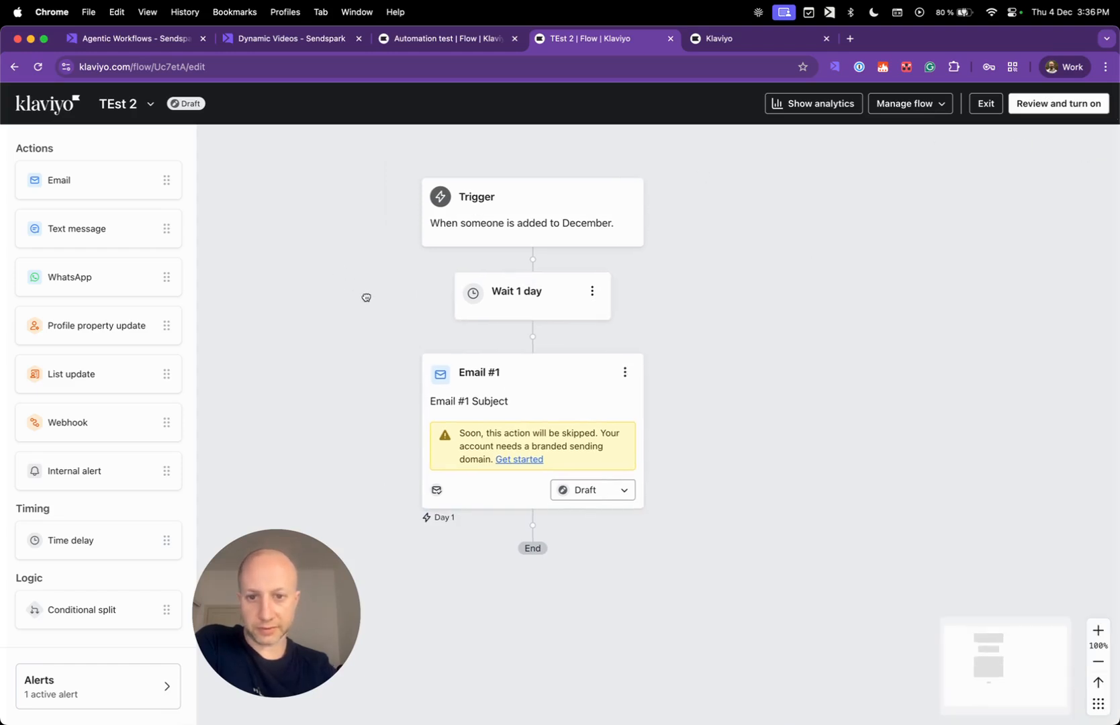
left_click(611, 497)
left_click(592, 571)
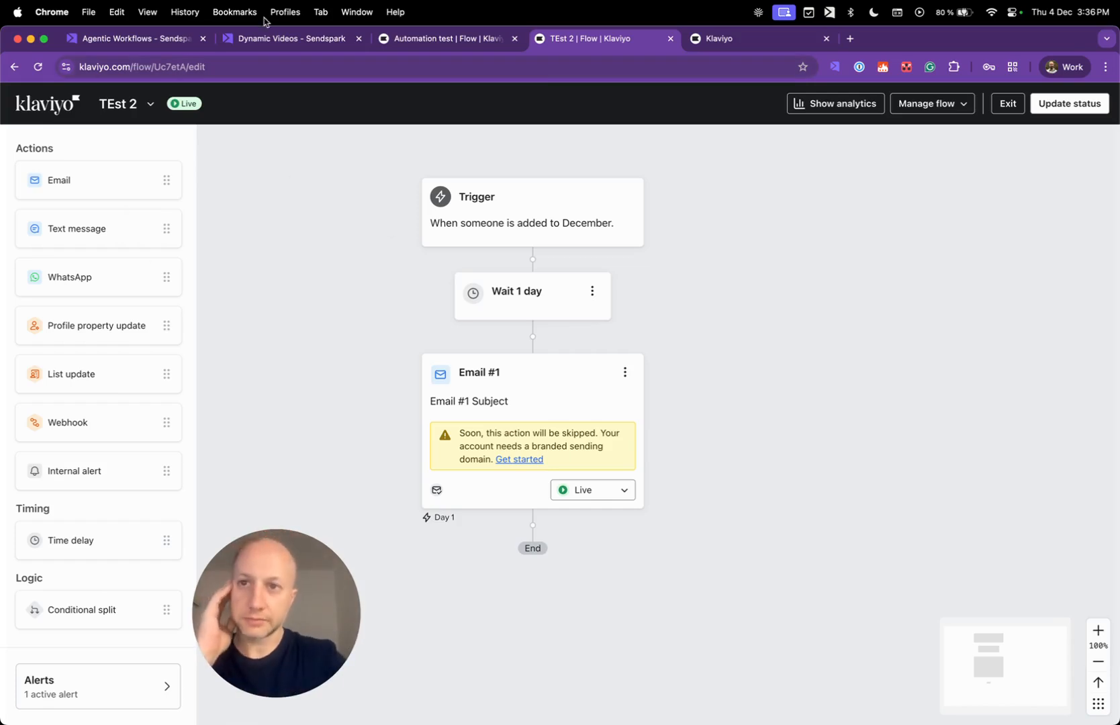
left_click(263, 40)
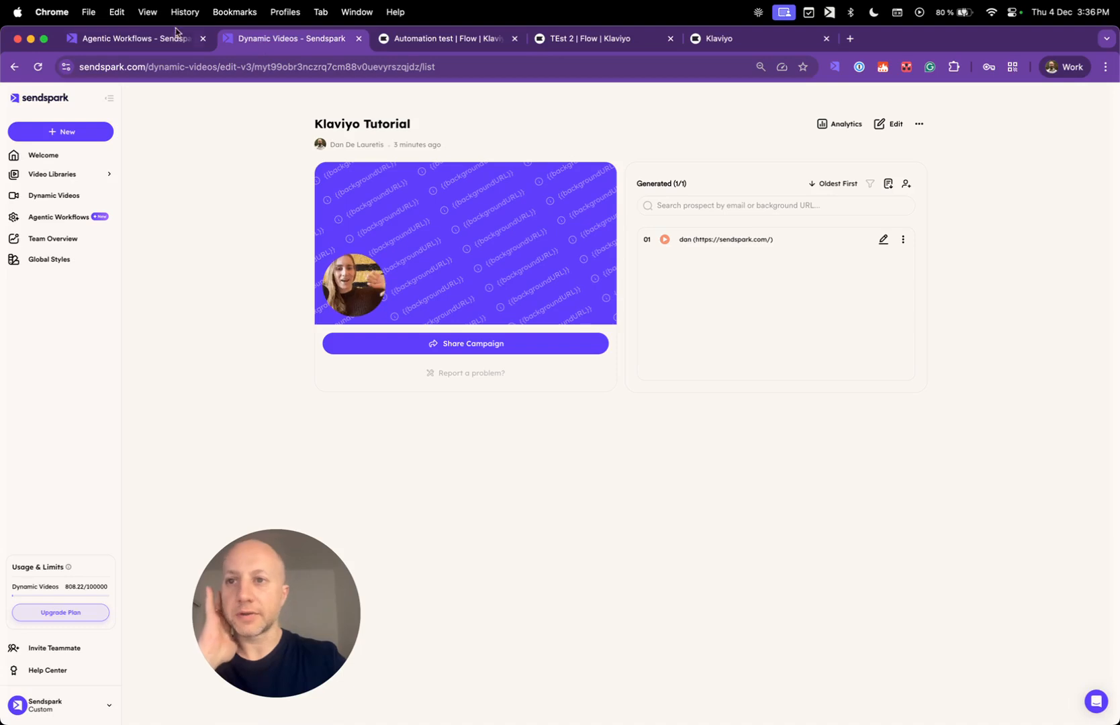
Review the running automation's Builder layout, then create new empty Automation #365560.
left_click(138, 39)
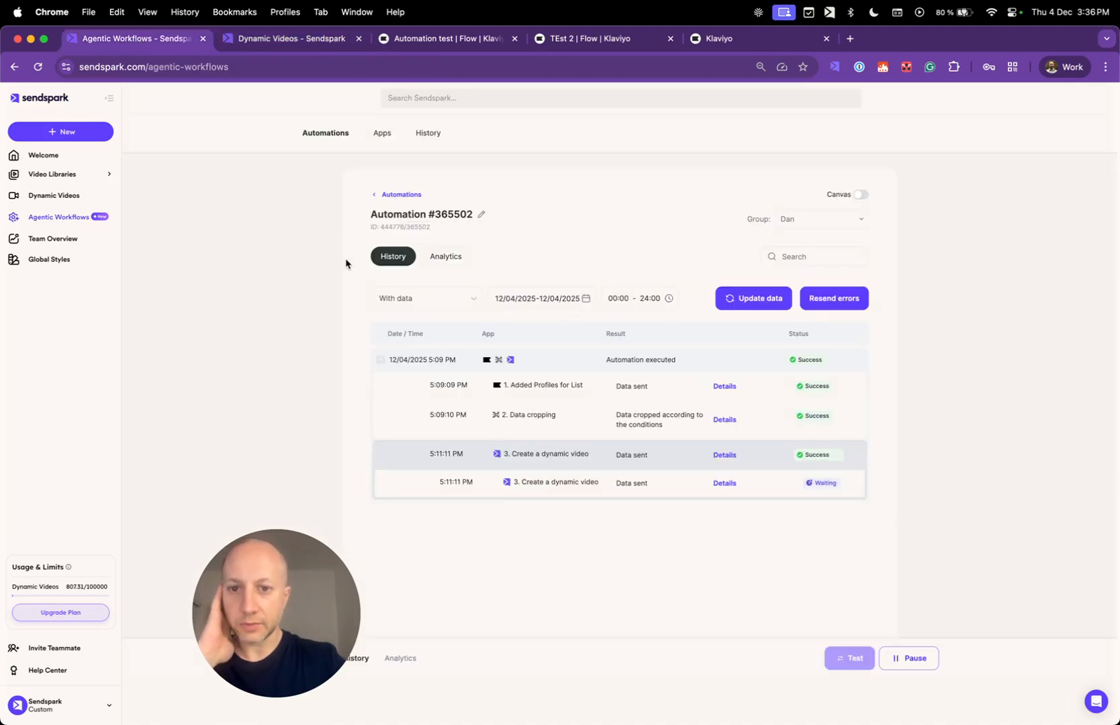
left_click_drag(282, 644, 182, 643)
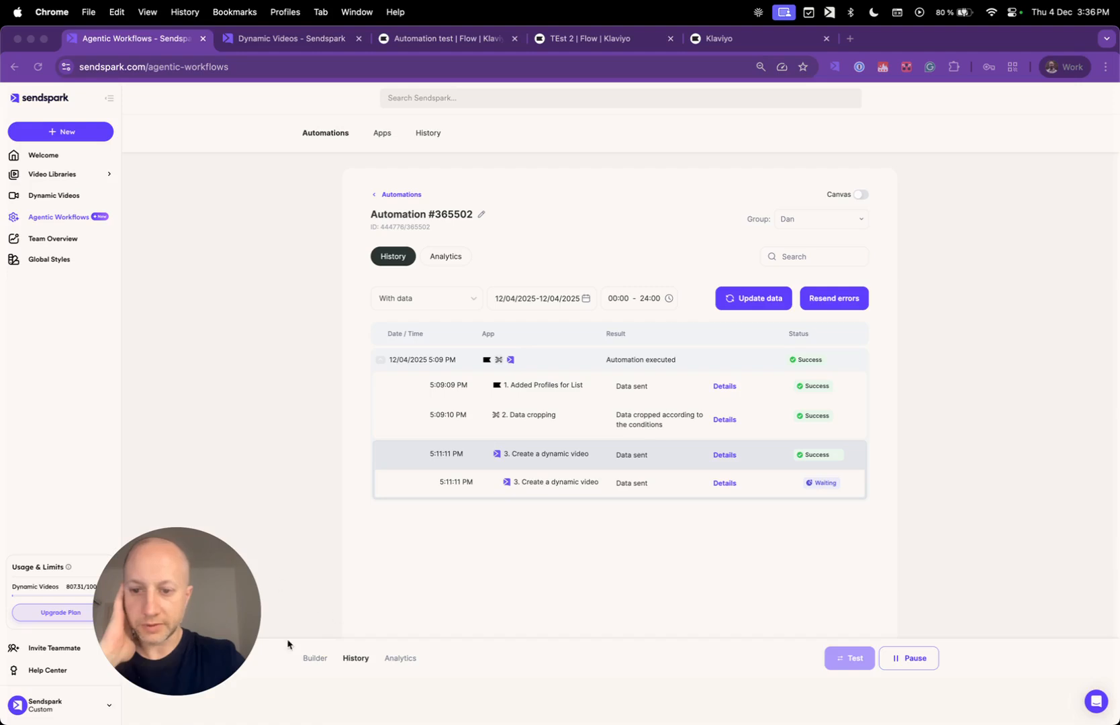
left_click(312, 662)
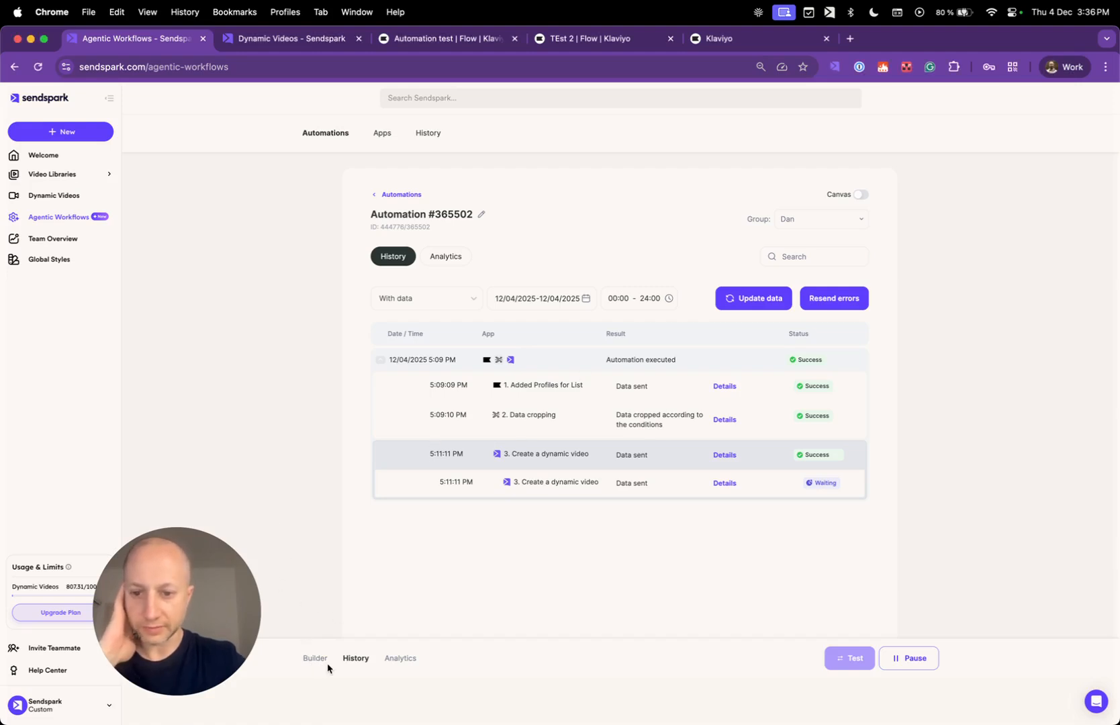
left_click(317, 664)
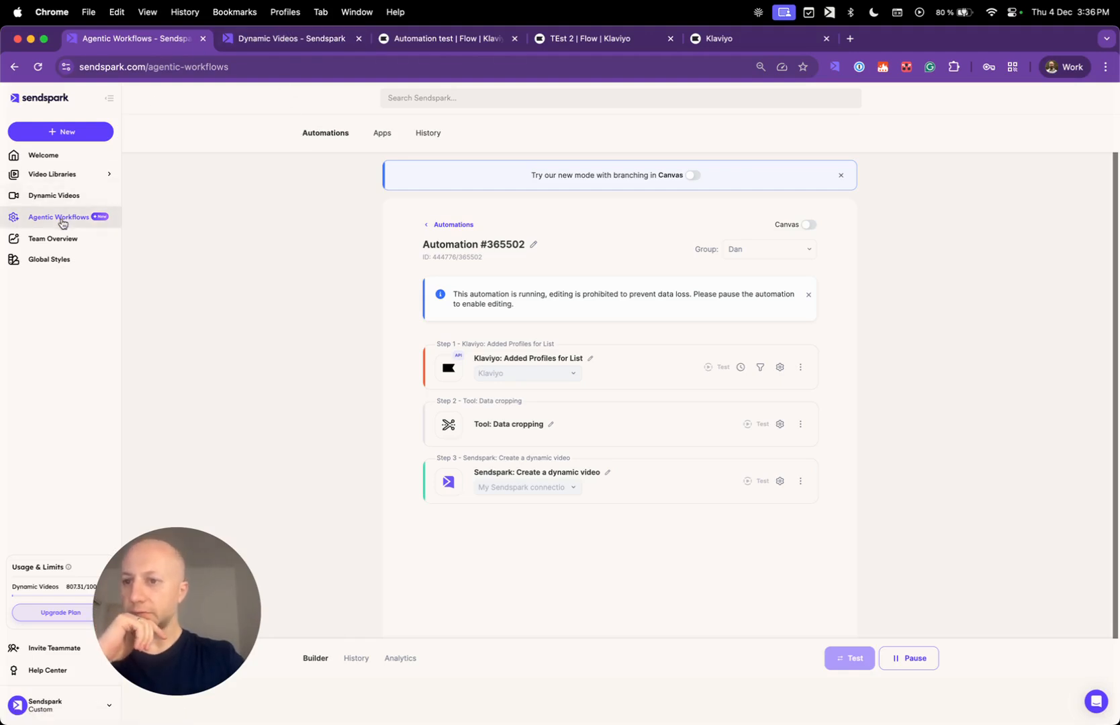
left_click(318, 139)
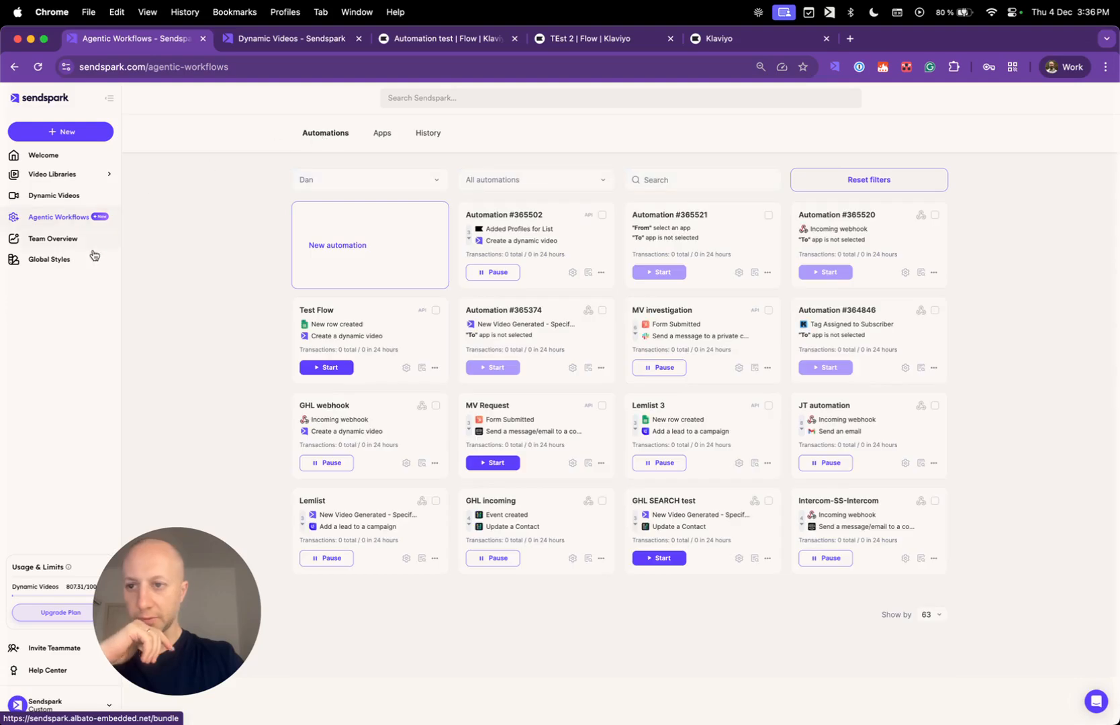
left_click(347, 239)
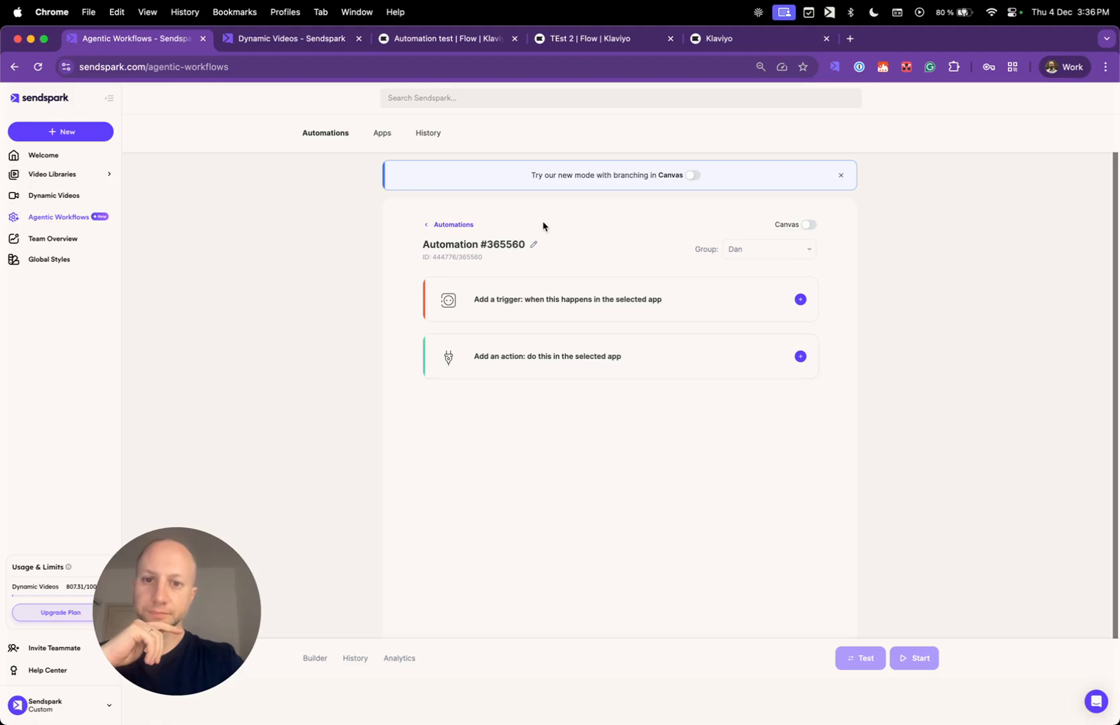
Rename the new automation to 'Klaviyo Tutorial'.
left_click(533, 244)
triple_click(473, 245)
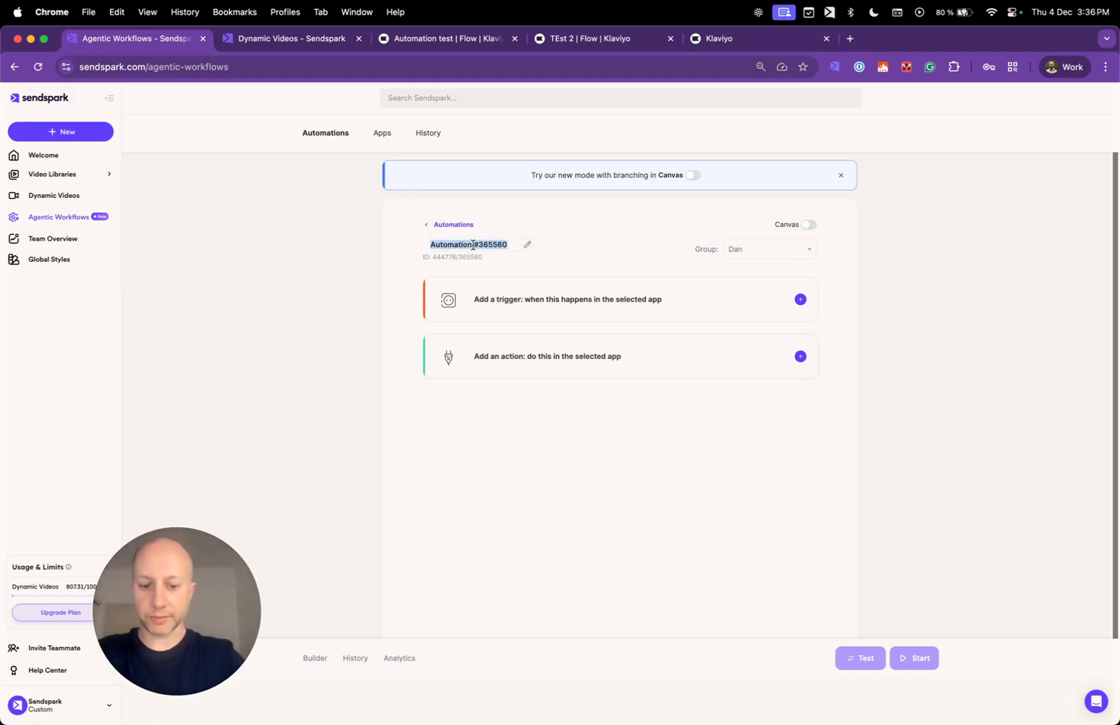
type("Klaviyo")
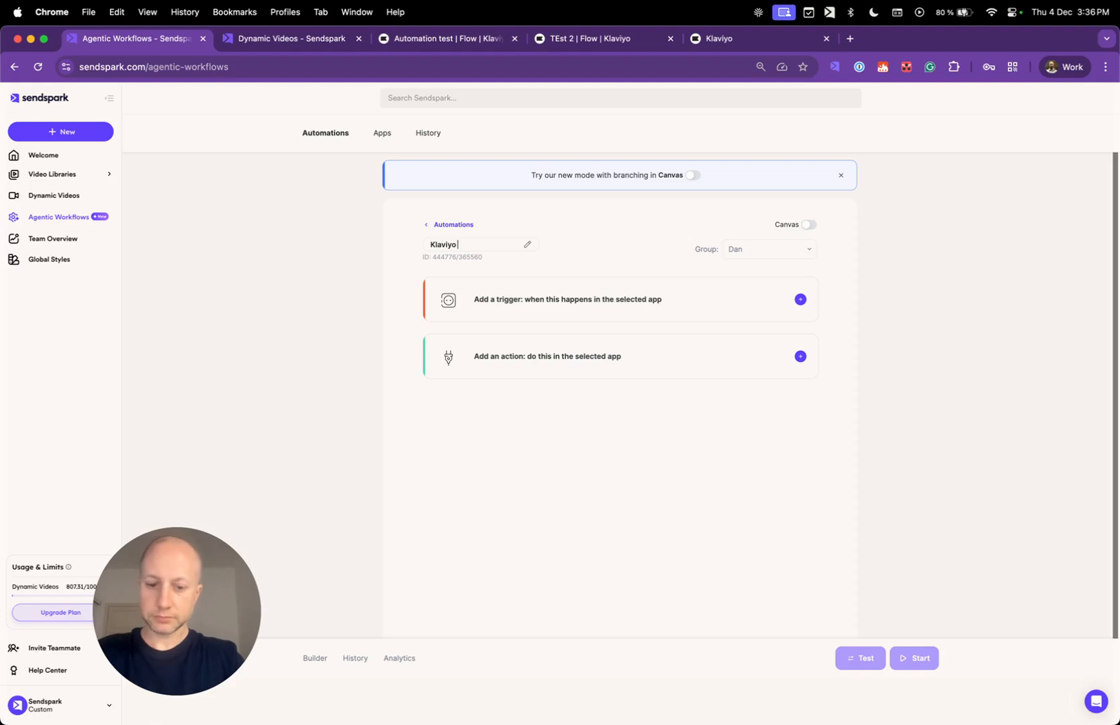
left_click(521, 438)
Add a Klaviyo 'Added Profiles for List' trigger using the existing Klaviyo connection.
left_click(558, 302)
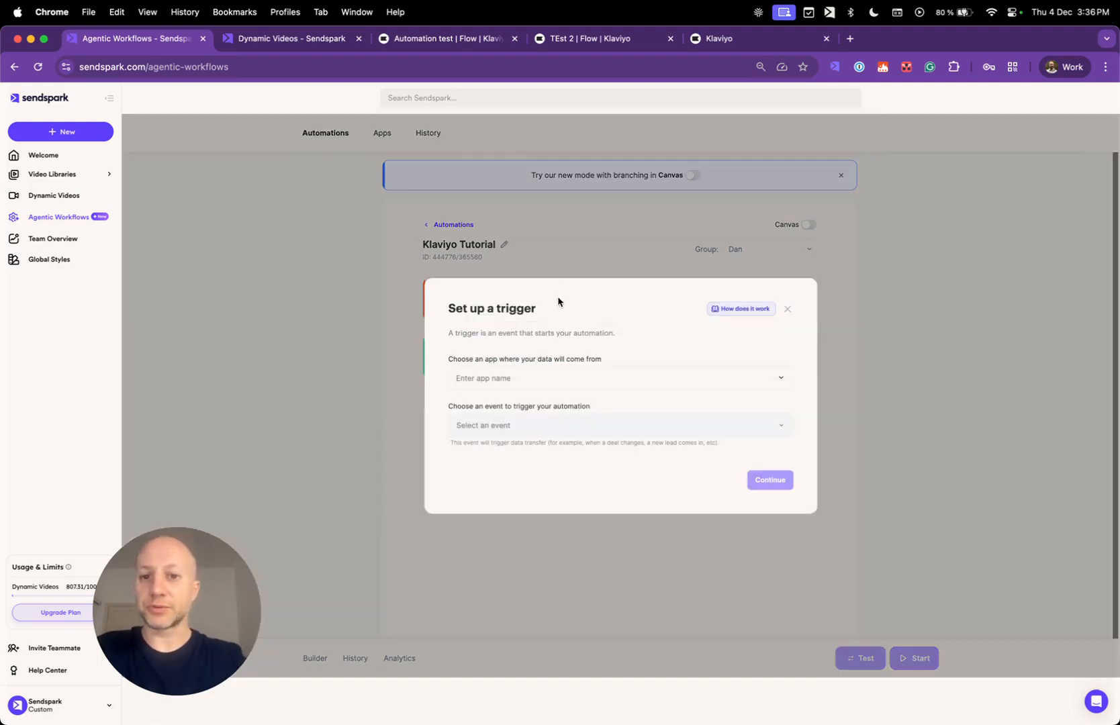
left_click(529, 386)
type("klavi")
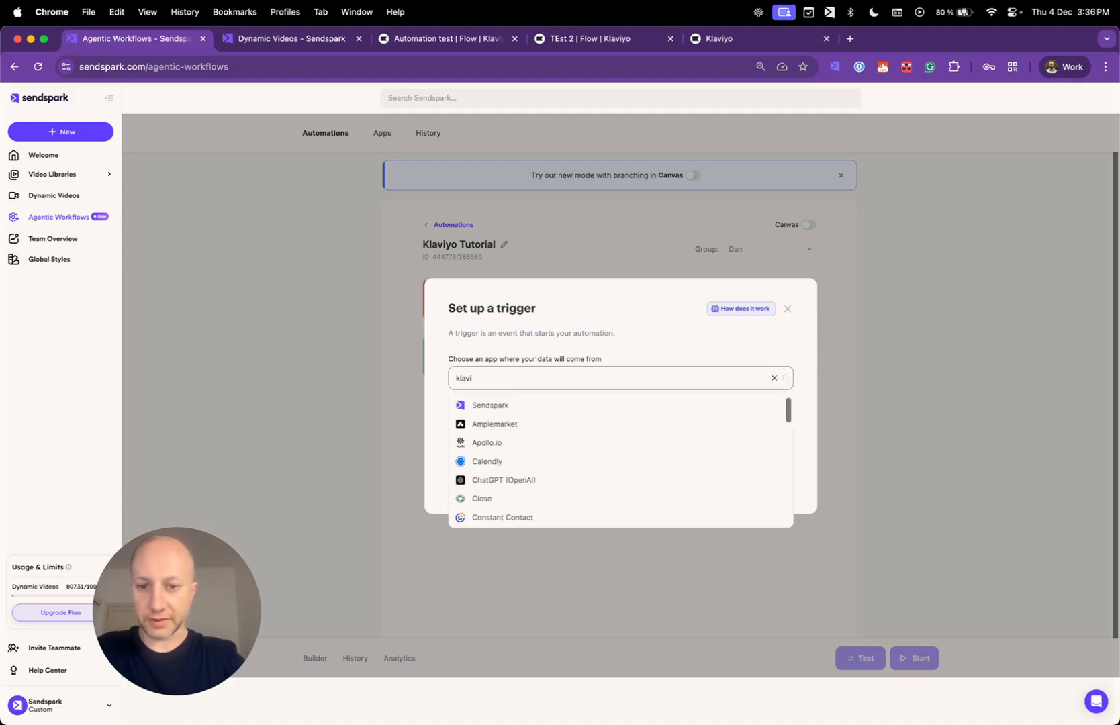
type("yo")
left_click(501, 406)
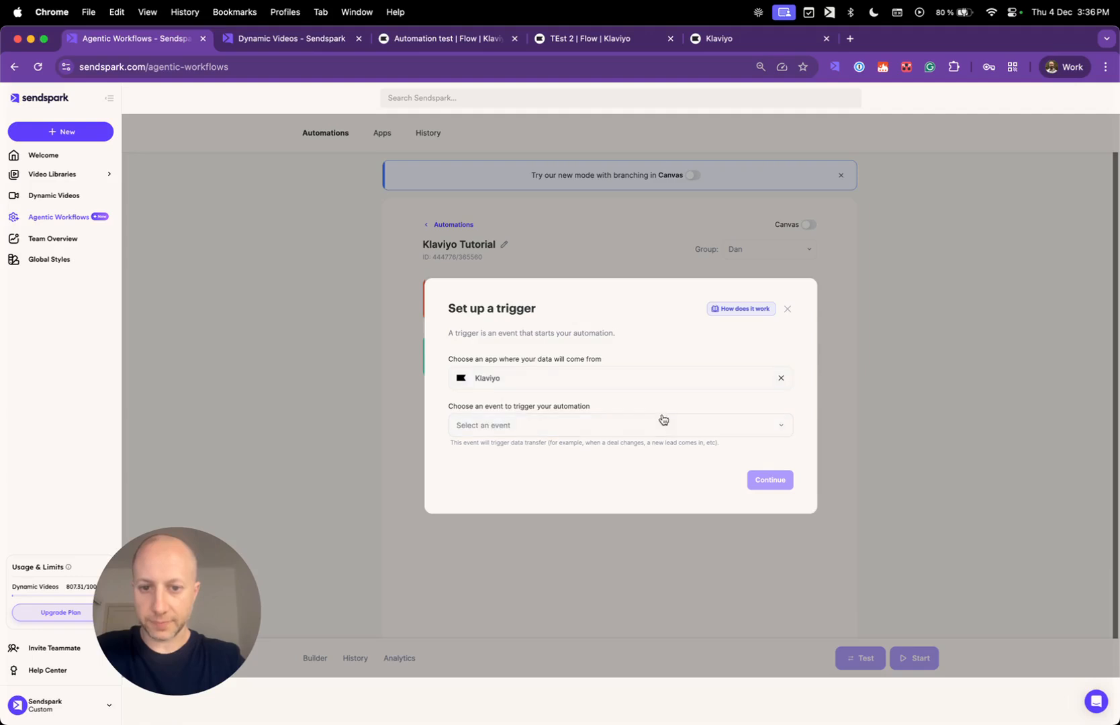
left_click(573, 434)
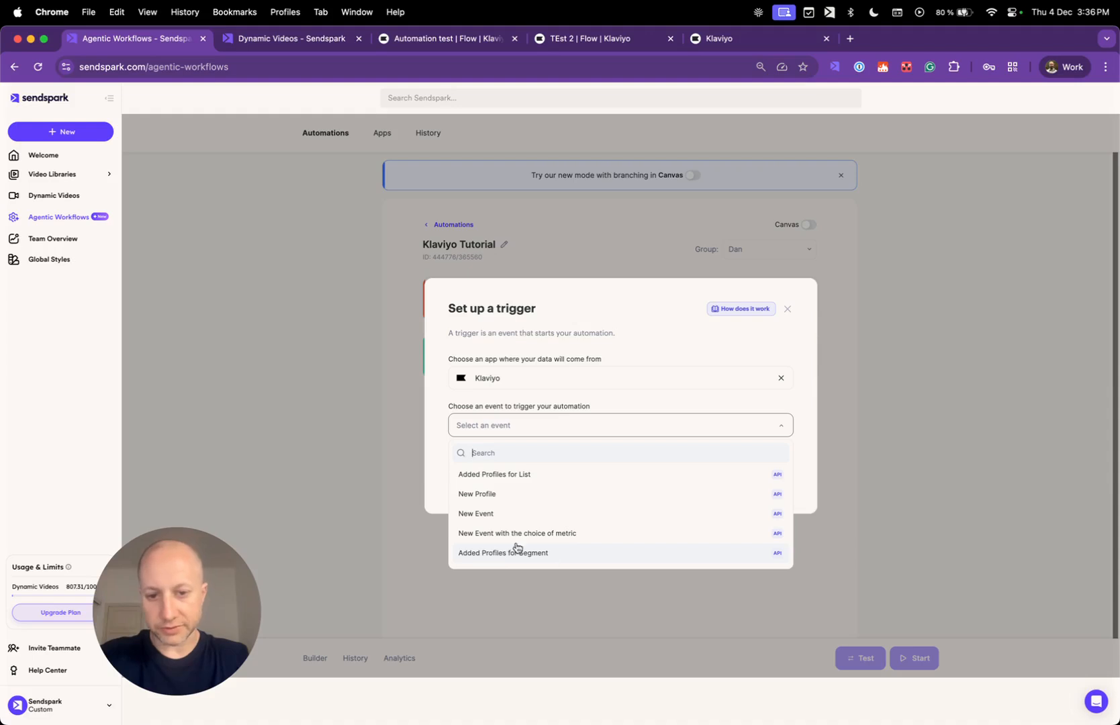
left_click(521, 475)
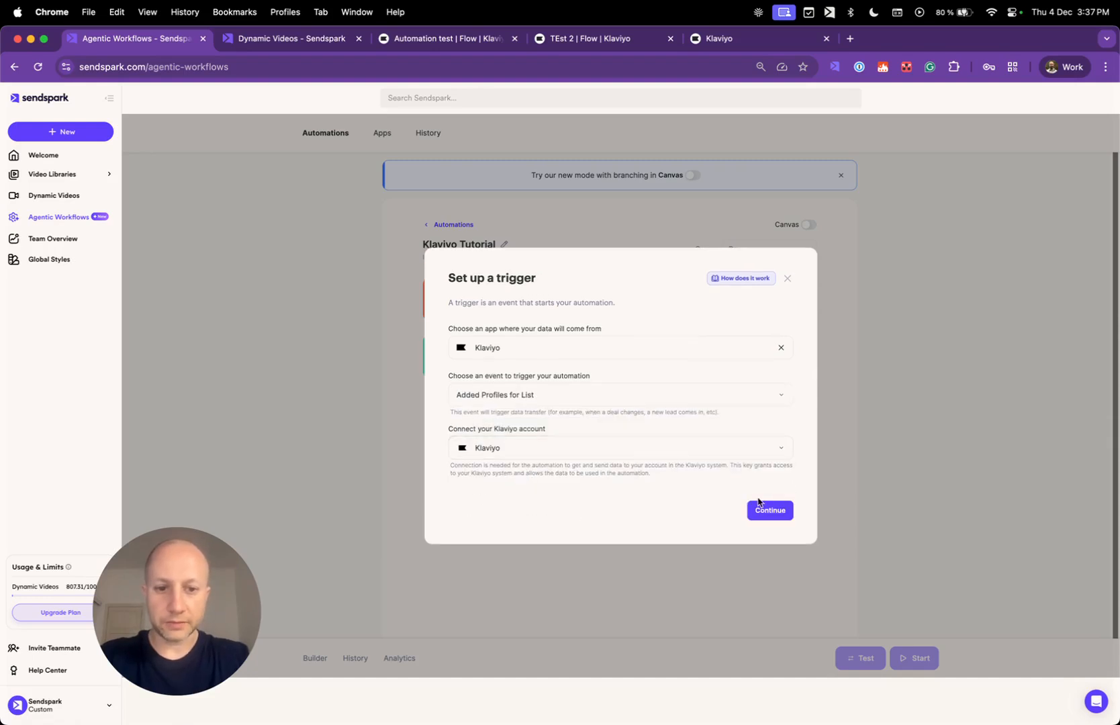
left_click(543, 449)
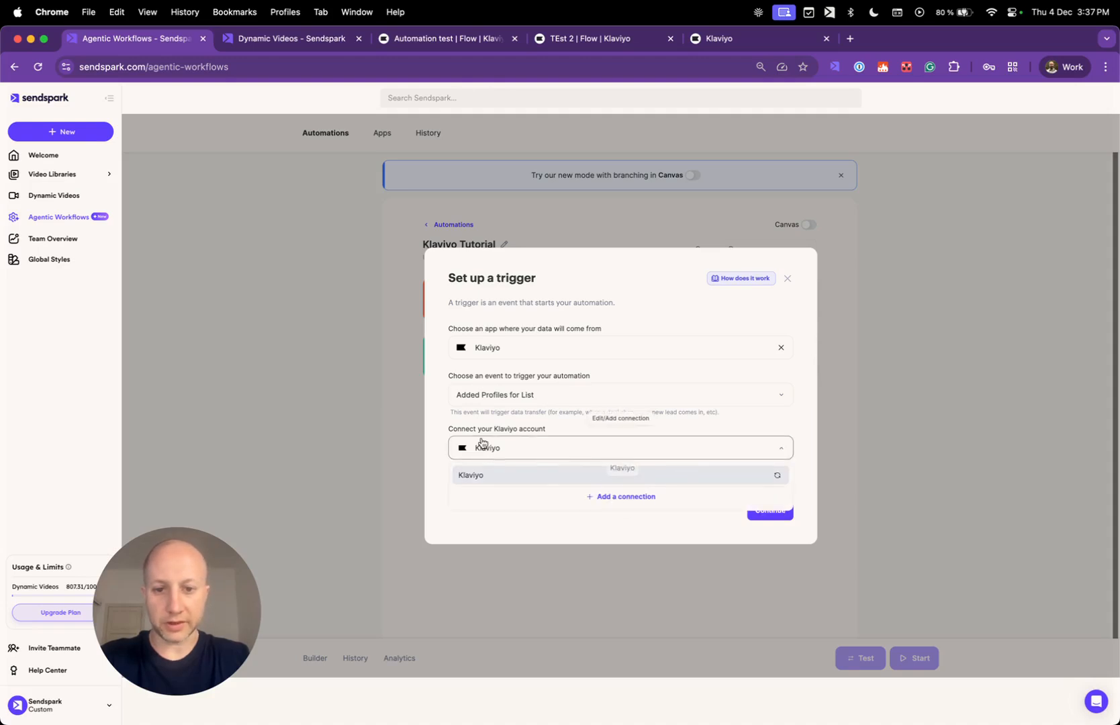
left_click(504, 523)
left_click(772, 514)
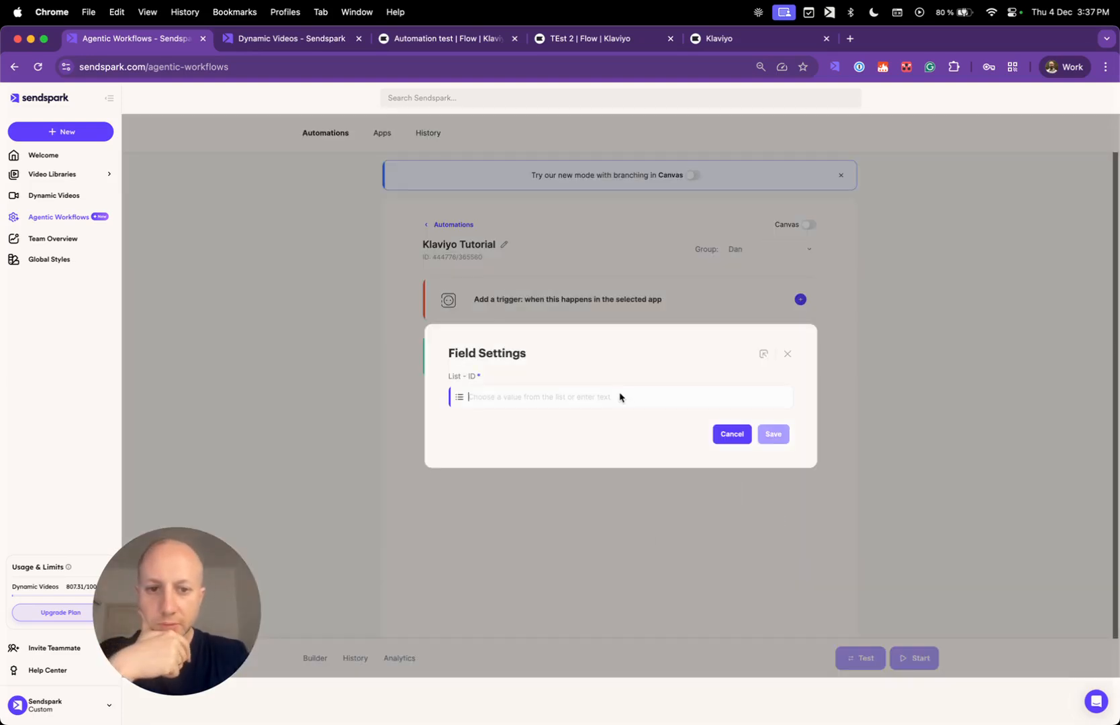
Refresh the Klaviyo lists, pick the December. list, and save the trigger.
left_click(620, 397)
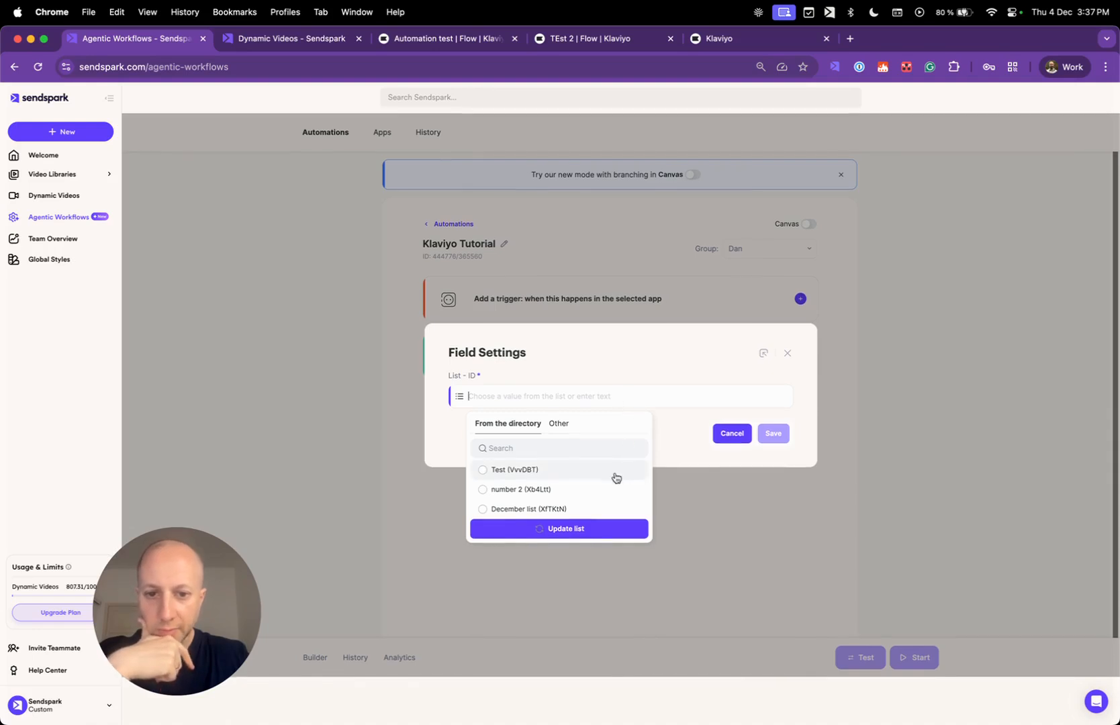
left_click(580, 535)
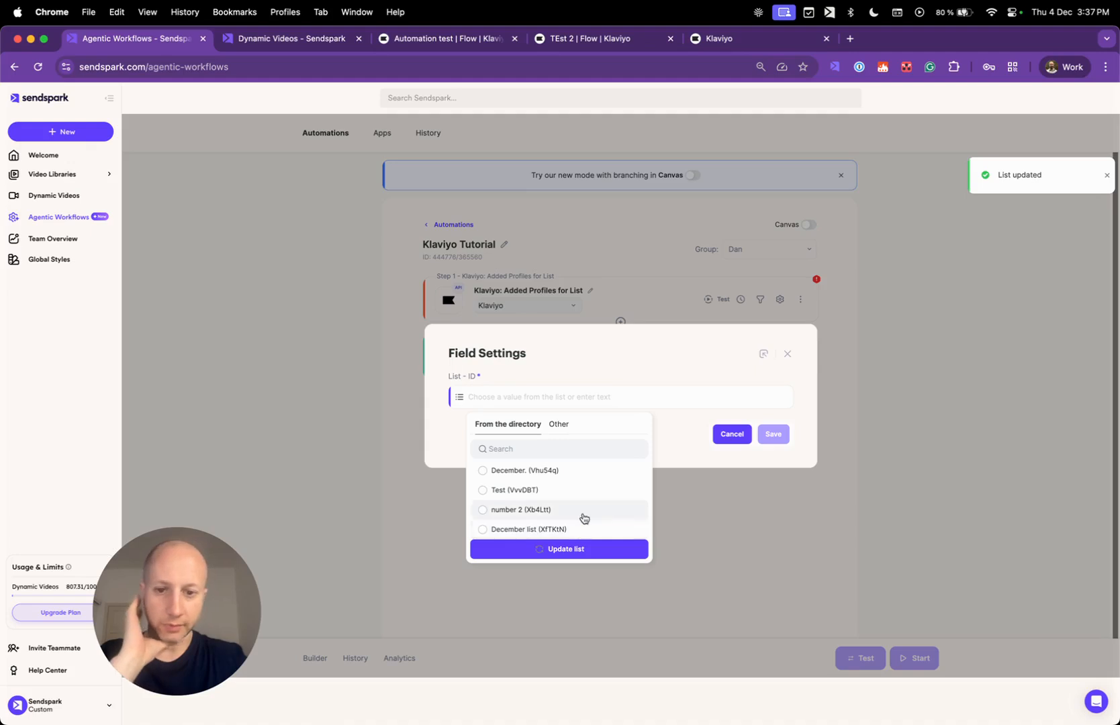
left_click(483, 472)
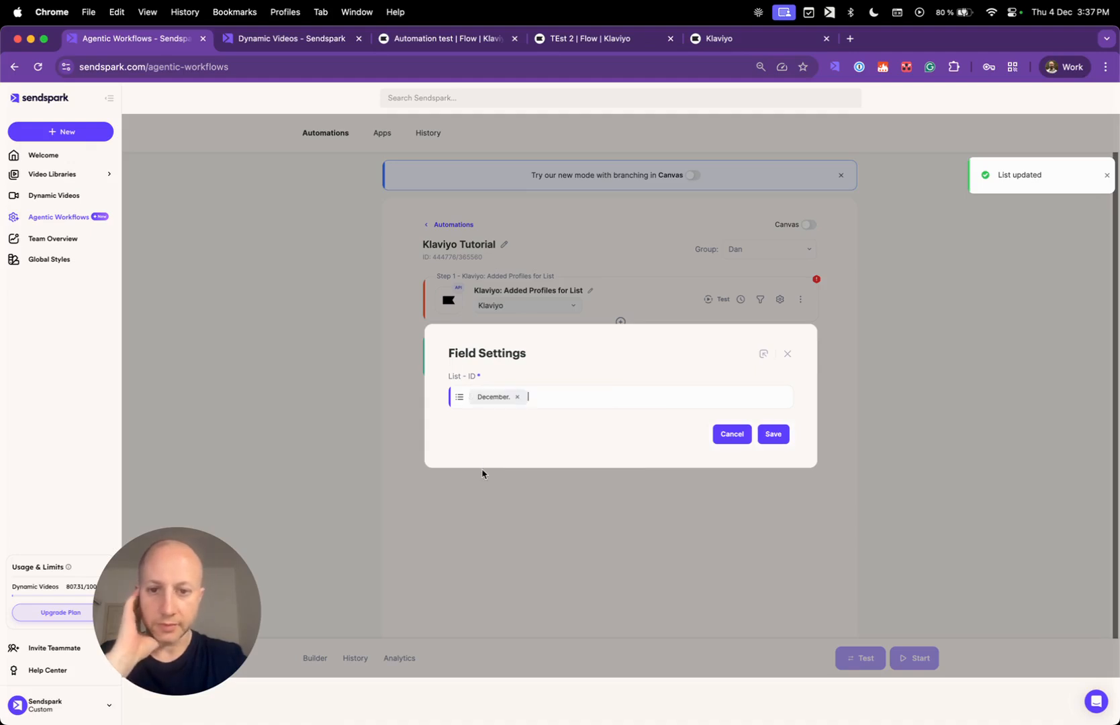
left_click(773, 434)
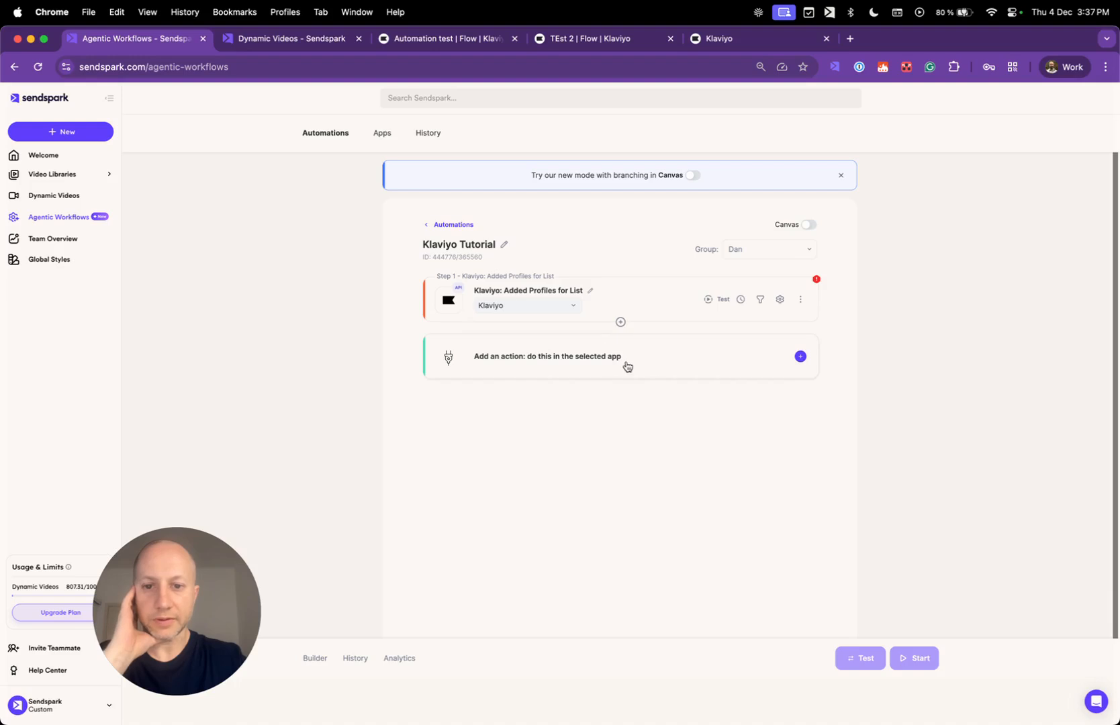
Add a Sendspark 'Create a dynamic video' action using the user's own Sendspark connection.
left_click(651, 366)
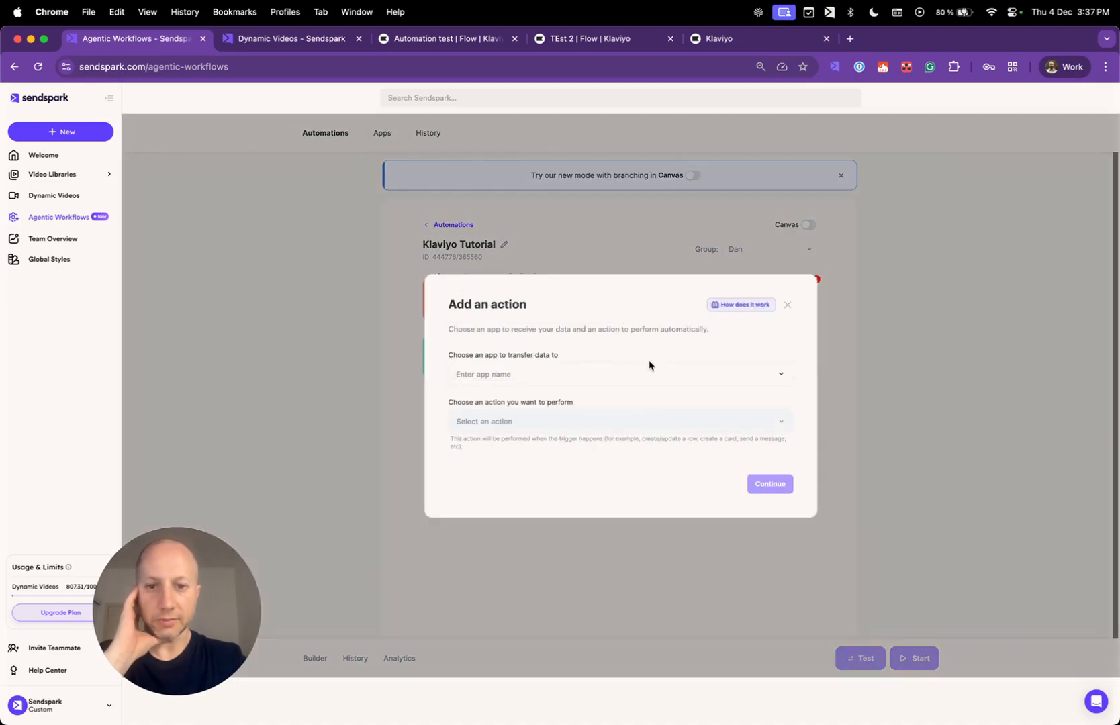
left_click(520, 372)
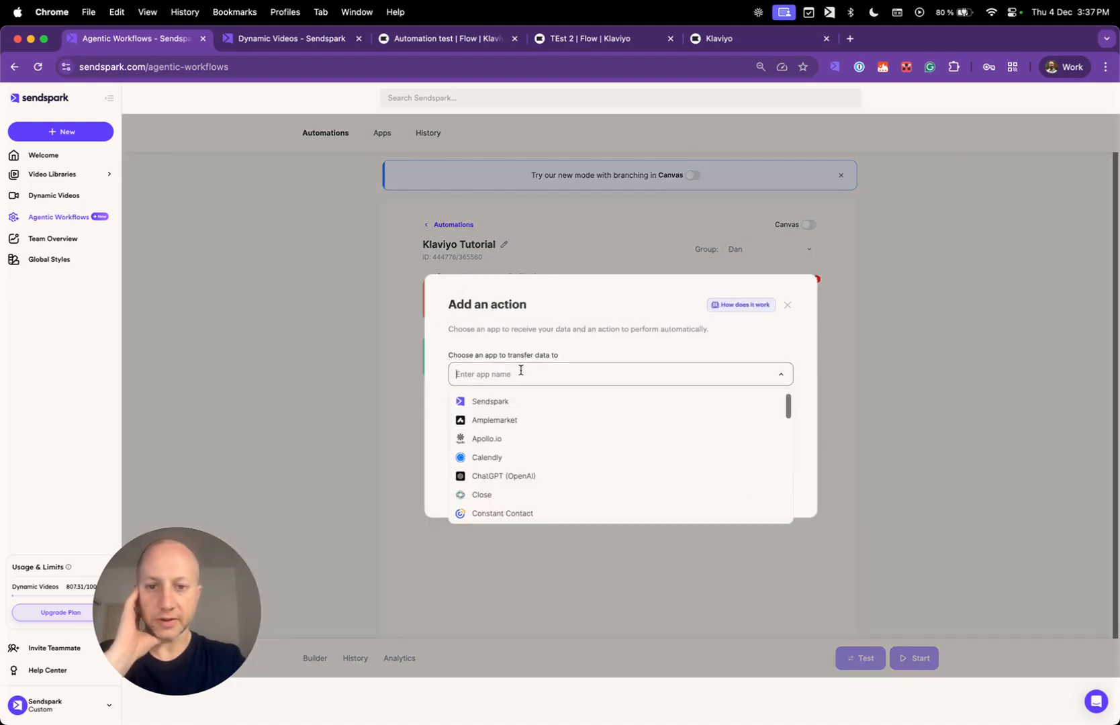
left_click(502, 403)
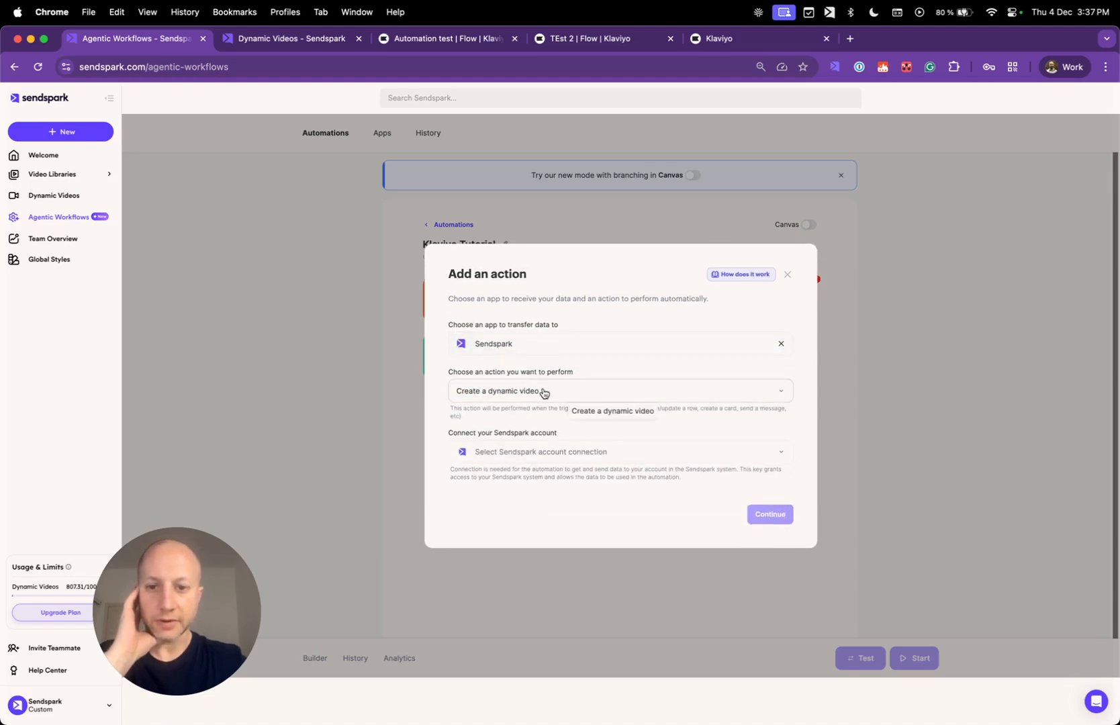
left_click(511, 460)
scroll(577, 570, "down", 10)
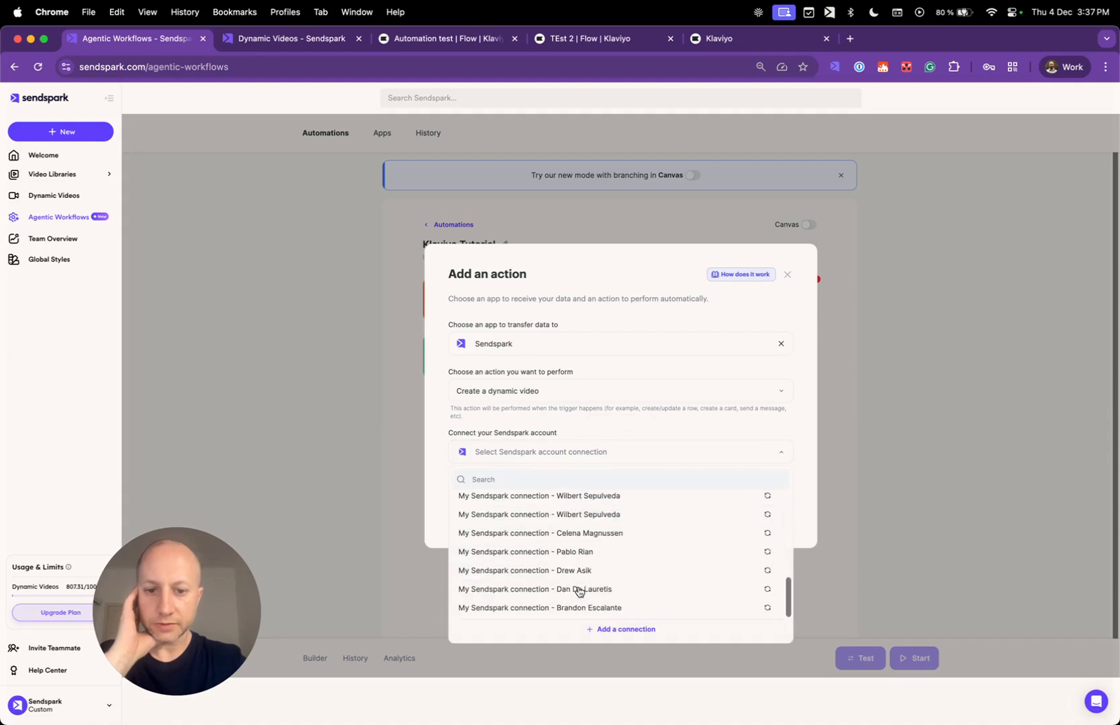
left_click(620, 591)
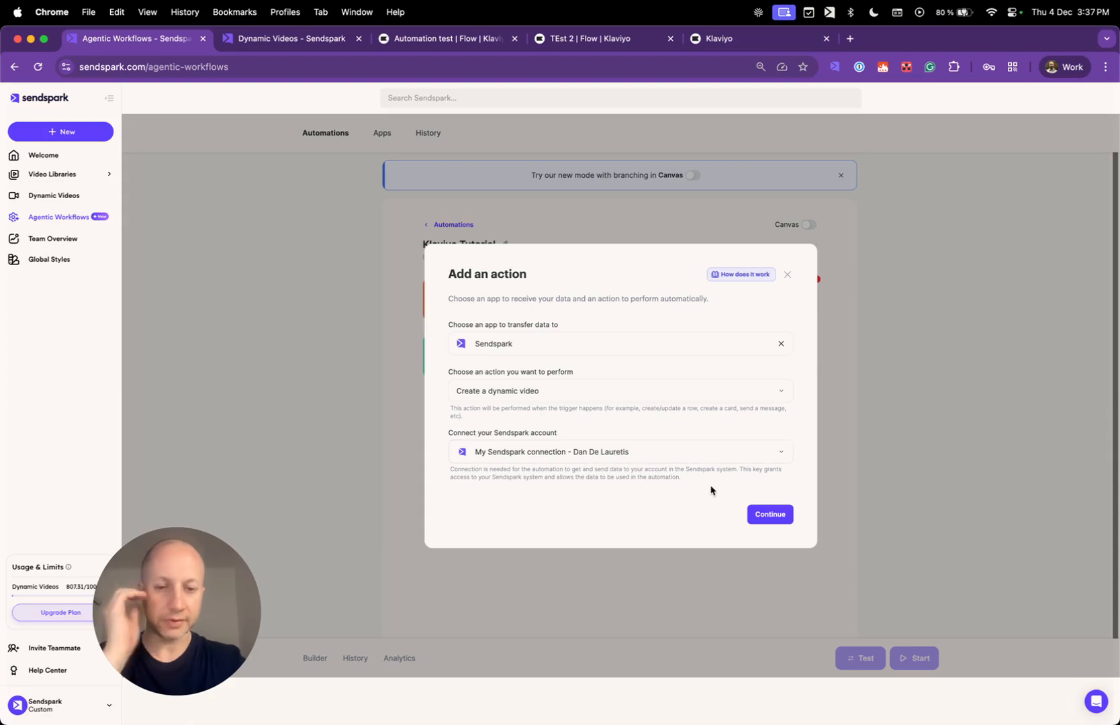
left_click(761, 523)
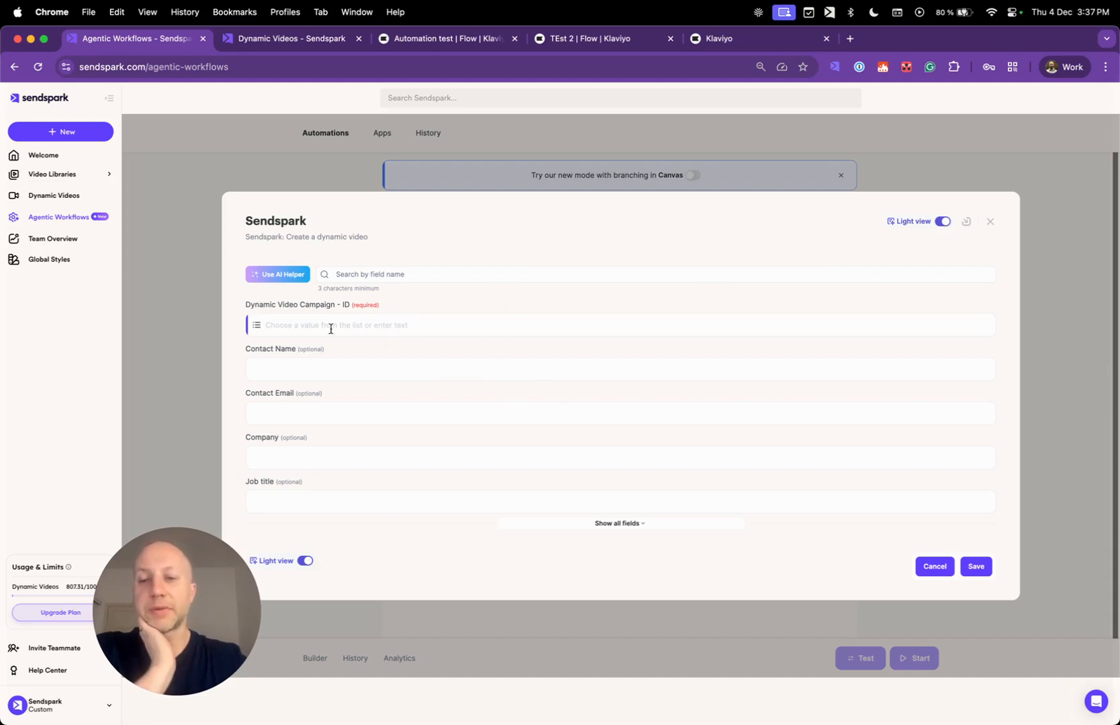
Refresh the video campaigns and select Klaviyo Tutorial for the dynamic video step.
left_click_drag(250, 306, 349, 317)
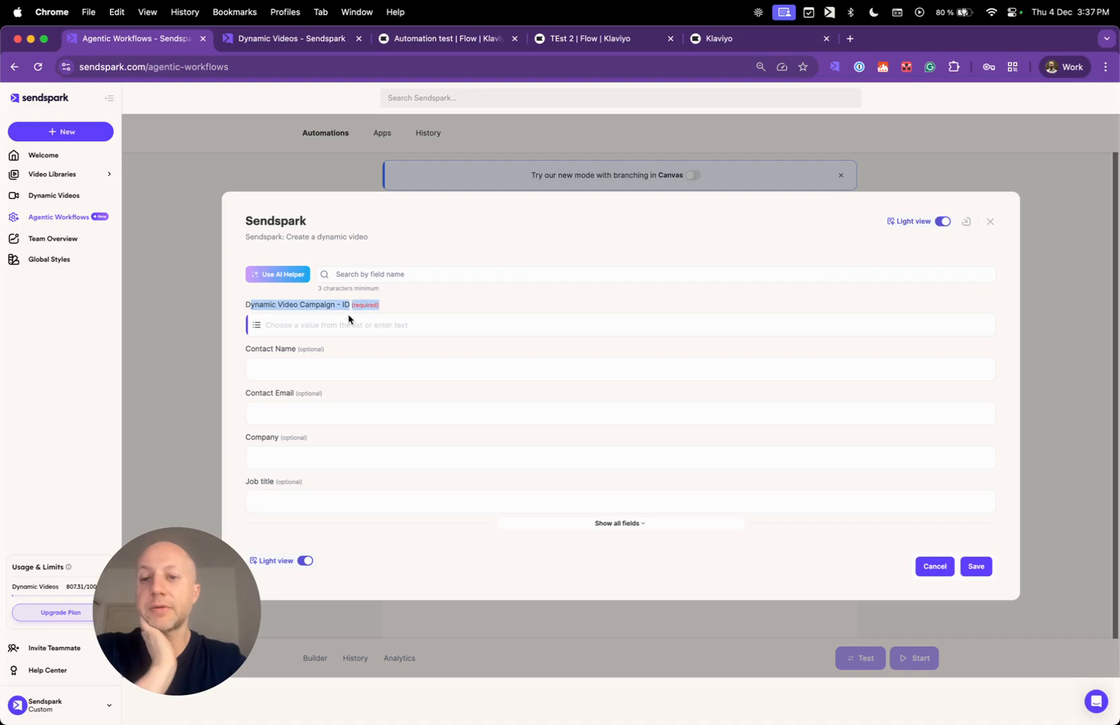
left_click(365, 325)
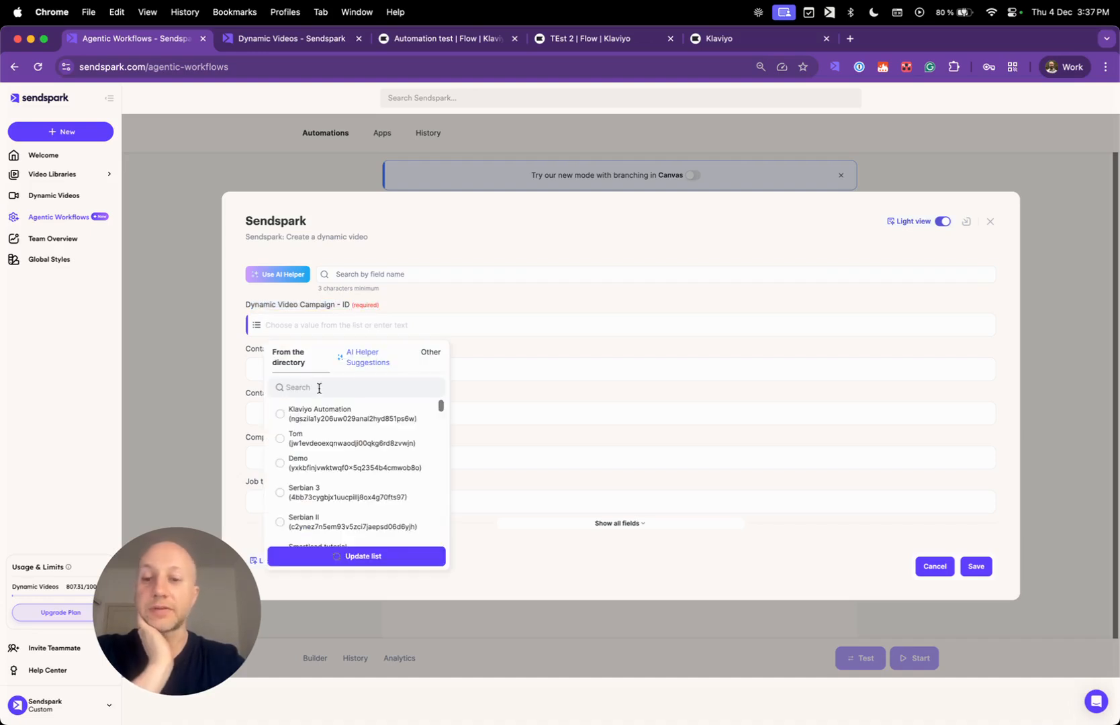
left_click(339, 40)
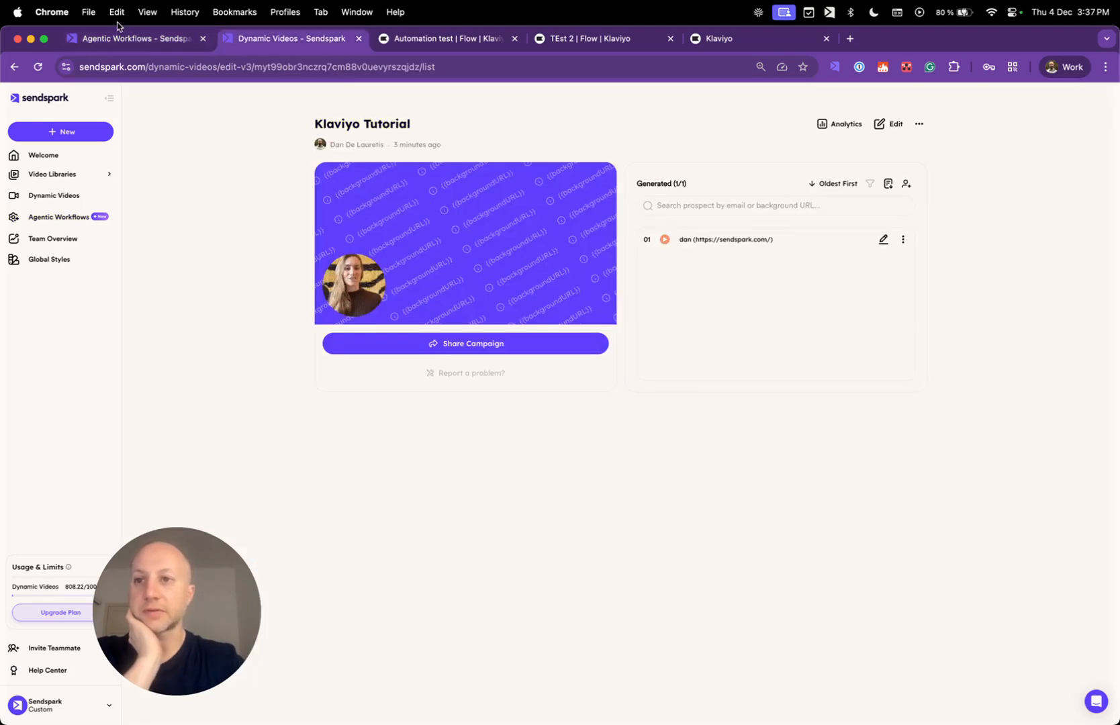
left_click(139, 44)
left_click(359, 556)
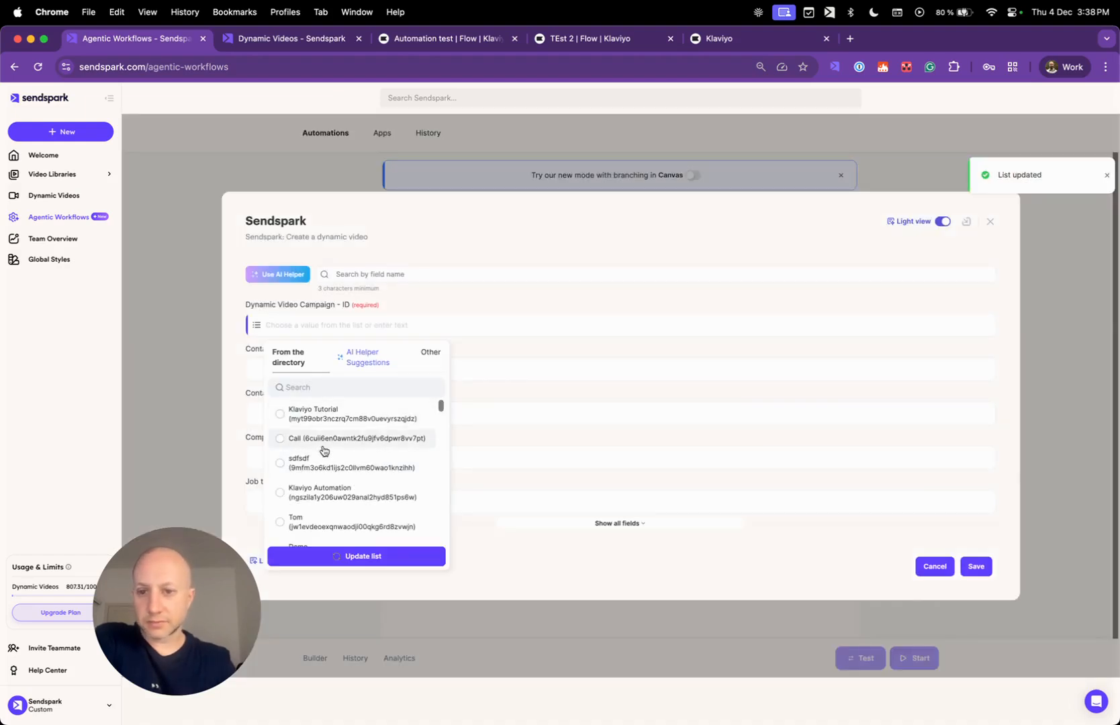
left_click(339, 416)
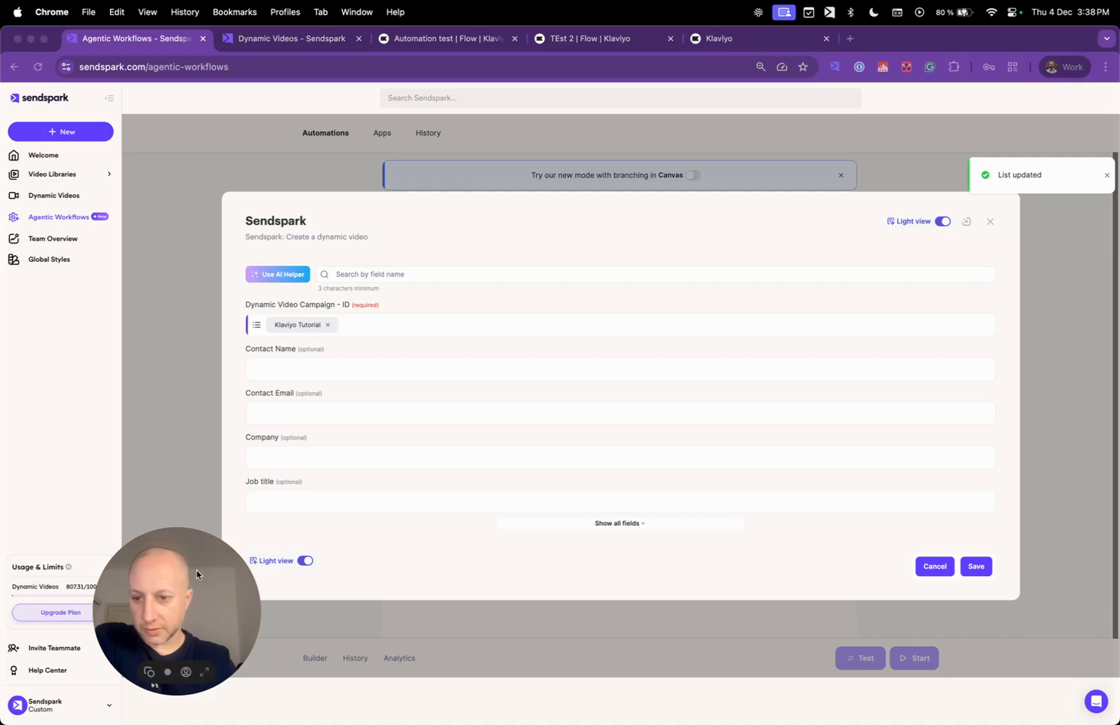
Map Klaviyo First name to Contact Name and Email to Contact Email.
left_click(346, 375)
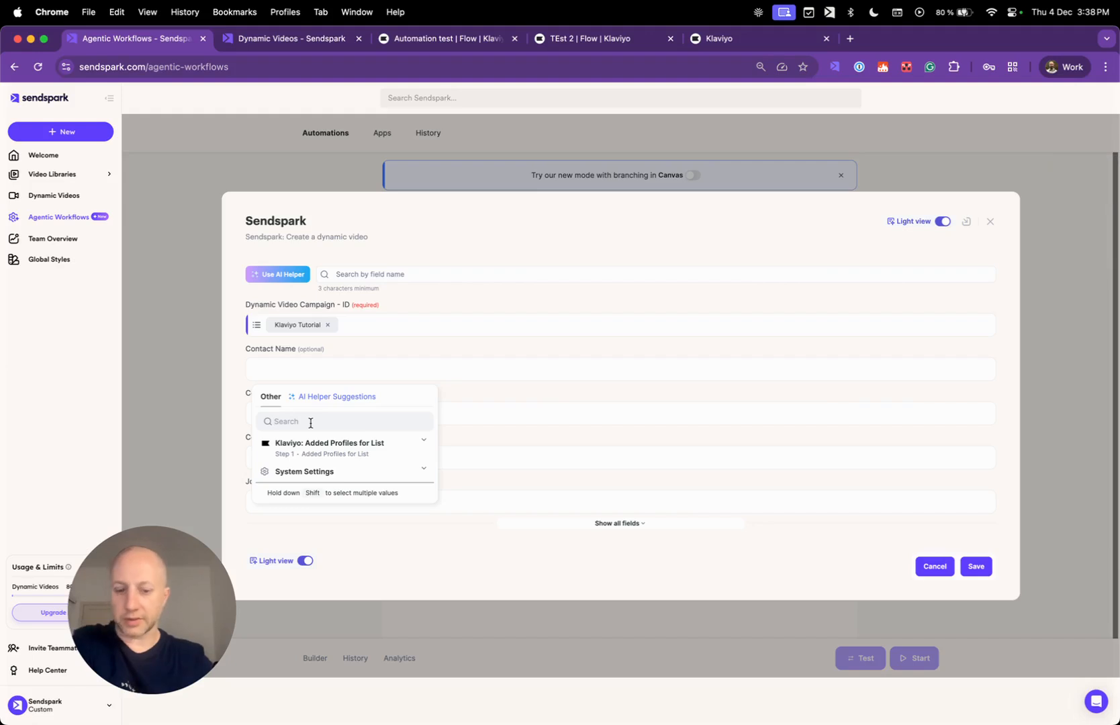
type("name")
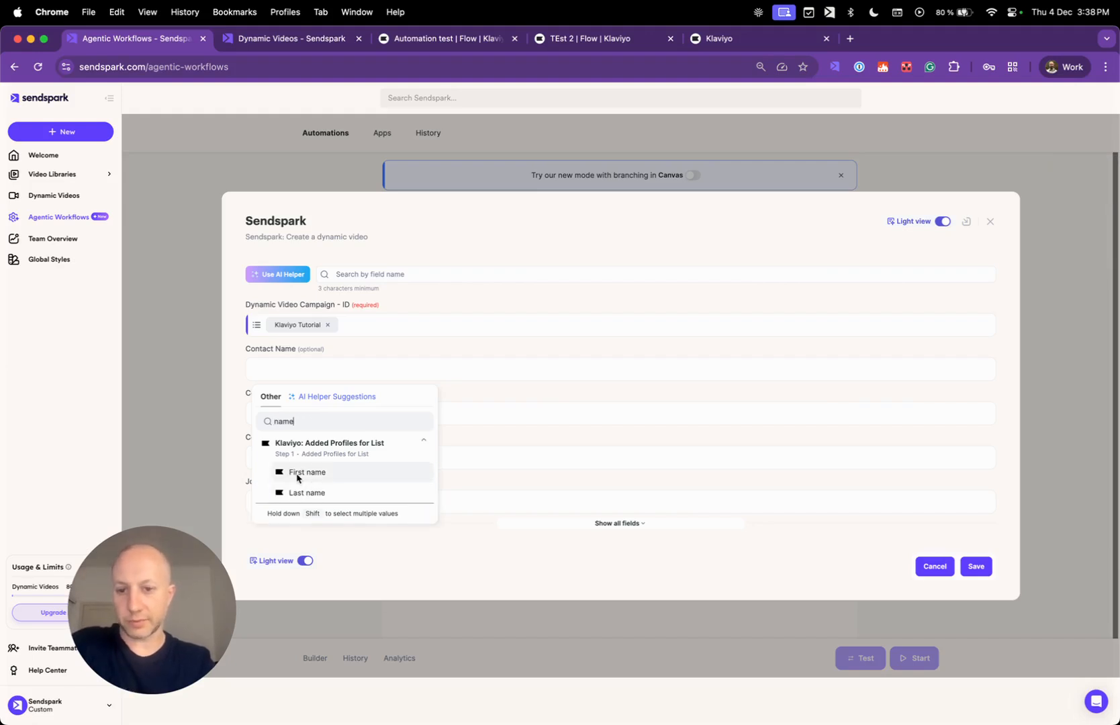
left_click(321, 473)
left_click(331, 414)
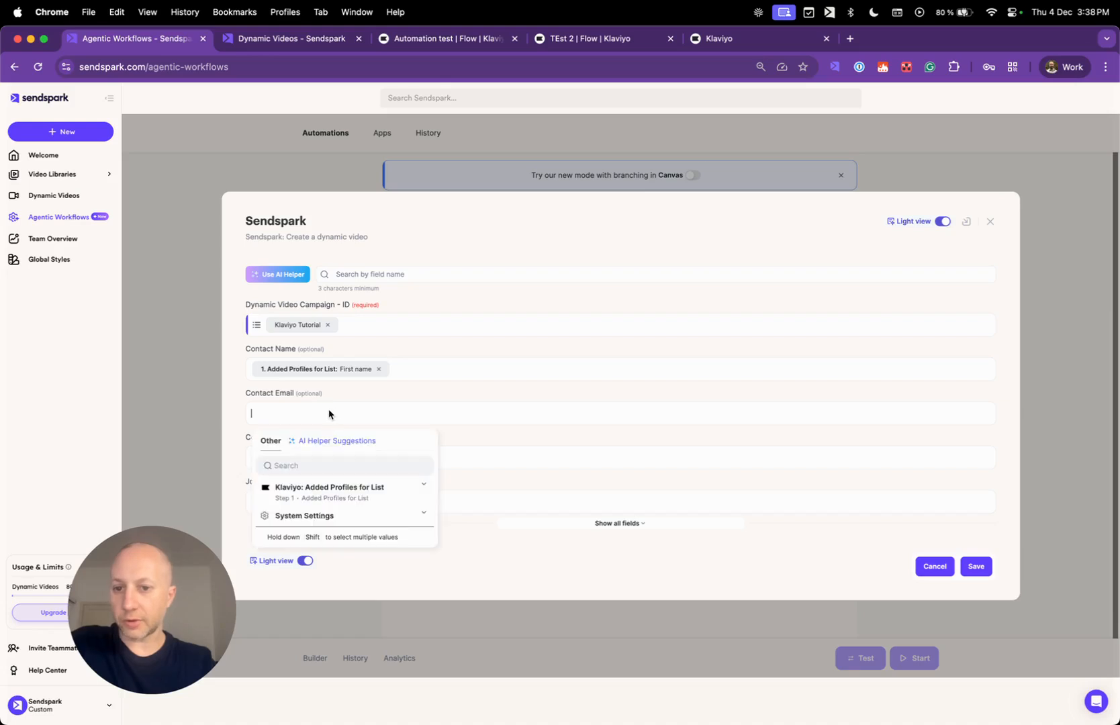
type("email")
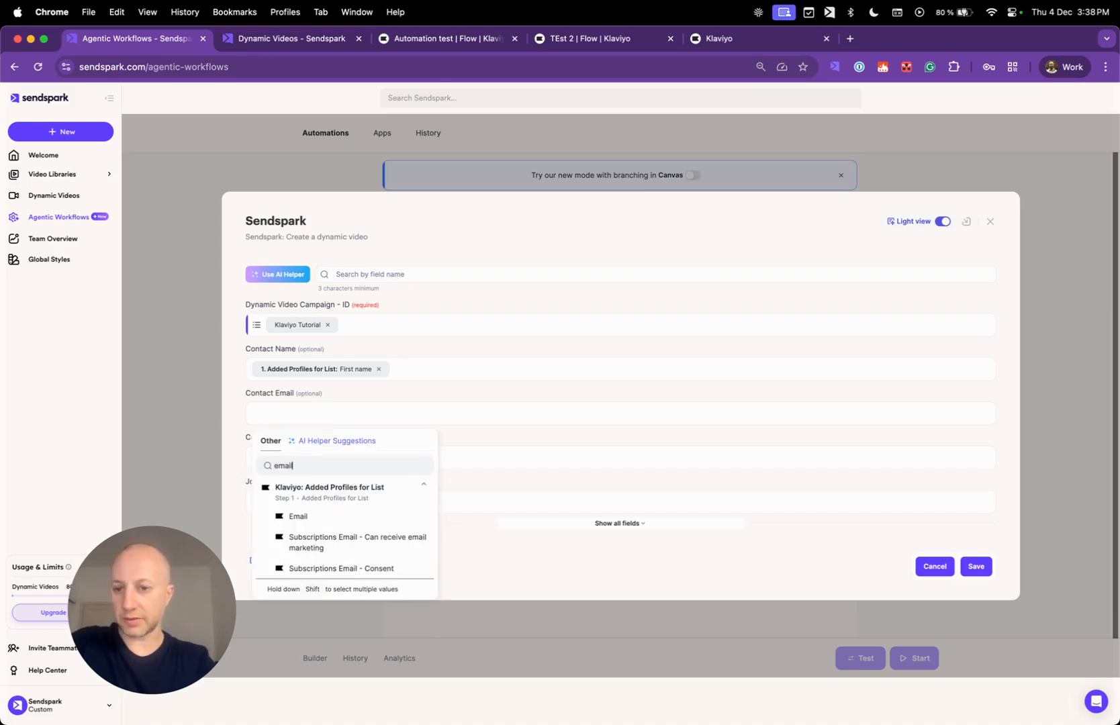
left_click(328, 518)
left_click(618, 523)
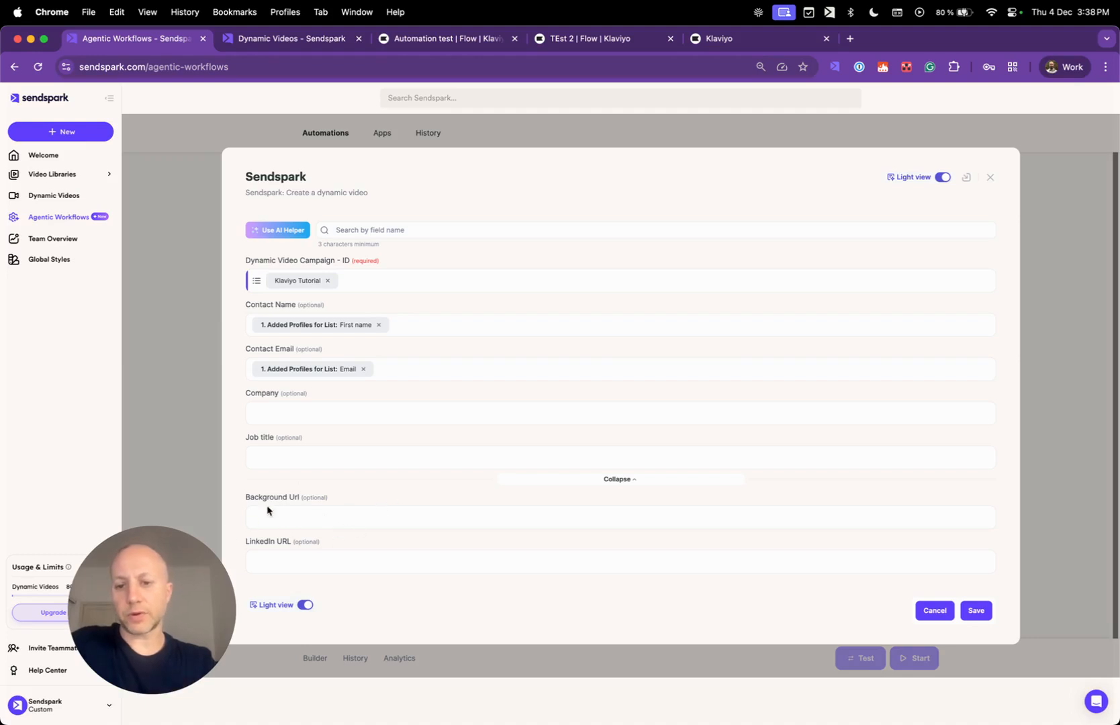
left_click(290, 515)
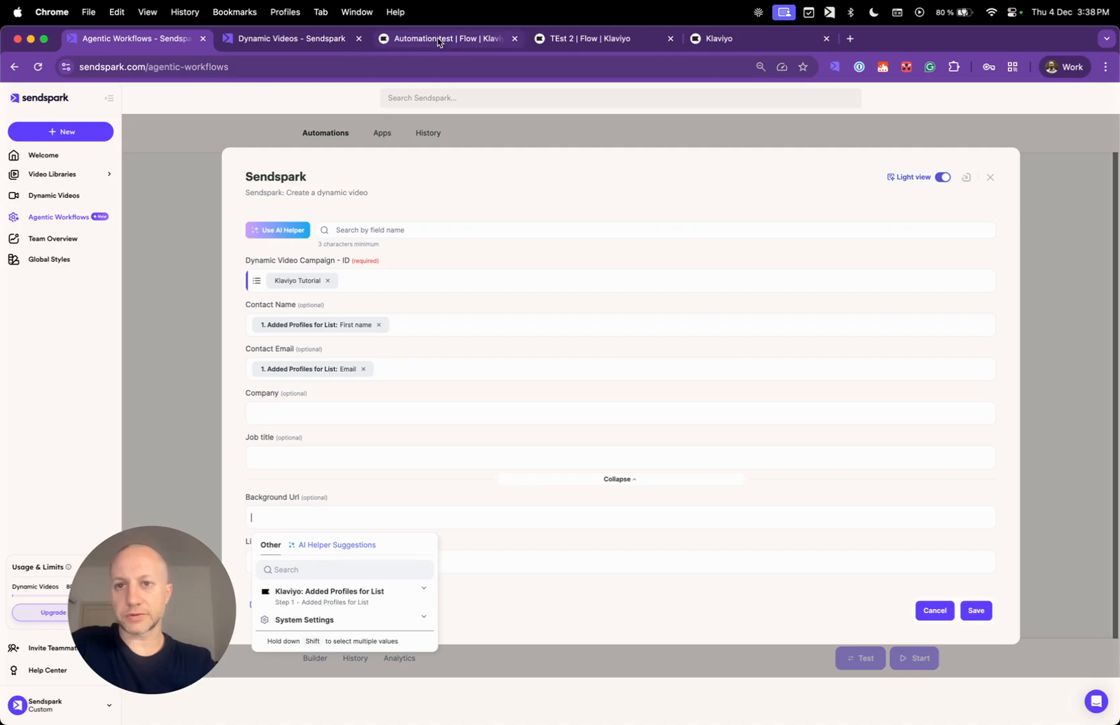
Preview the generated video for row 01 on the Klaviyo Tutorial dynamic video page.
left_click(339, 38)
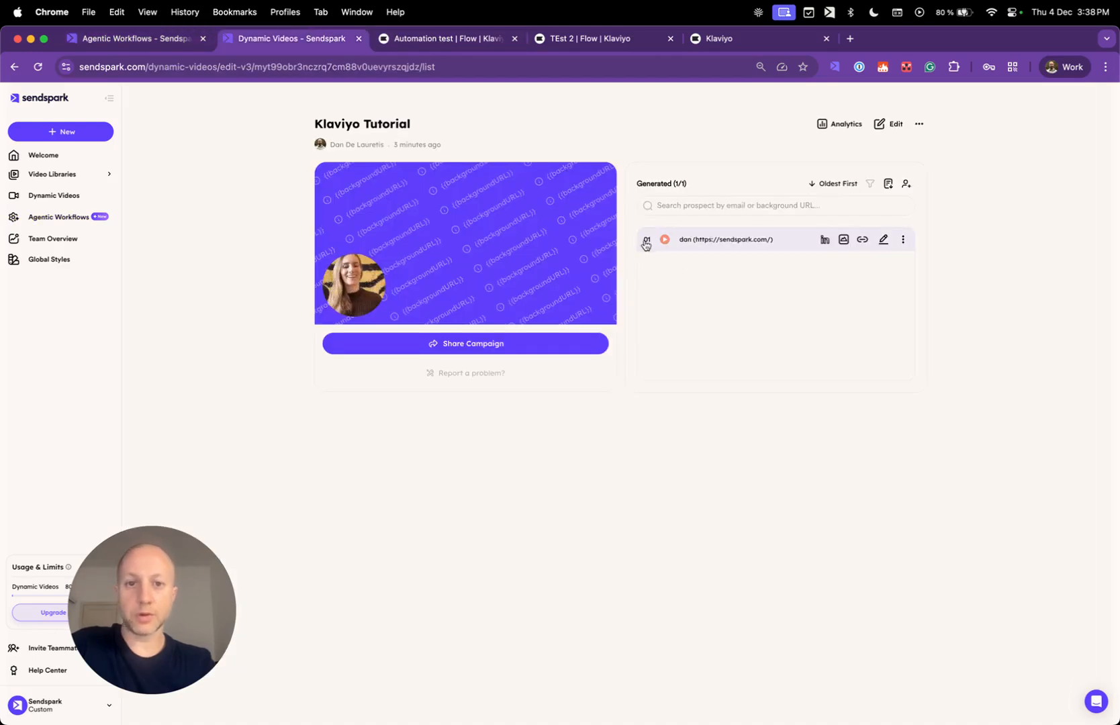
left_click(665, 241)
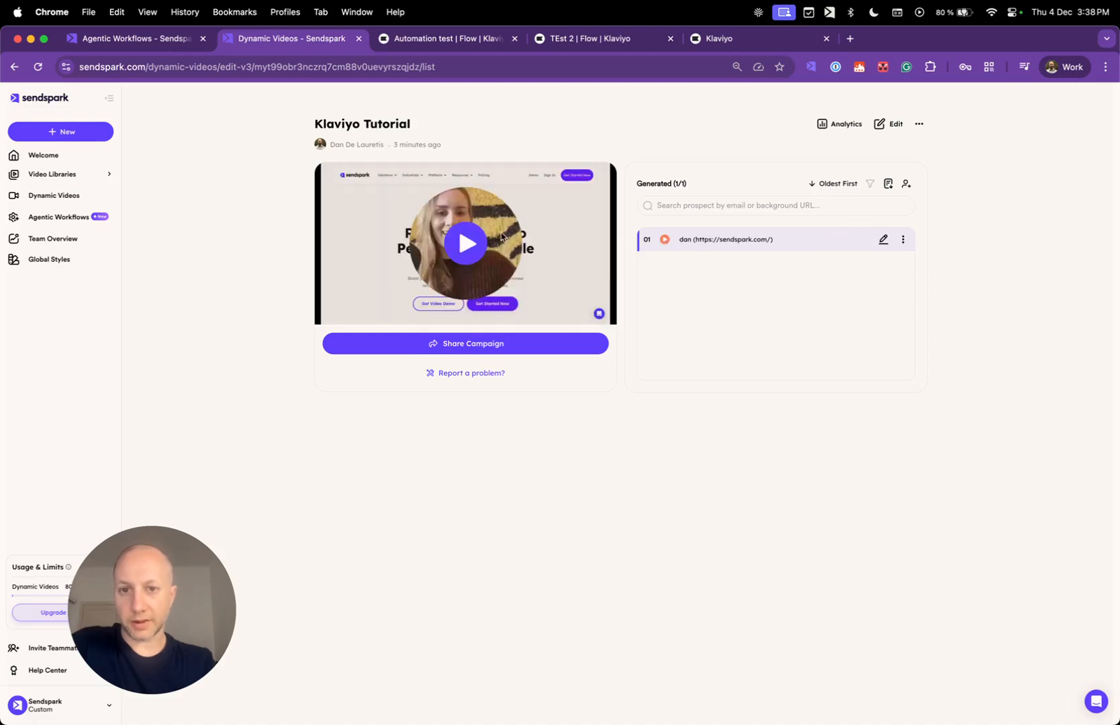
left_click(459, 230)
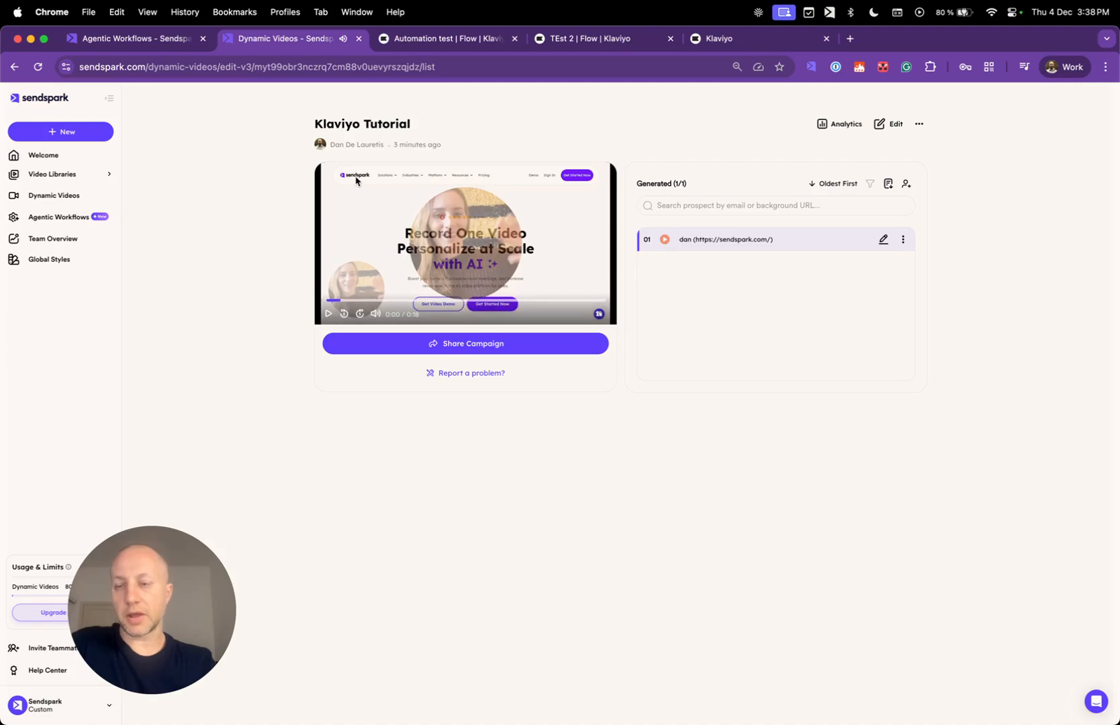
left_click(132, 41)
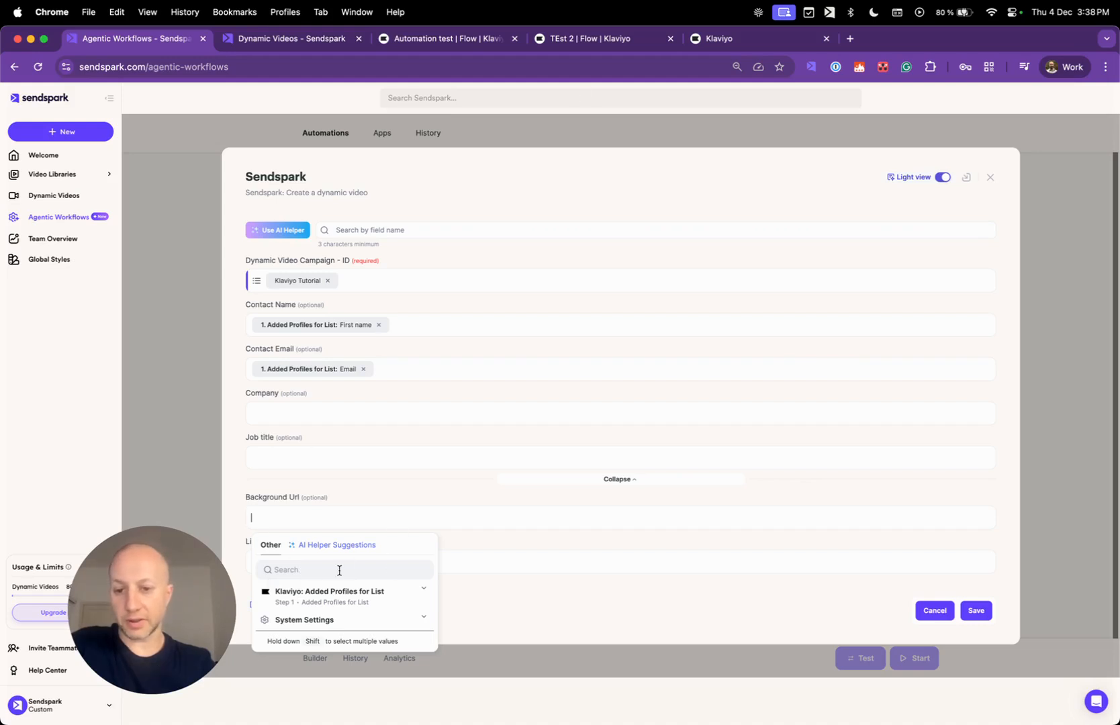
Save the video step's field mapping and insert a tool step before it.
left_click(456, 496)
left_click(975, 612)
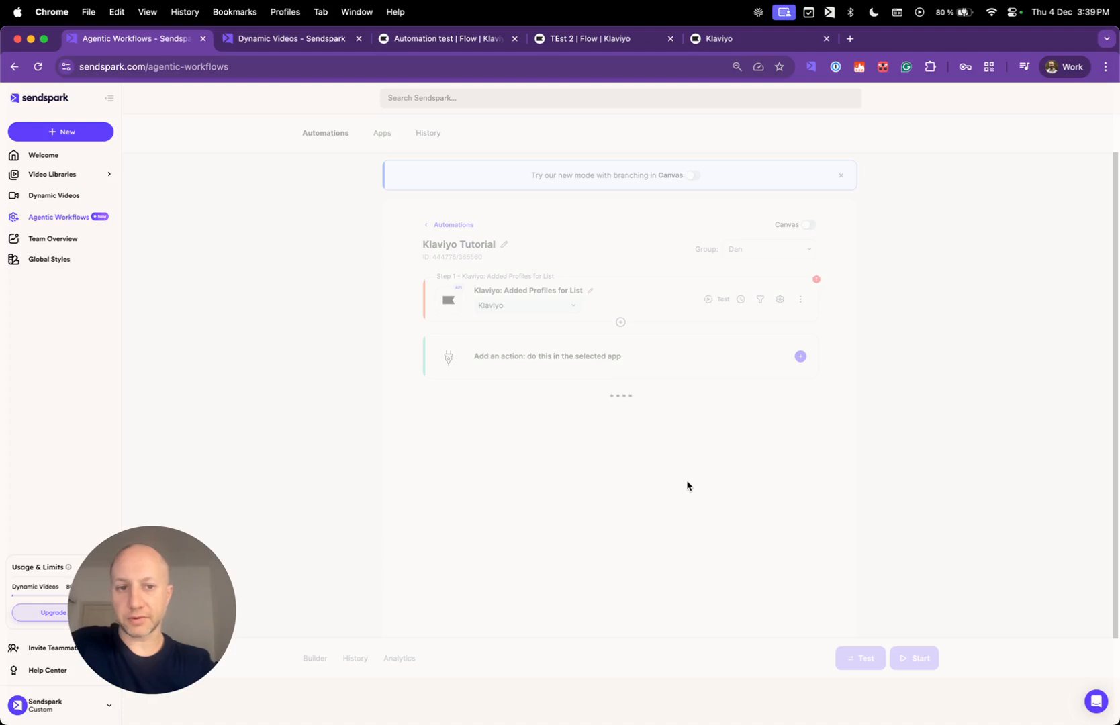
mouse_move(815, 281)
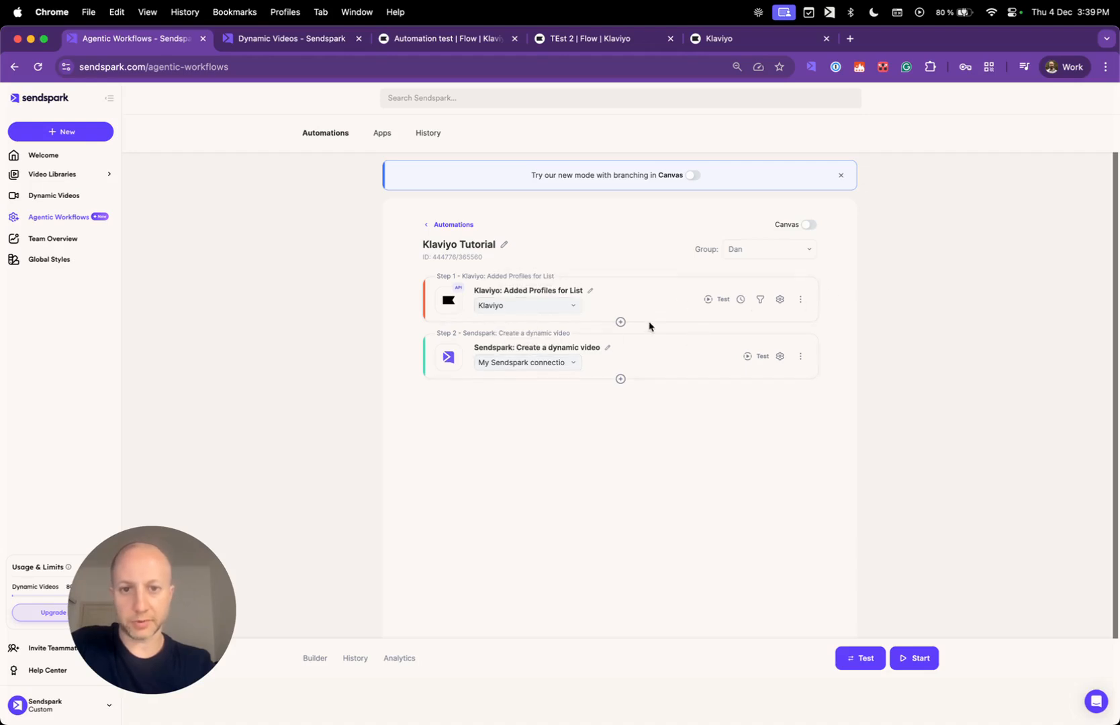
left_click(621, 327)
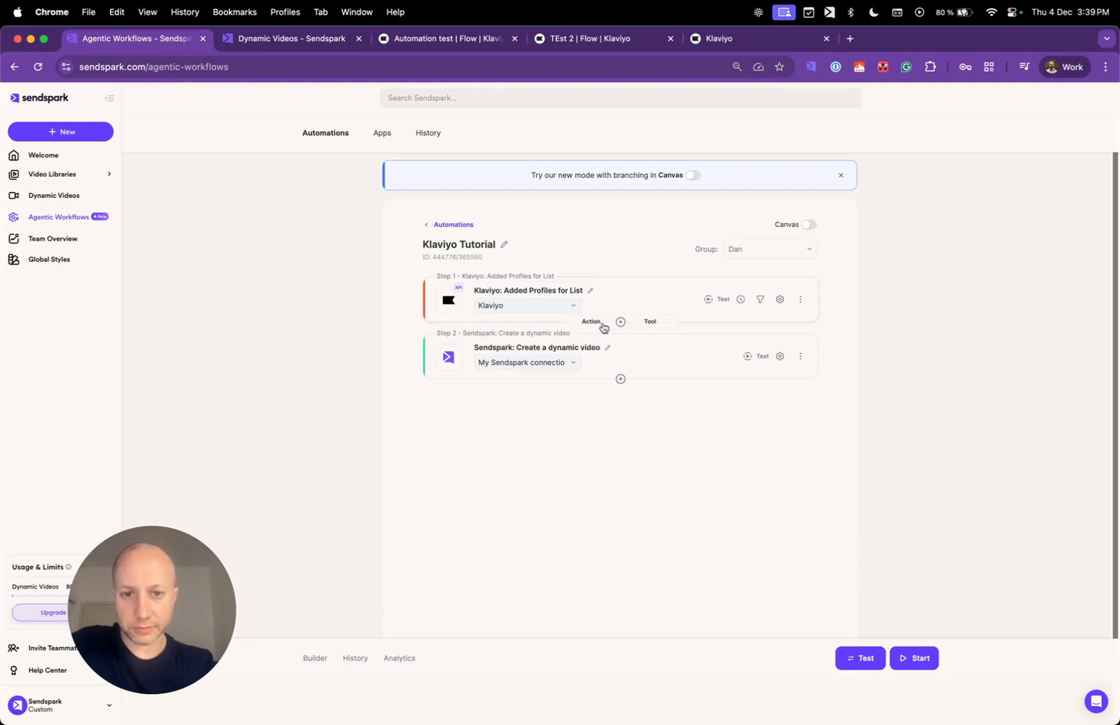
left_click(650, 321)
scroll(556, 408, "down", 3)
Choose the Data cropping tool for the step between trigger and video action.
scroll(557, 410, "down", 5)
left_click(537, 313)
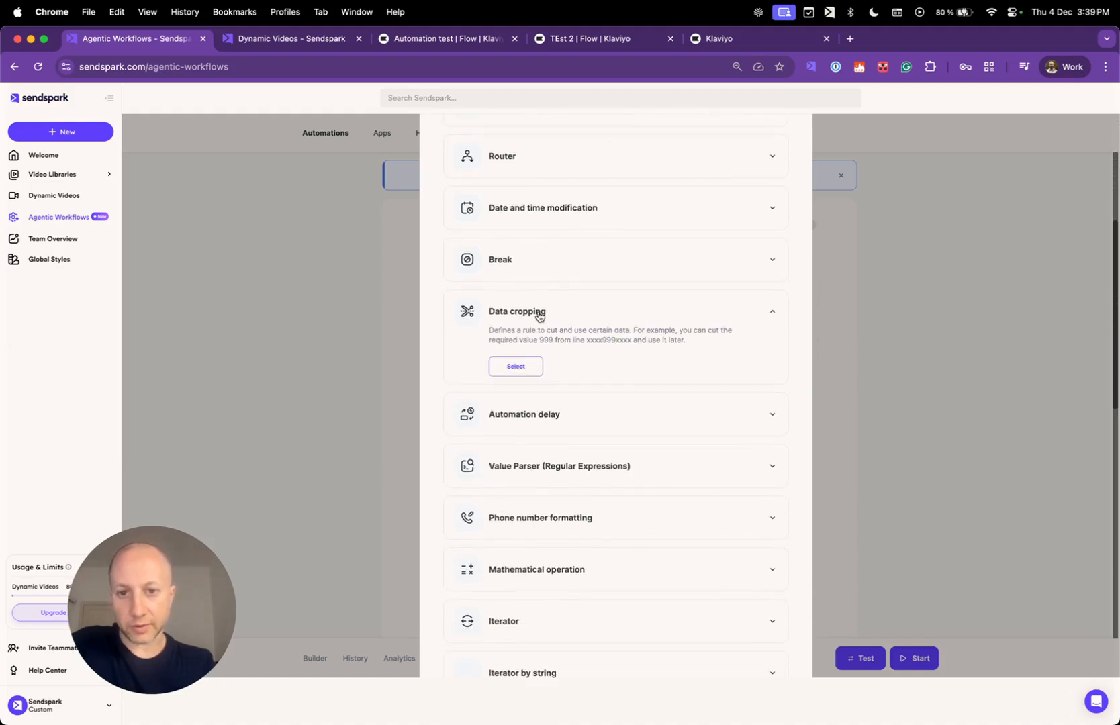
left_click(516, 366)
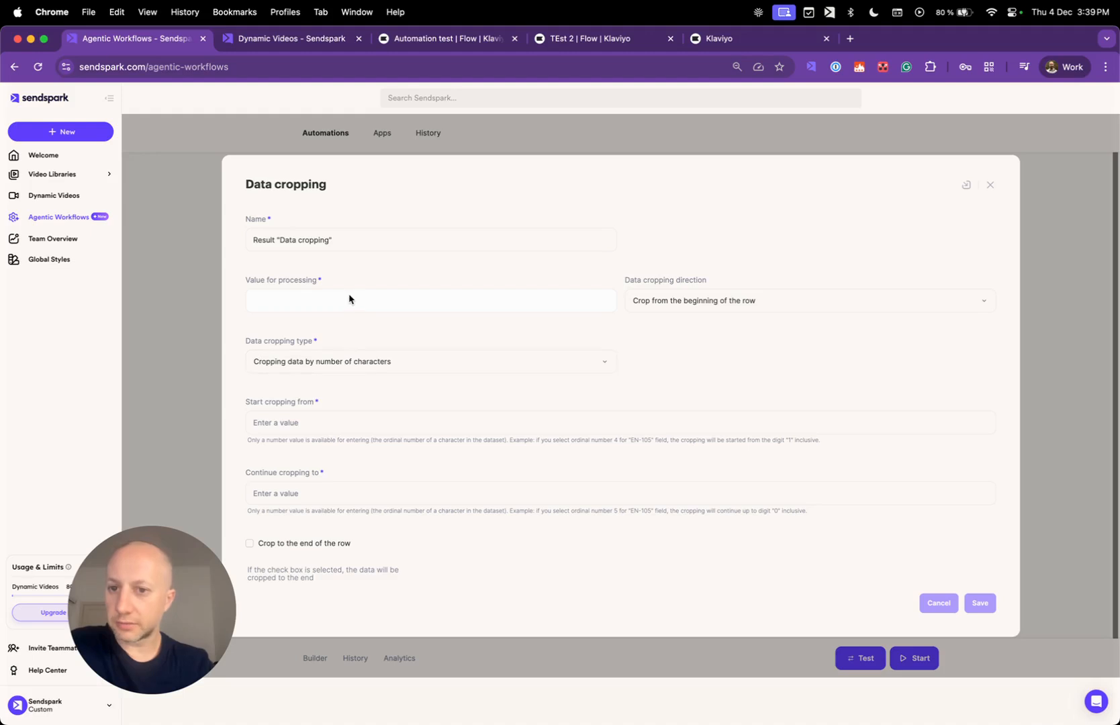
Set the Data cropping value for processing to the Klaviyo Email field.
left_click(311, 307)
left_click(342, 363)
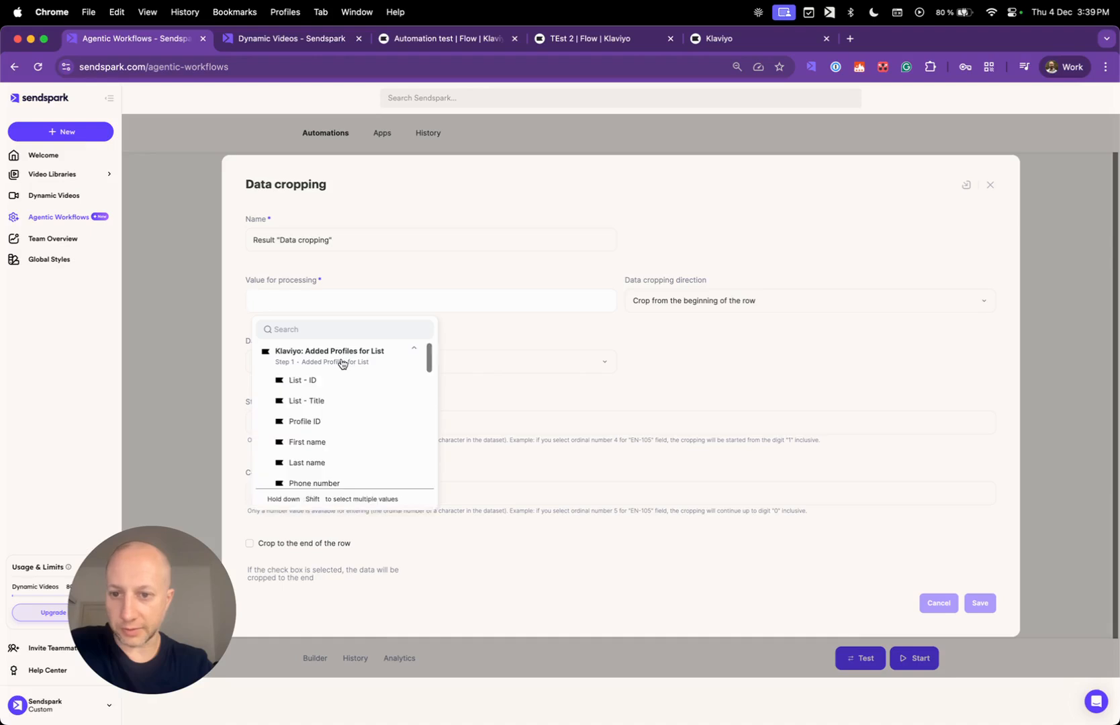
scroll(350, 442, "down", 3)
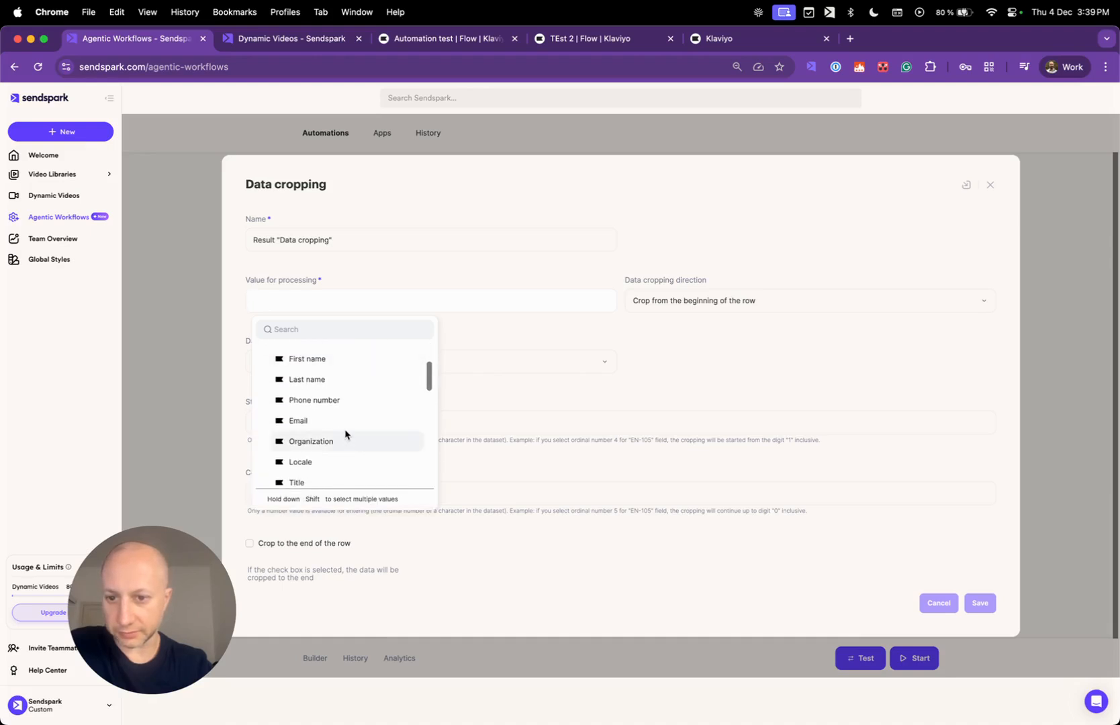
left_click(338, 421)
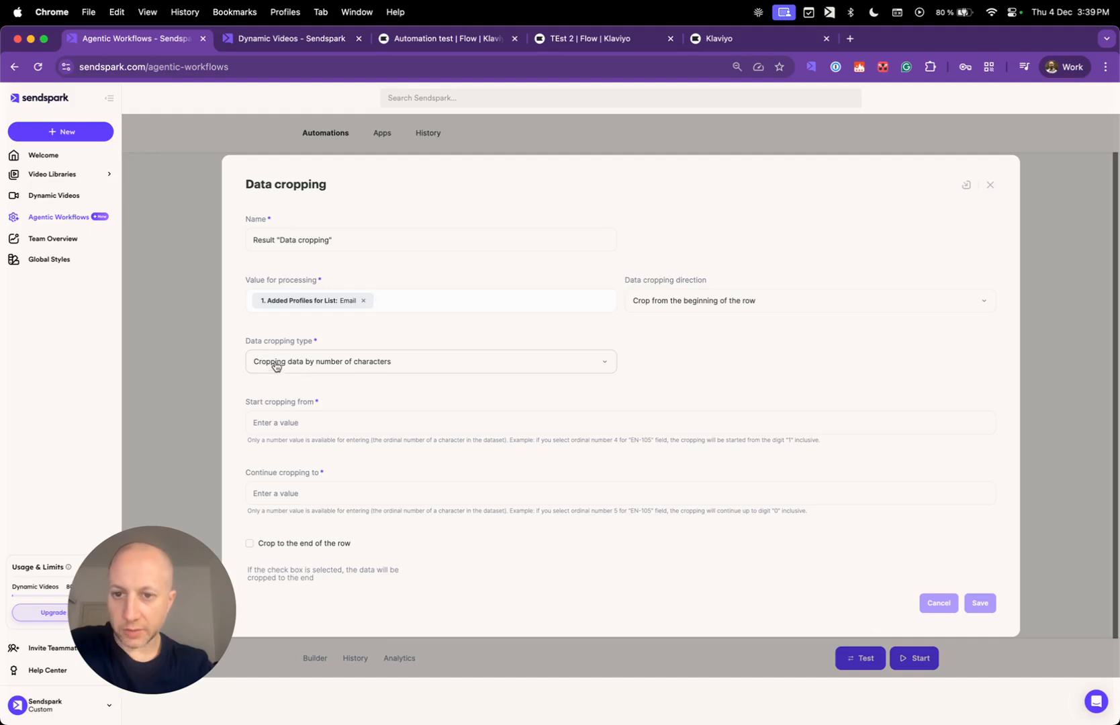
Crop by a specified character, starting at '@' and cropping to the end.
left_click(386, 365)
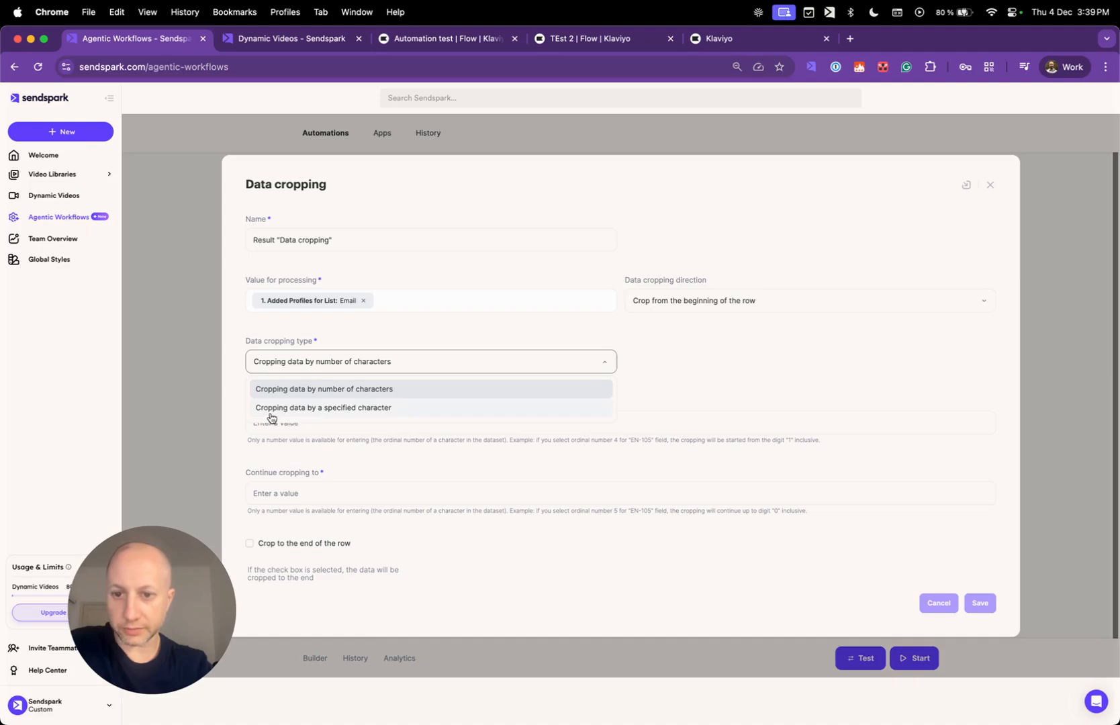
left_click(398, 412)
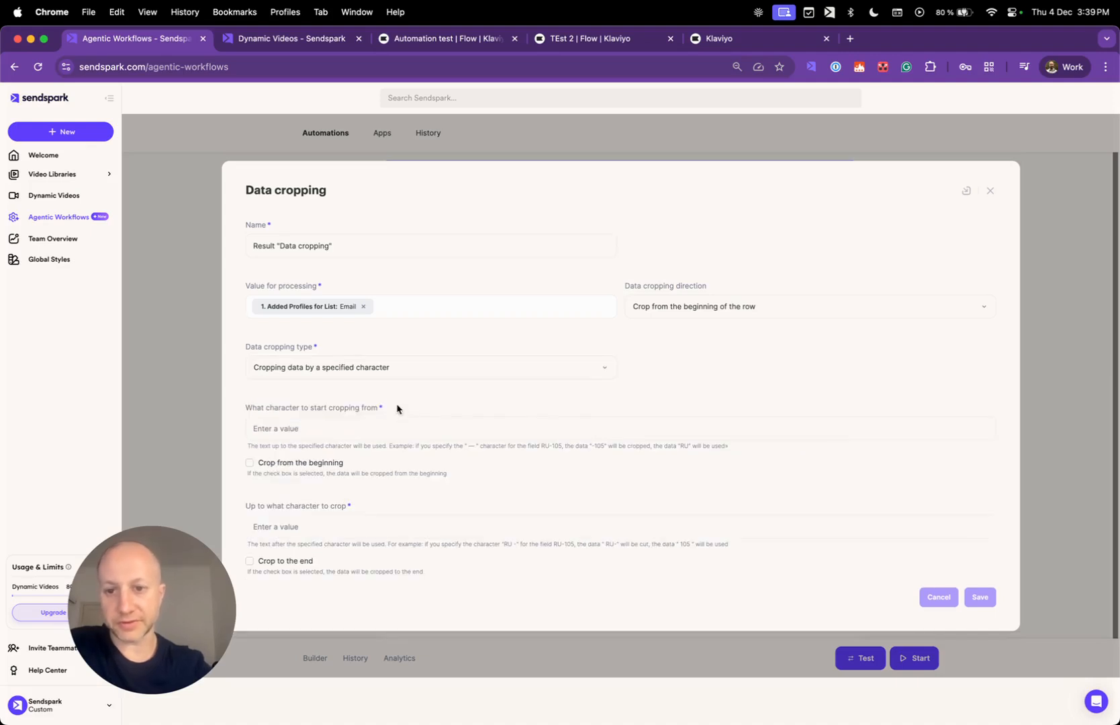
left_click(345, 423)
type("@")
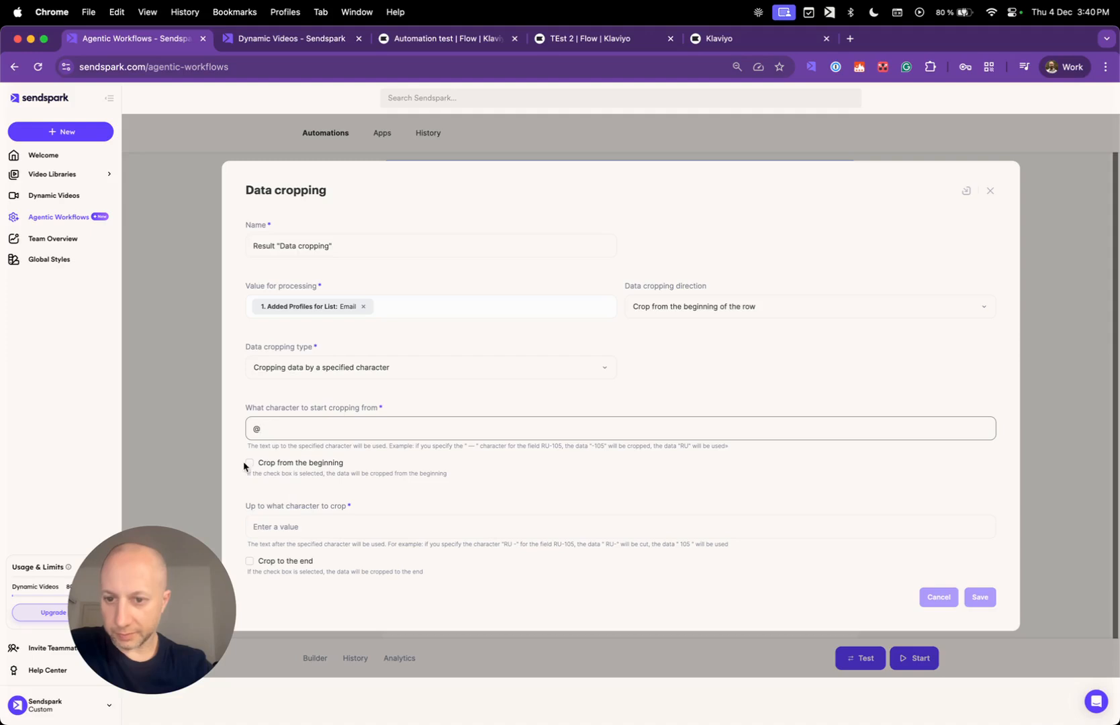
left_click(298, 465)
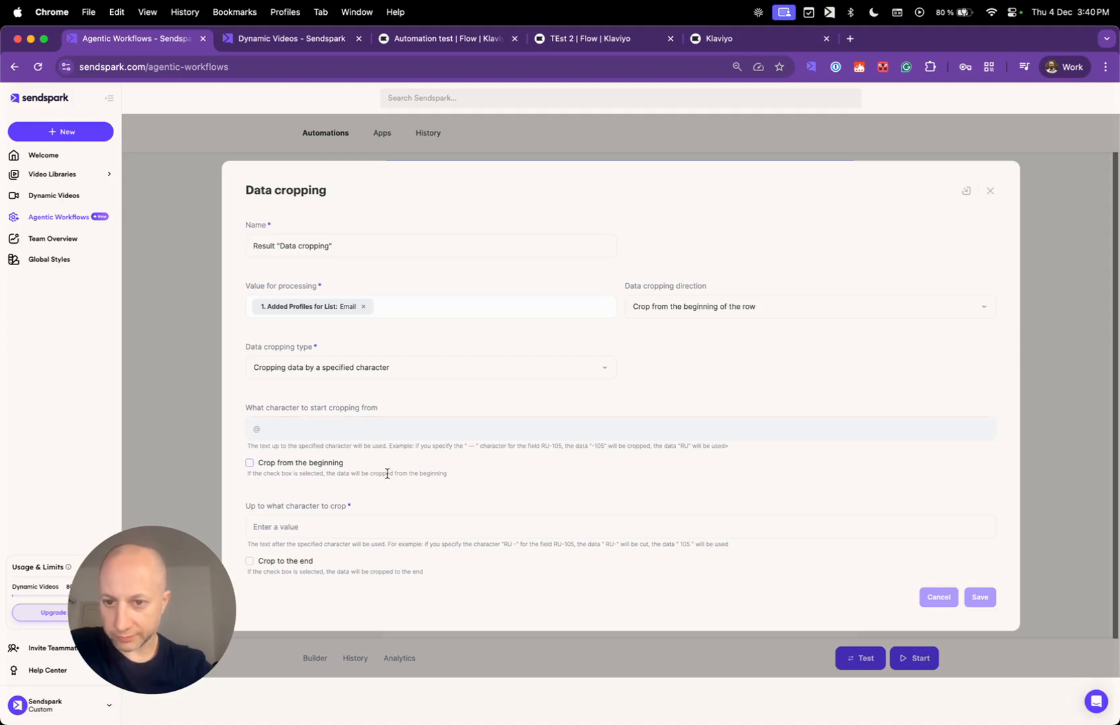
left_click(249, 466)
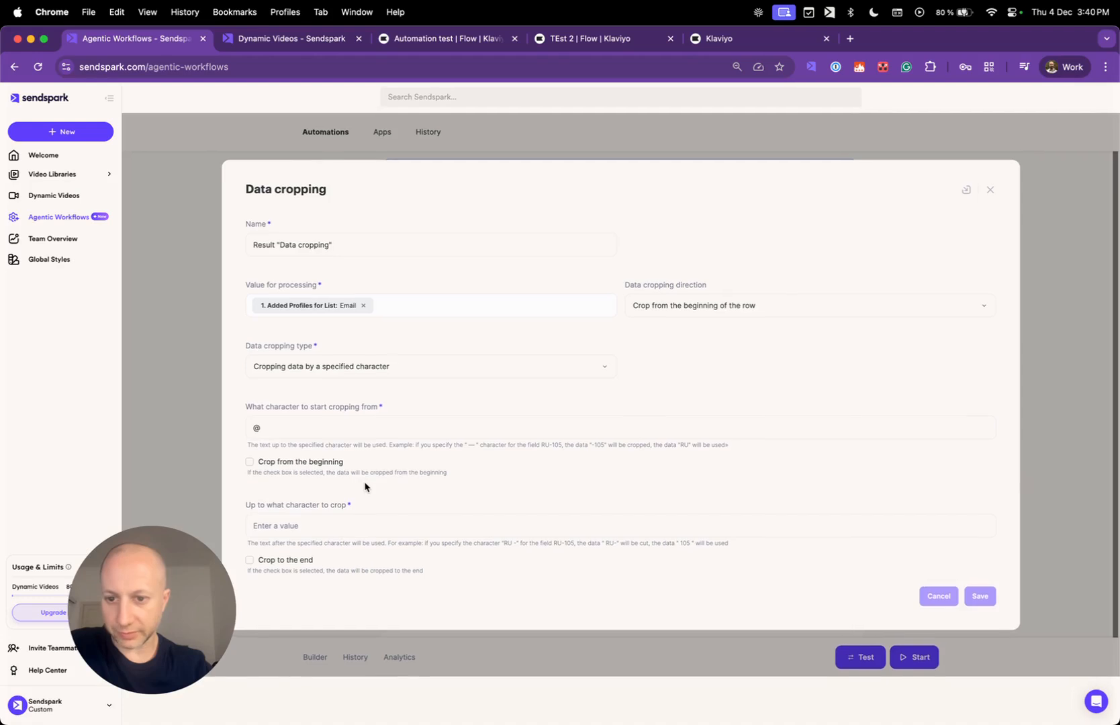
left_click(283, 566)
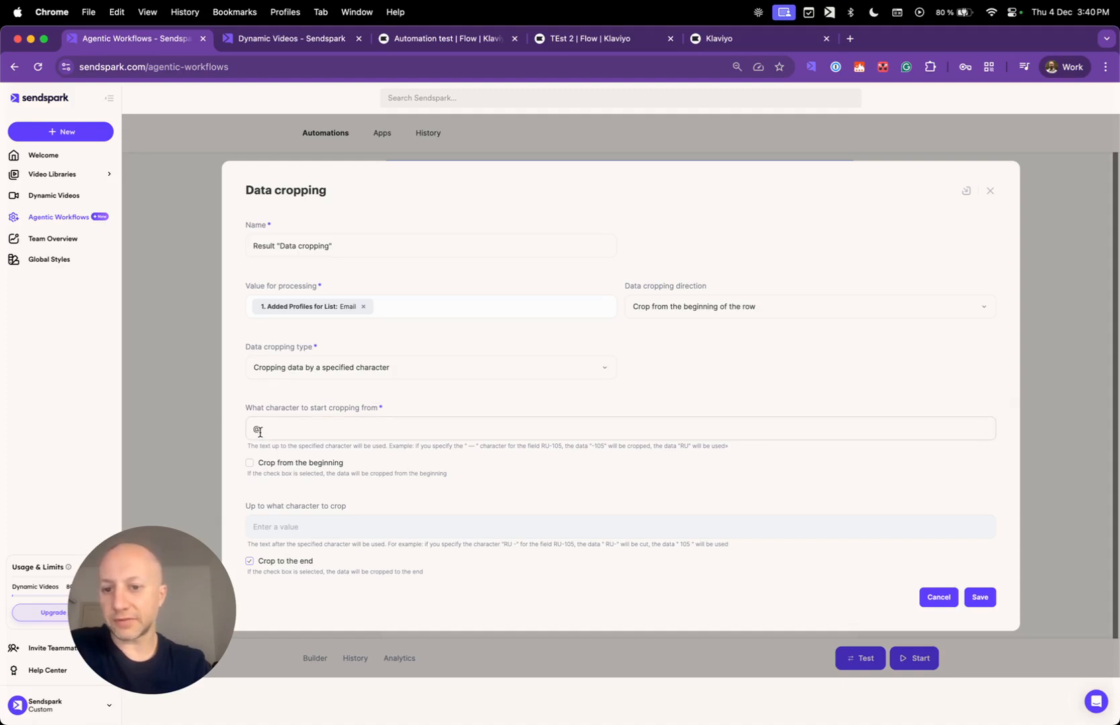
Enter a sample e-mail address as the test value and save the Data cropping step.
left_click(422, 307)
left_click(397, 65)
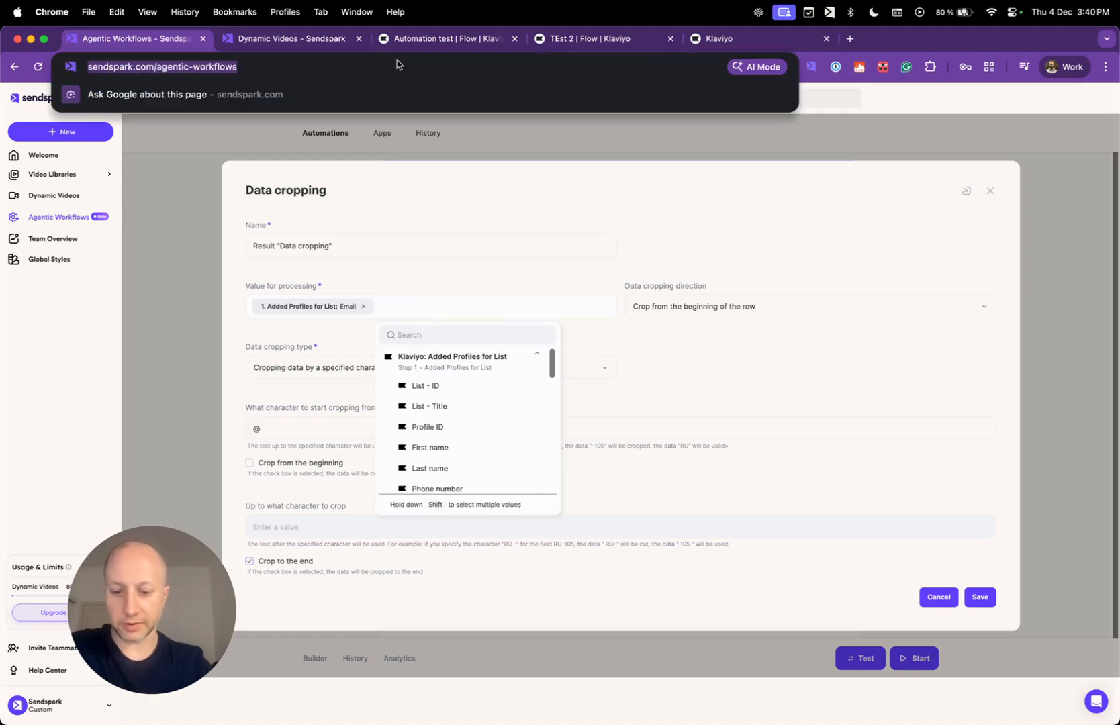
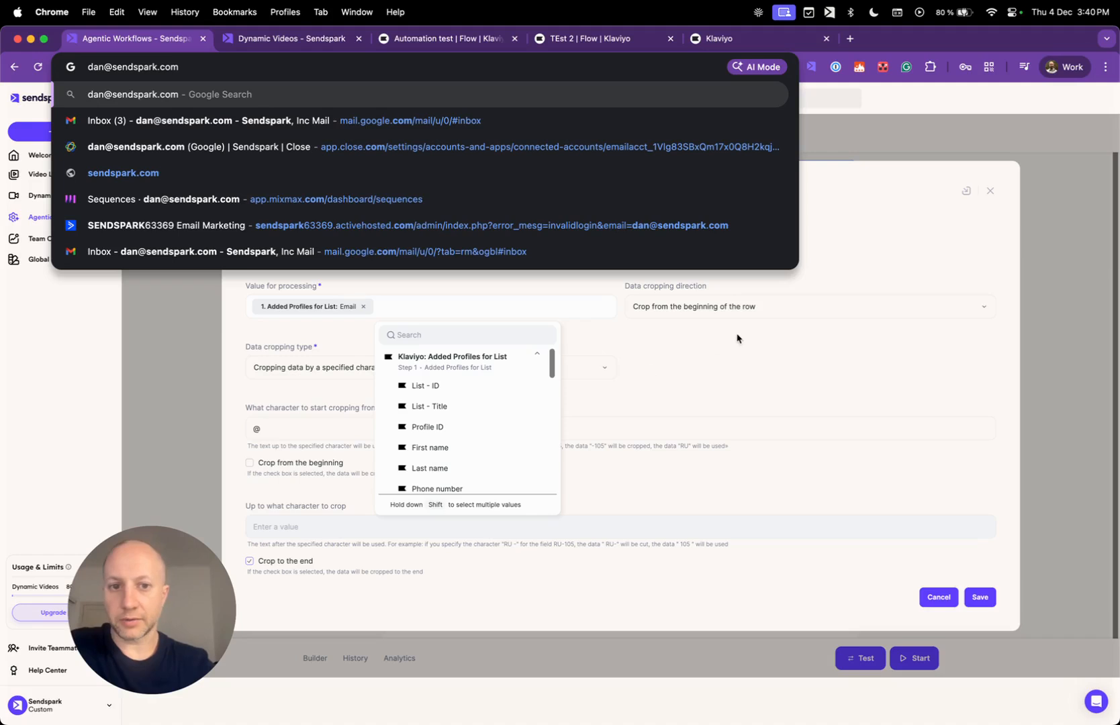
left_click(843, 257)
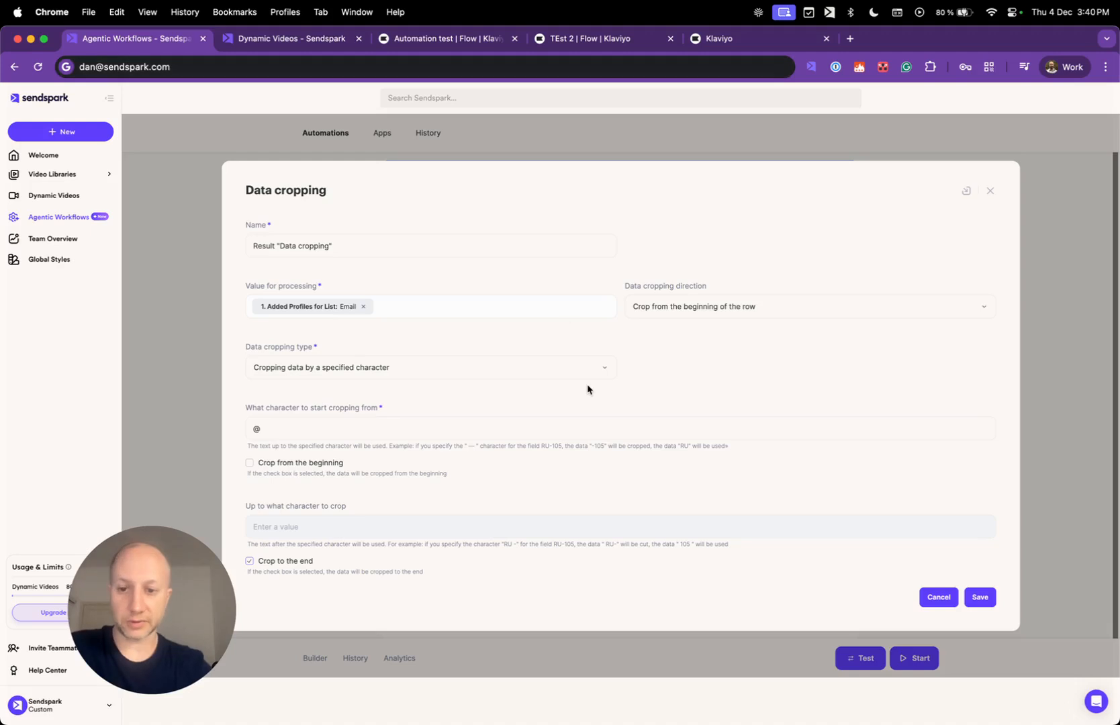
left_click(993, 597)
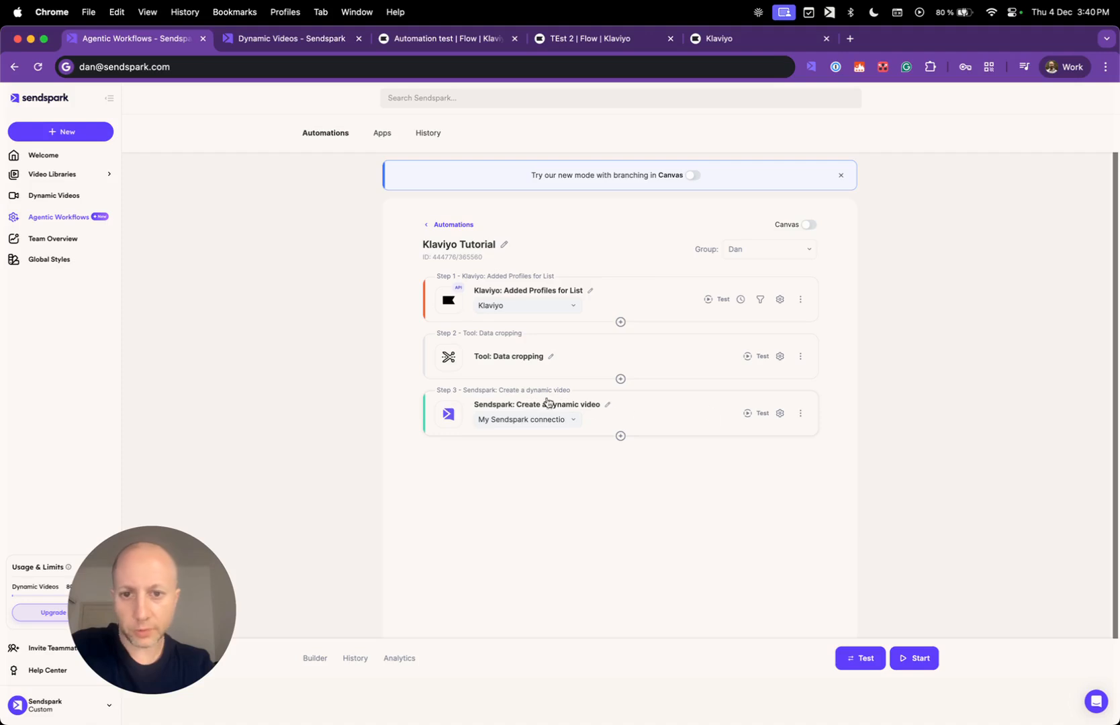
left_click(662, 422)
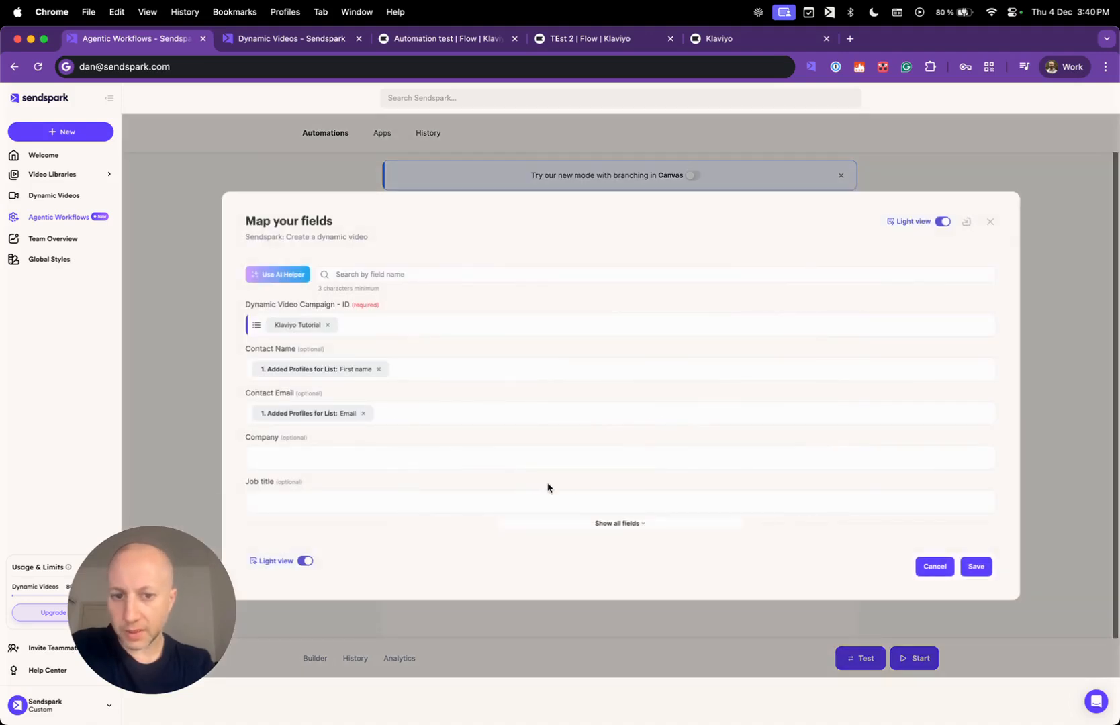
Fill the video's Background Url with the Data cropping Result and save the field mapping.
left_click(609, 523)
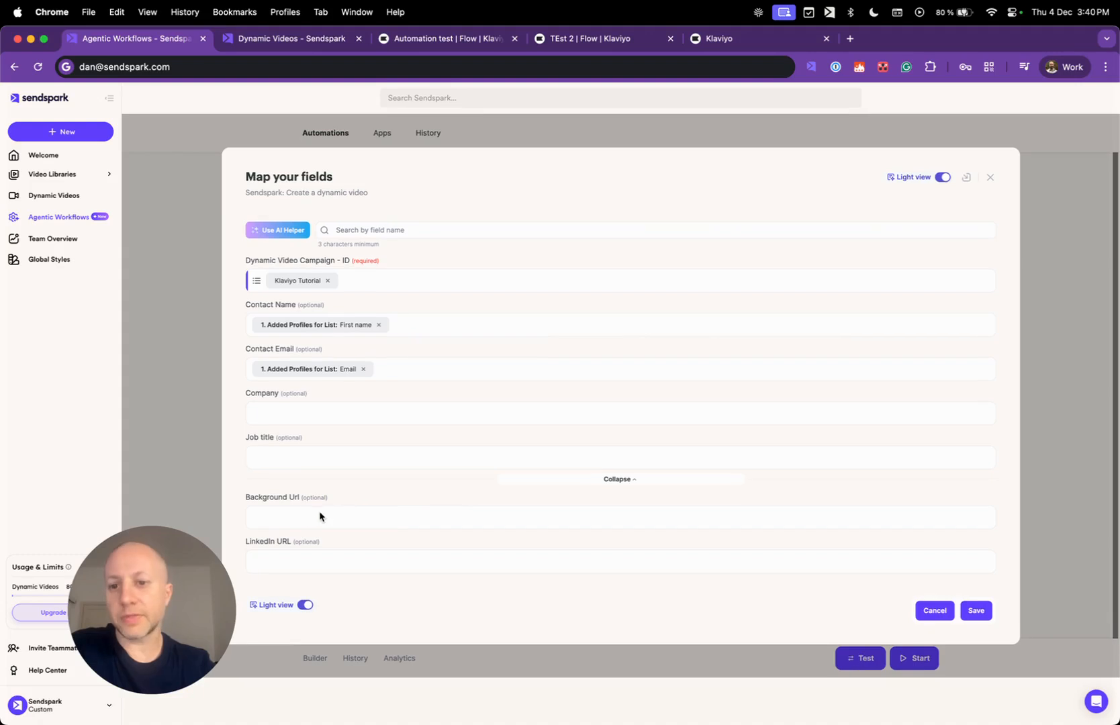
left_click(341, 522)
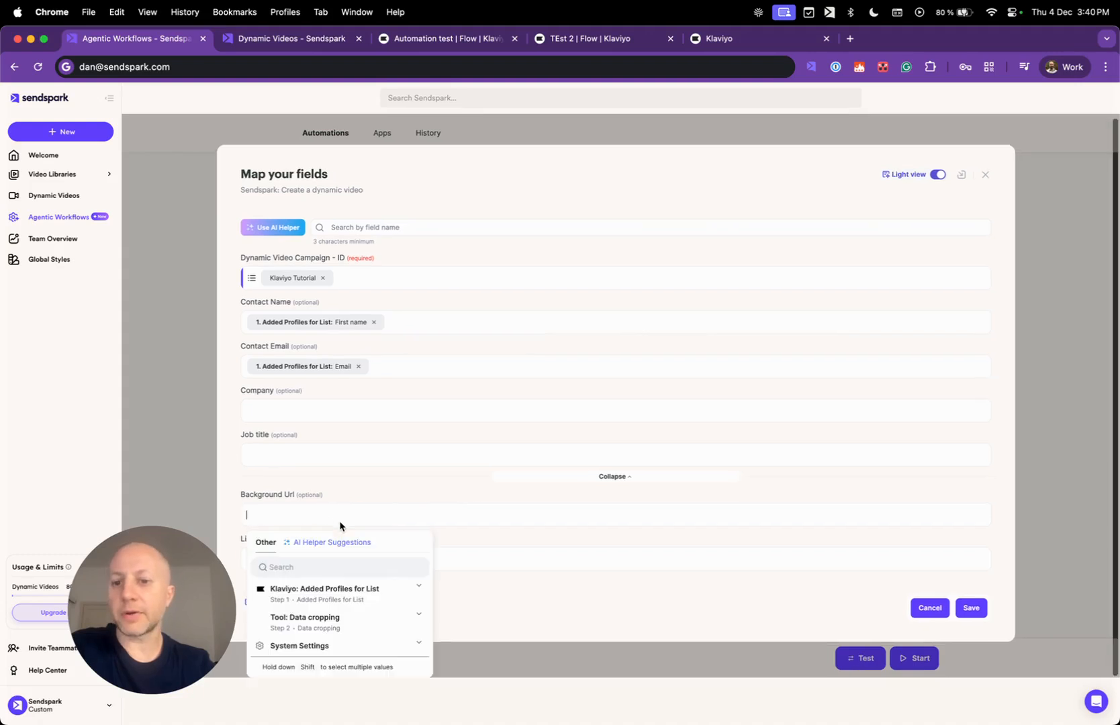
left_click(338, 626)
scroll(382, 609, "down", 3)
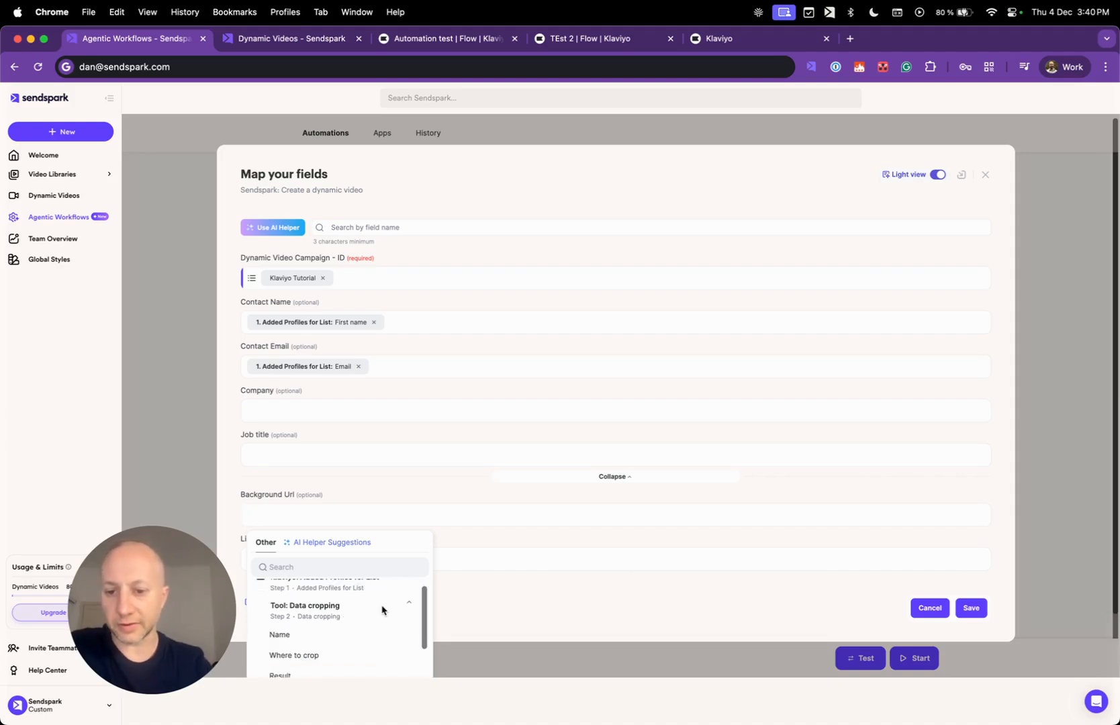
scroll(382, 609, "down", 3)
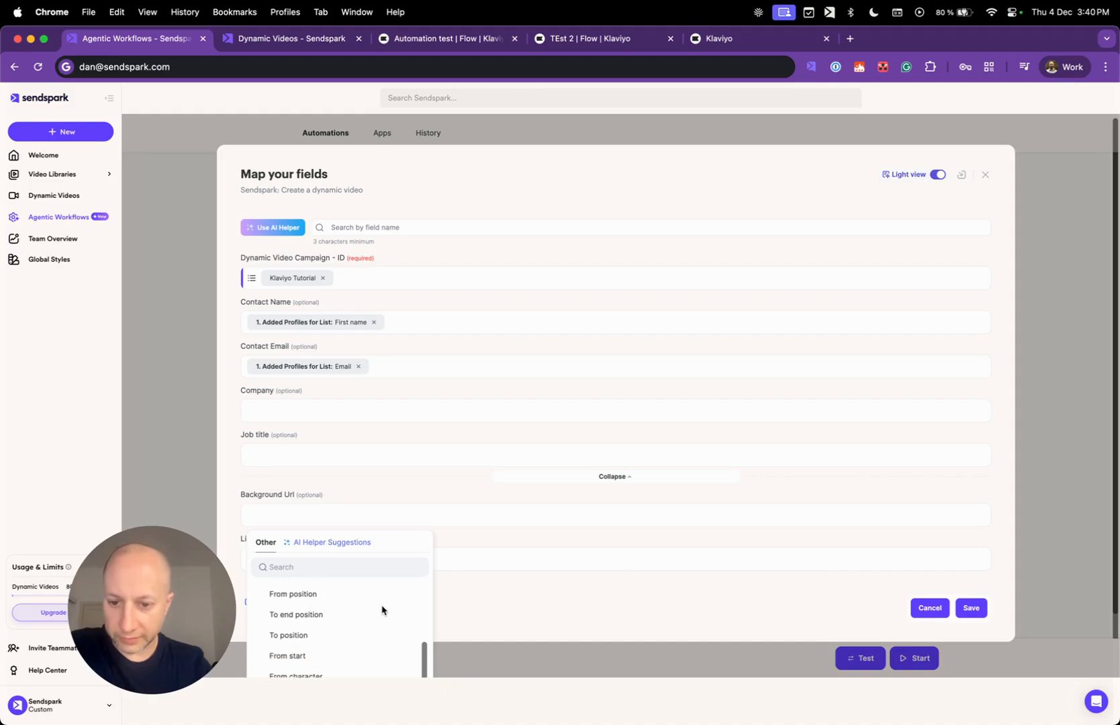
scroll(382, 610, "down", 5)
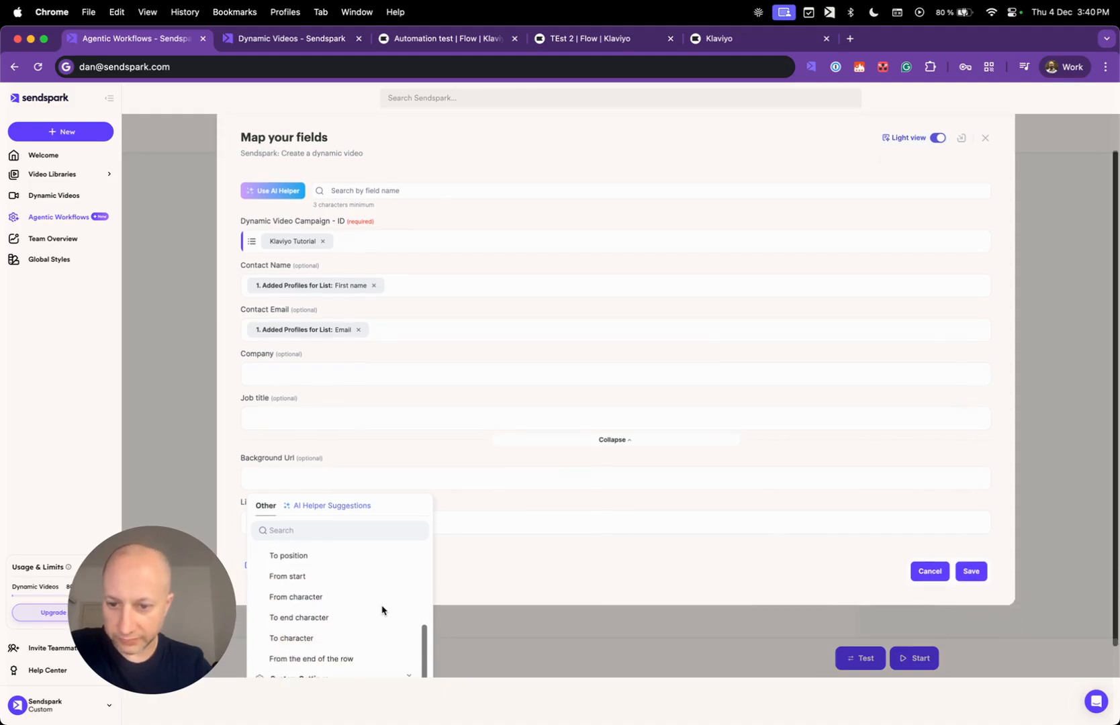
scroll(362, 575, "up", 5)
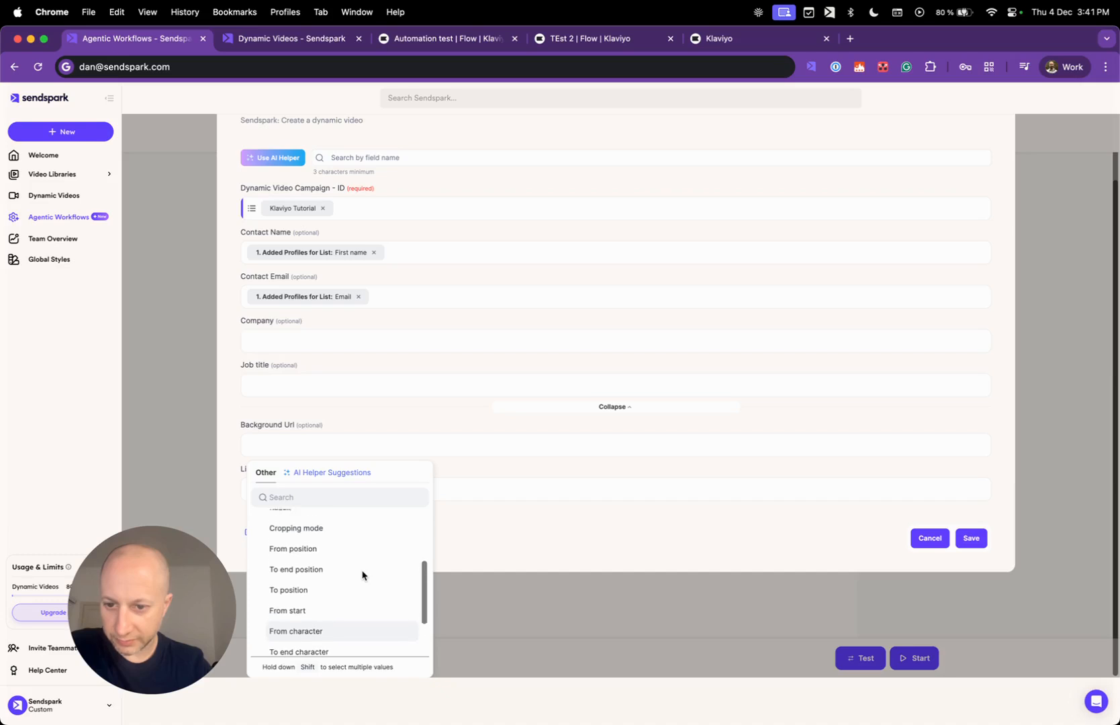
left_click(300, 552)
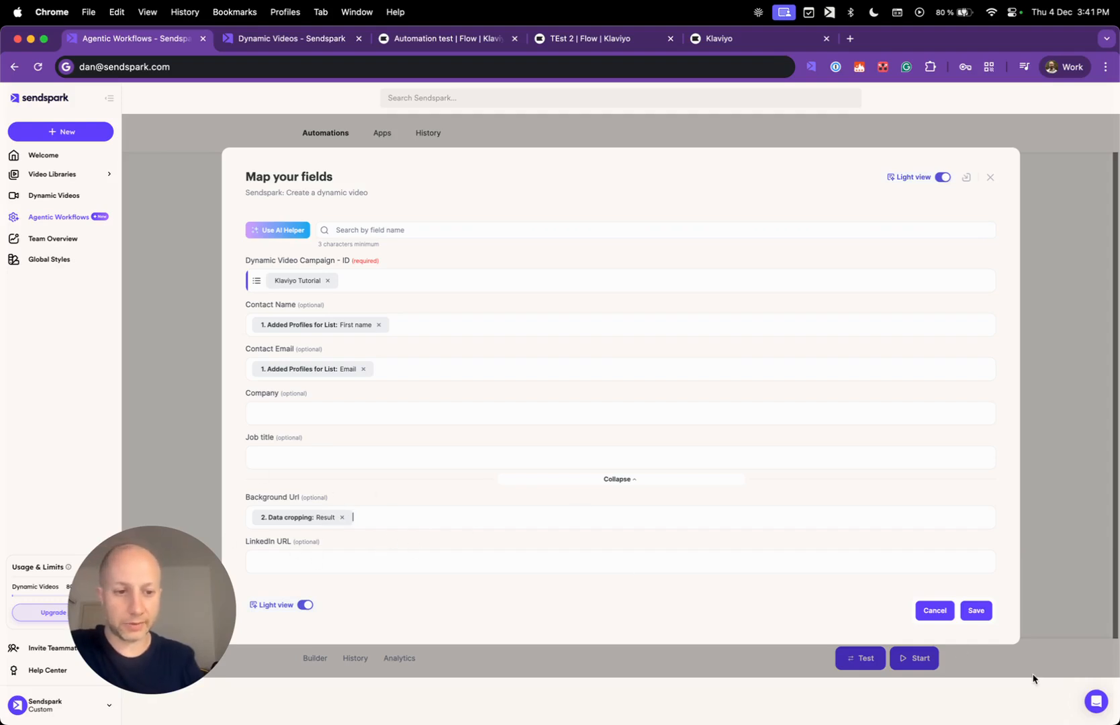
left_click(982, 610)
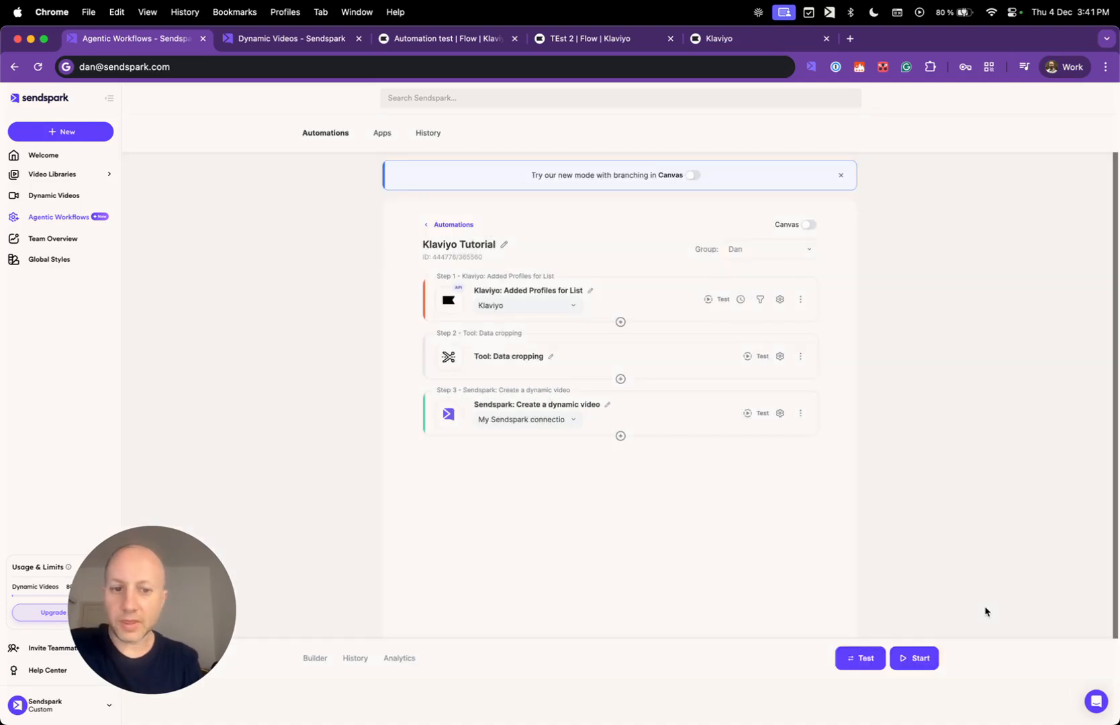
Start the Klaviyo Tutorial automation, check its results, and return to the automations overview.
left_click(919, 658)
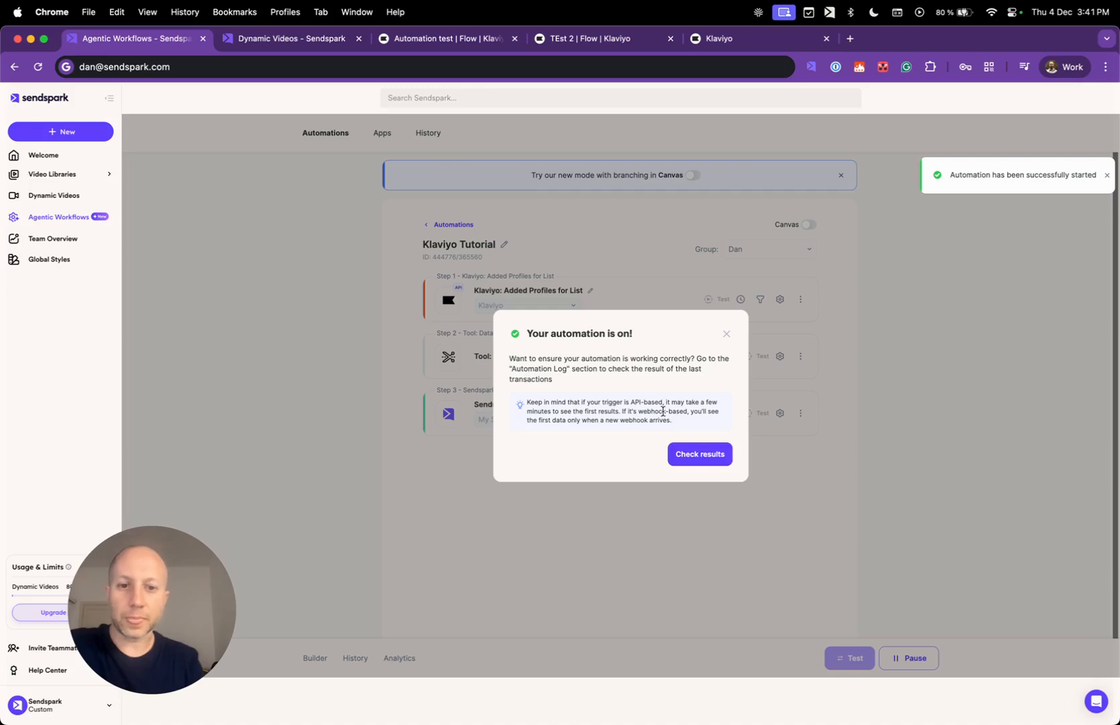
left_click(695, 454)
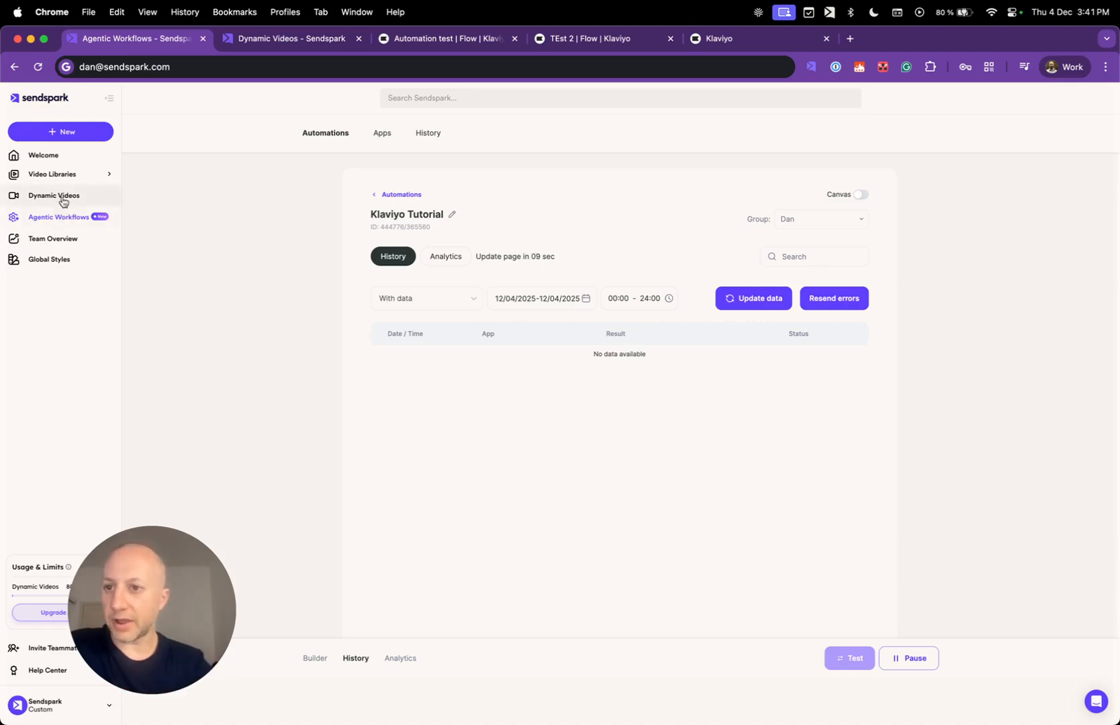
left_click(332, 135)
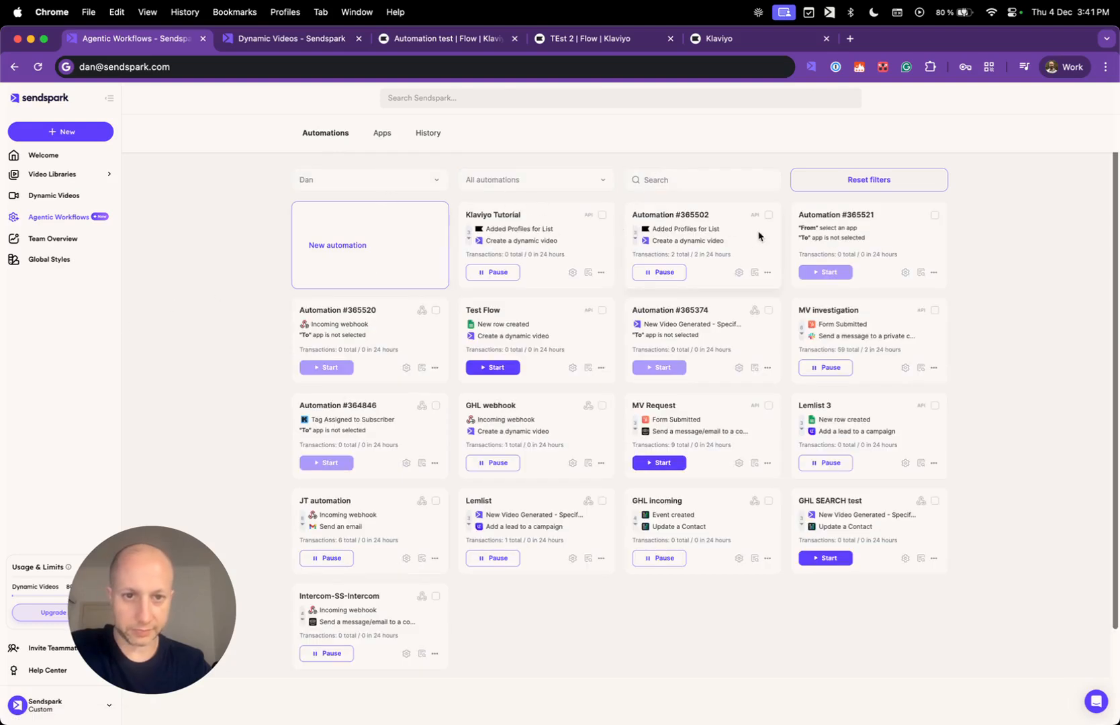
Review the 5:09 PM run steps in Automation #365502's history, then go to the Dynamic Videos page.
left_click(738, 239)
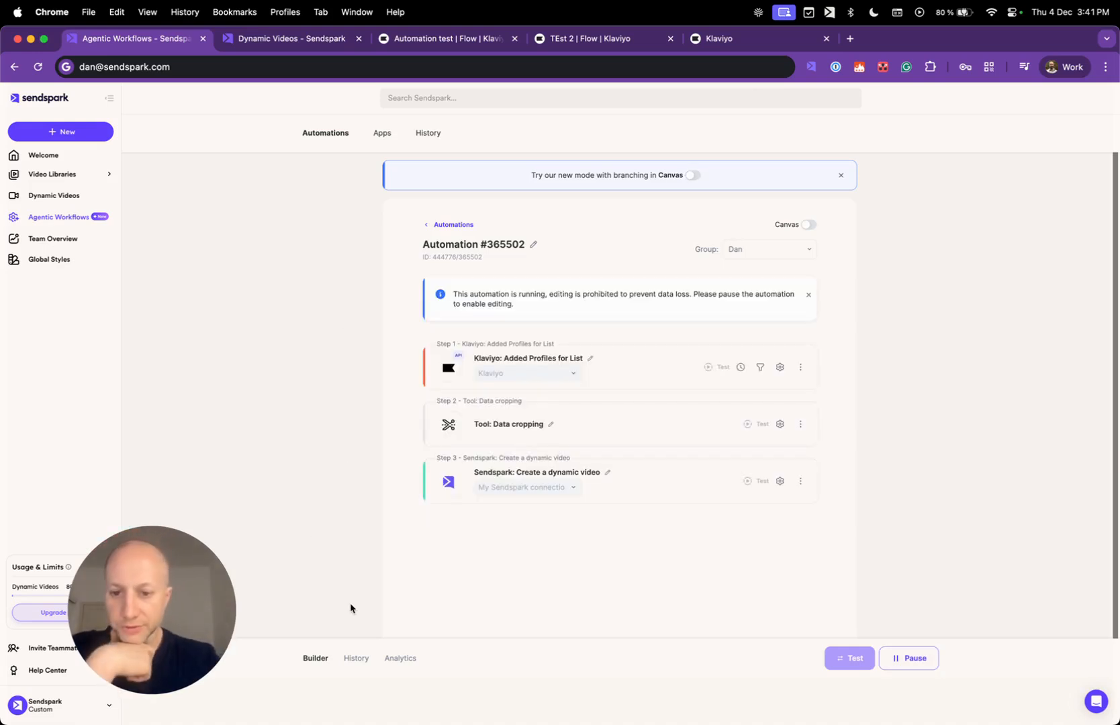
left_click(357, 659)
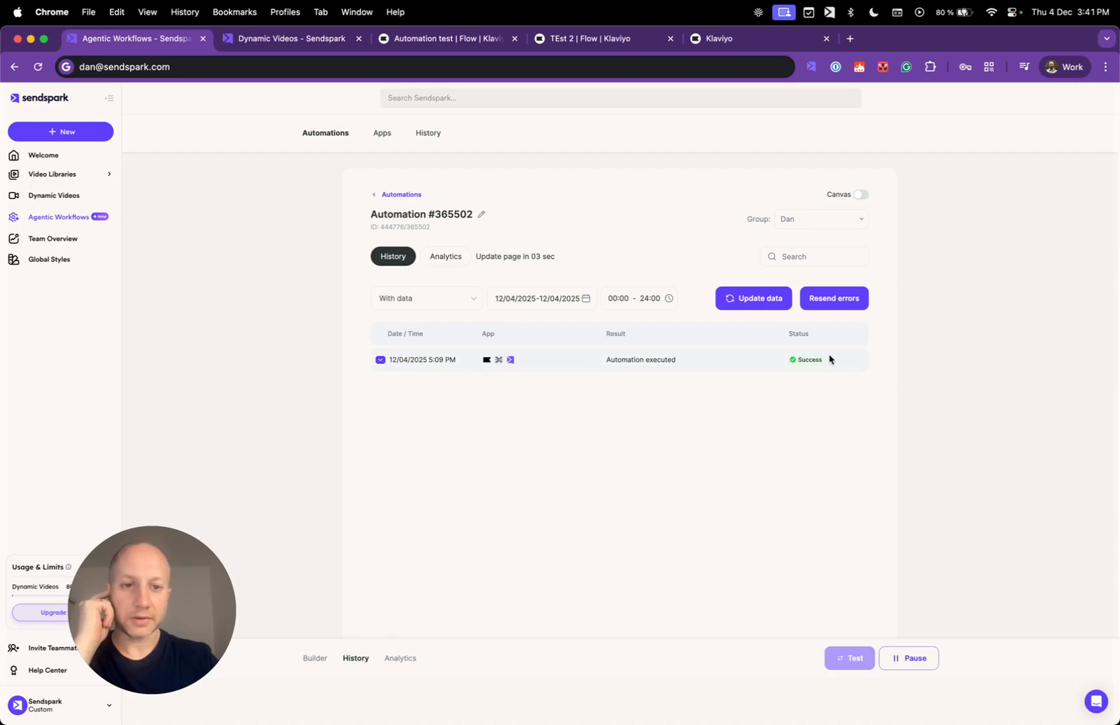
left_click(380, 361)
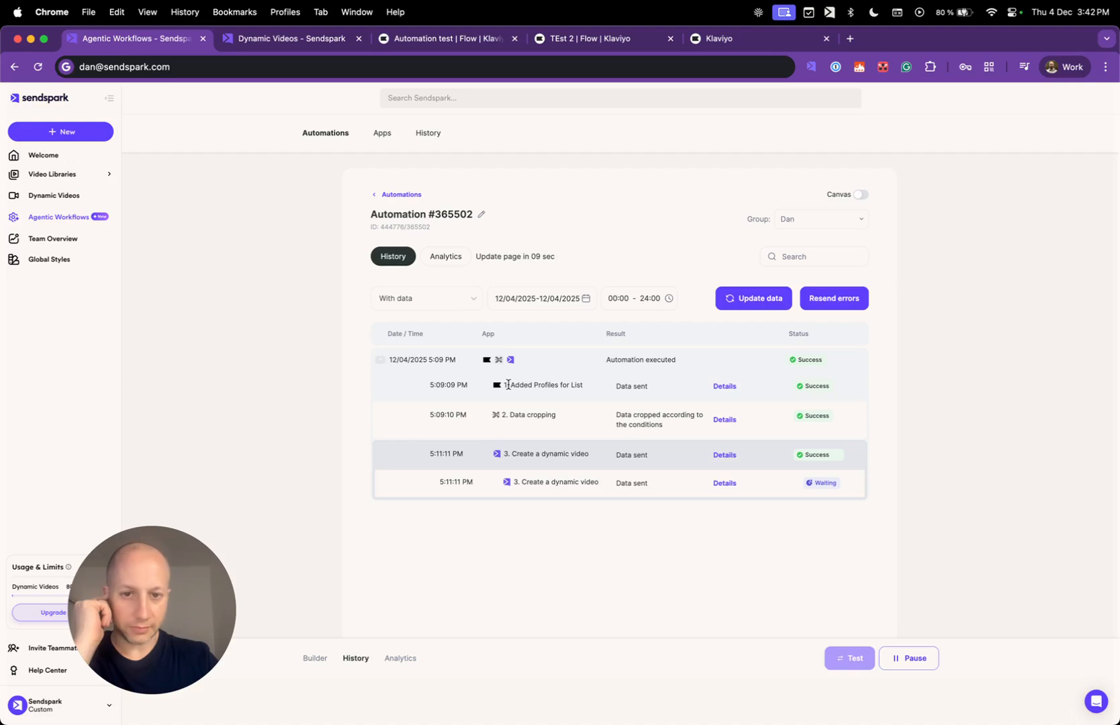
left_click_drag(509, 385, 594, 386)
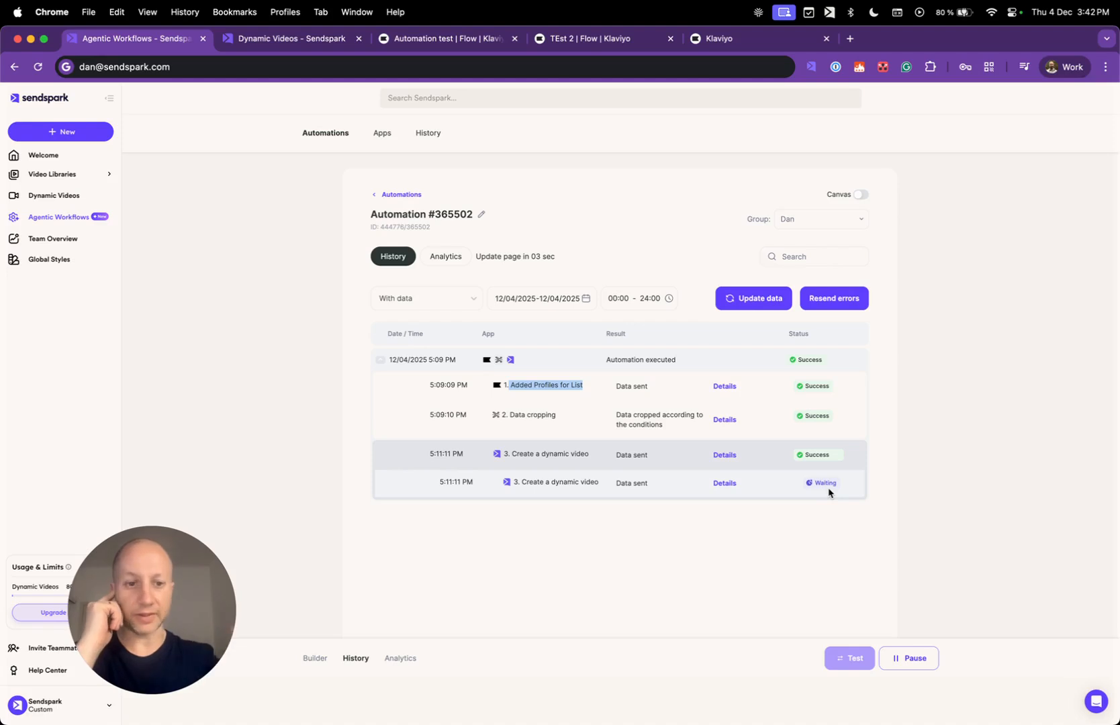
left_click(308, 43)
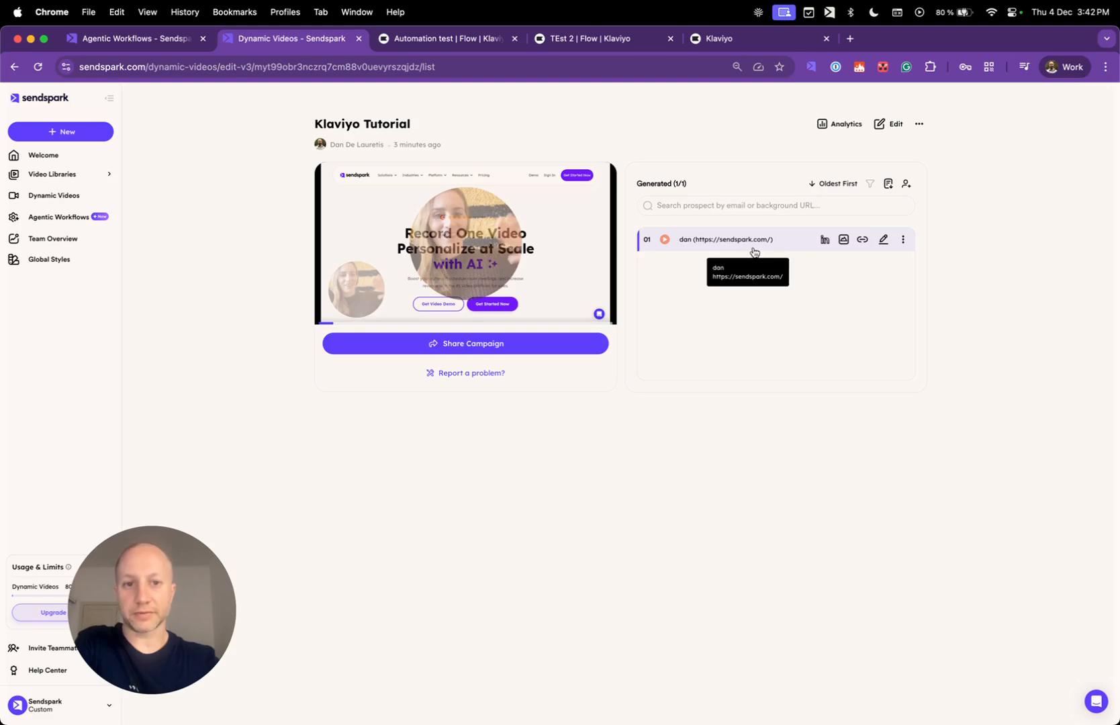
Glance at the Klaviyo Automation video campaign, then open the Added Profiles run's received Klaviyo data.
left_click(68, 193)
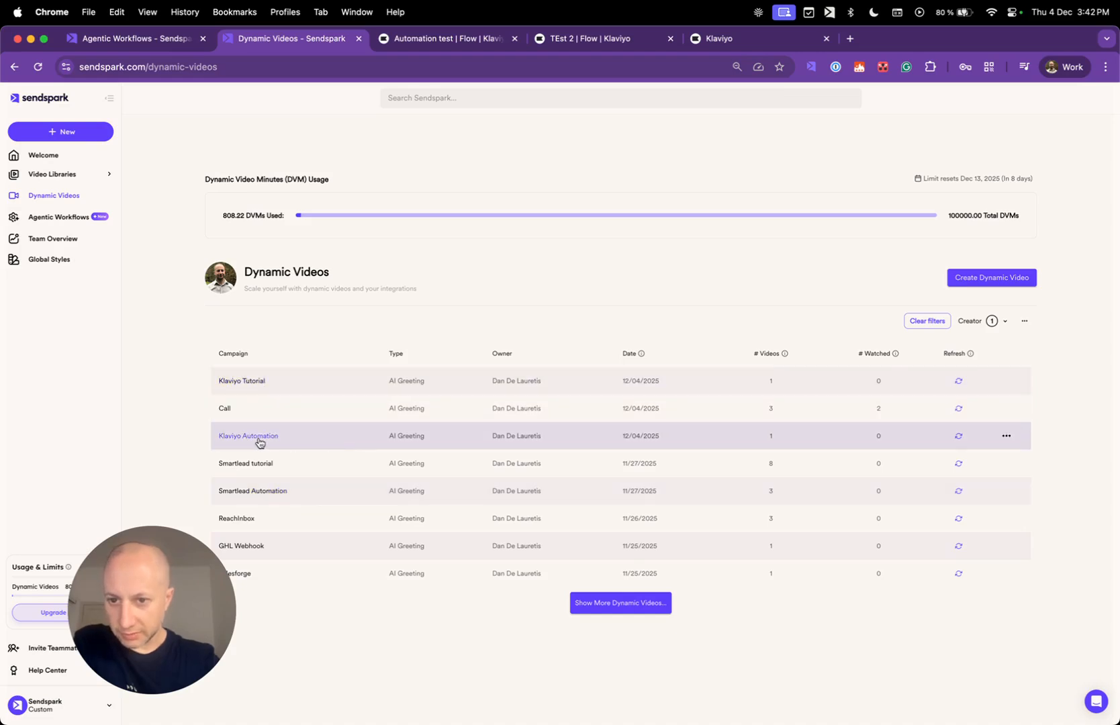
left_click(260, 443)
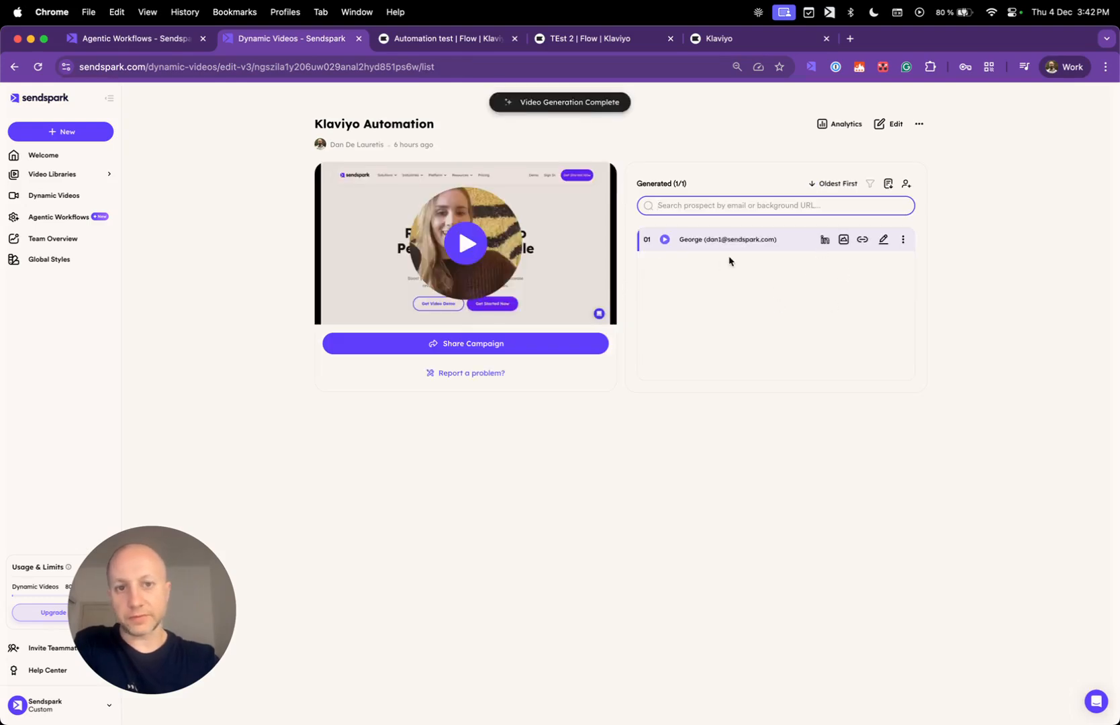
left_click(143, 39)
left_click(243, 202)
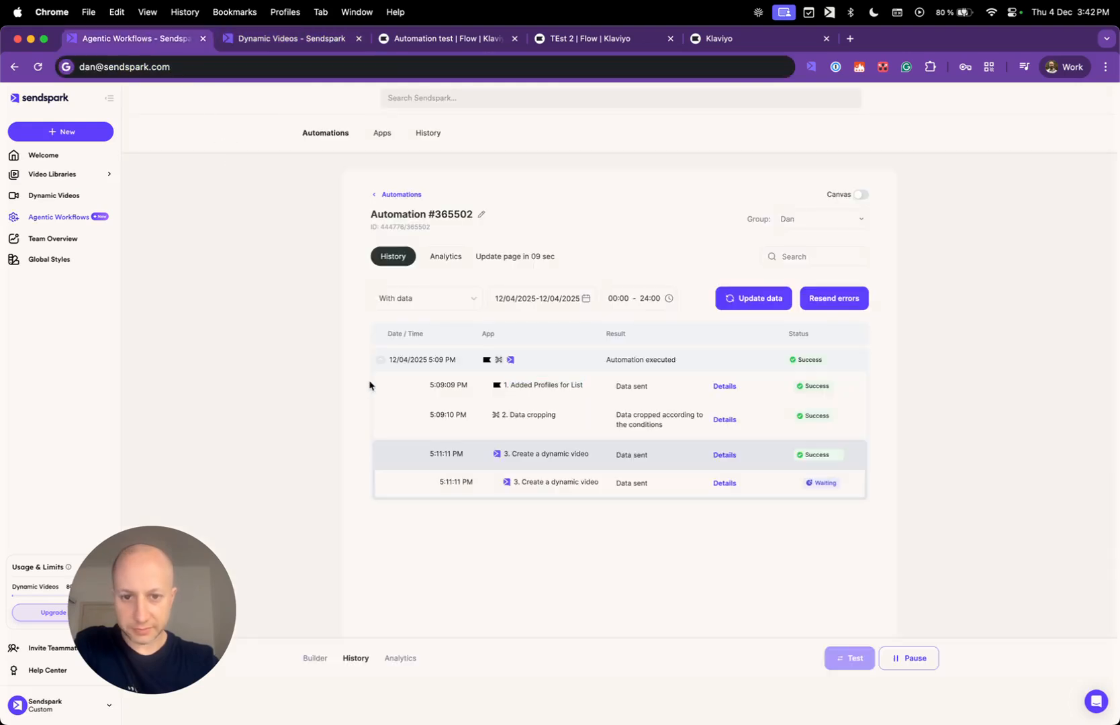
left_click(725, 387)
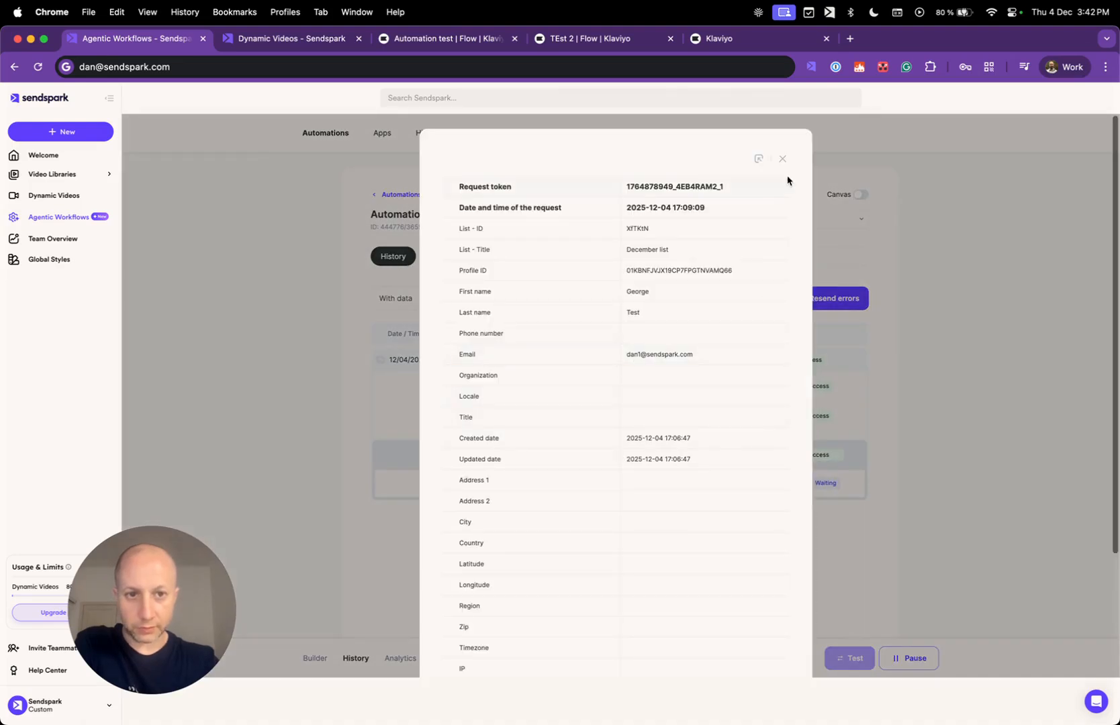
Inspect the request details of the Create a dynamic video run step.
left_click(782, 158)
left_click(725, 455)
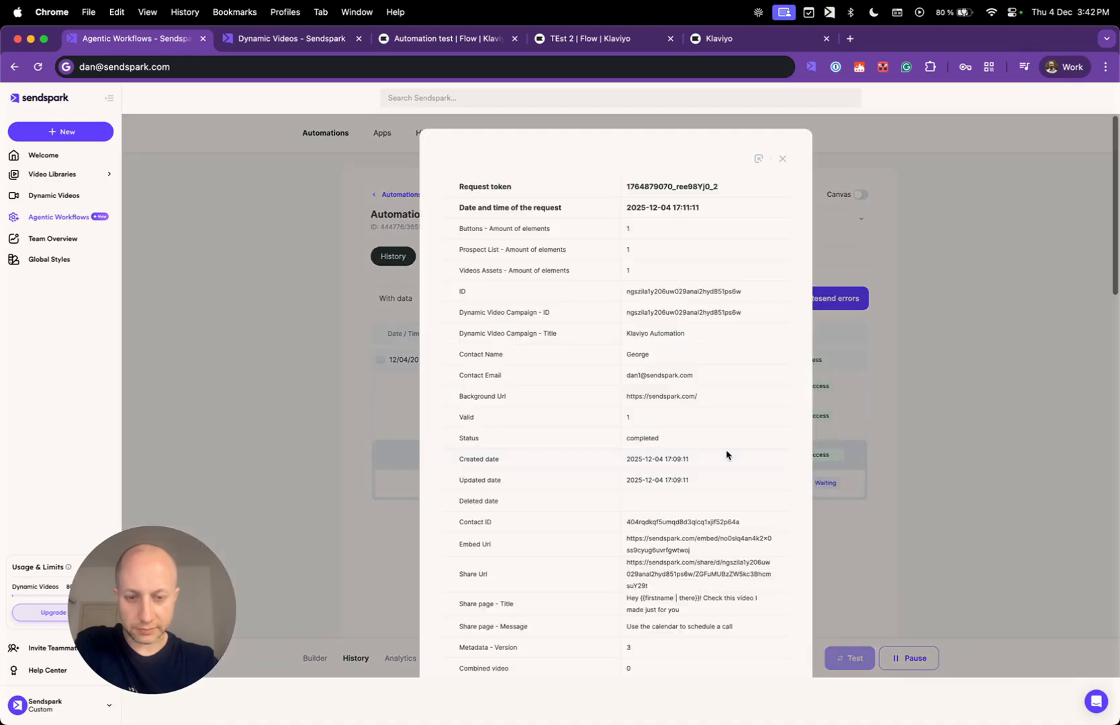
scroll(699, 365, "down", 12)
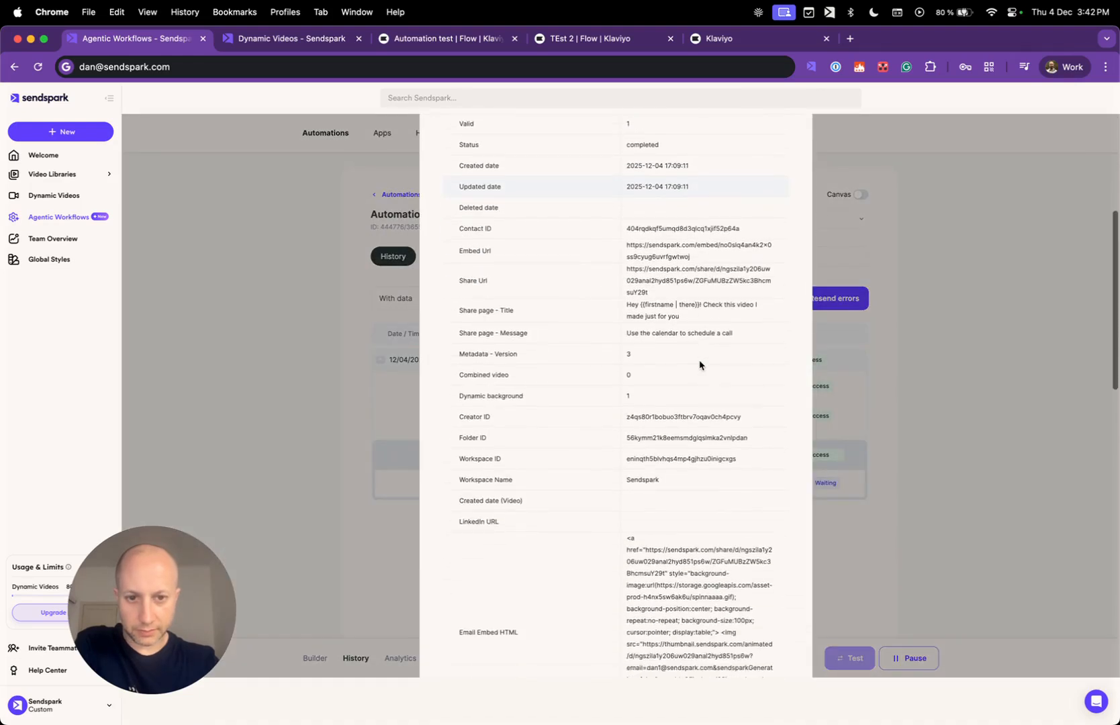
scroll(700, 364, "down", 5)
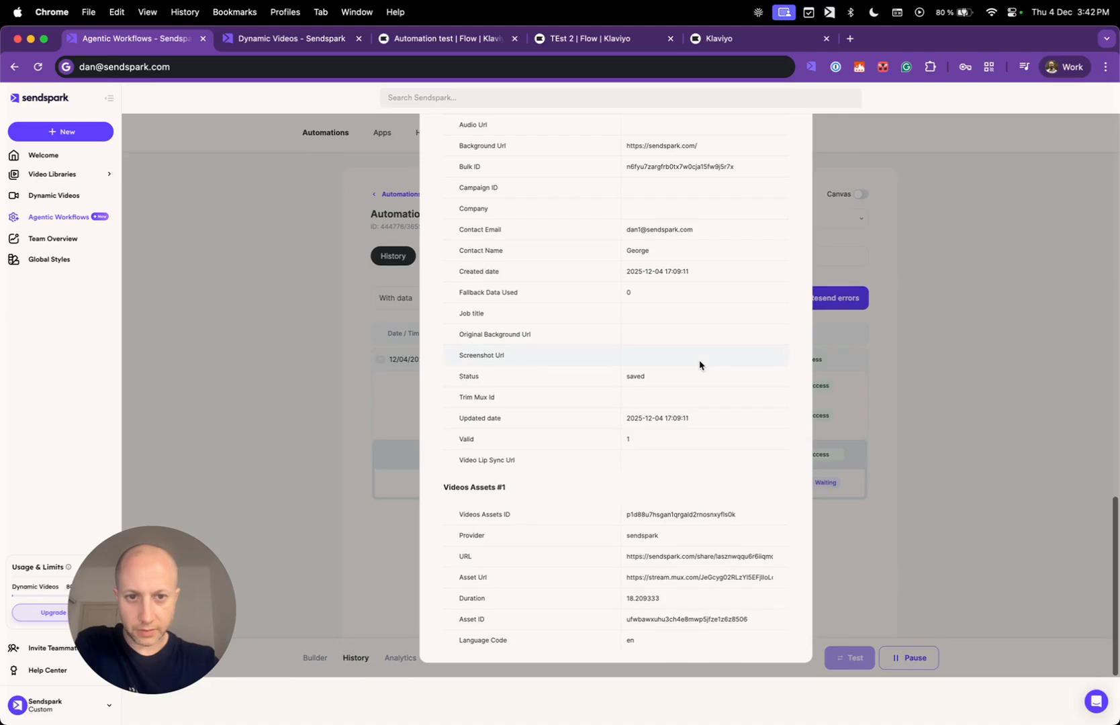
scroll(712, 360, "up", 10)
scroll(707, 373, "down", 8)
scroll(707, 373, "down", 4)
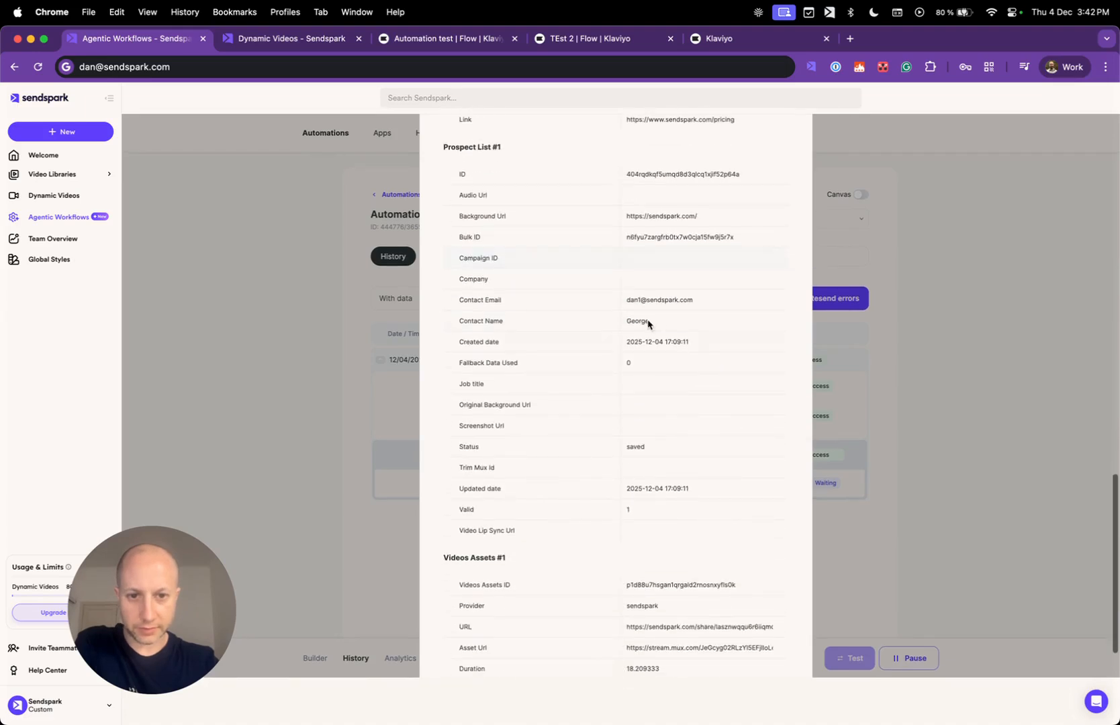
left_click_drag(631, 321, 649, 321)
scroll(689, 357, "down", 2)
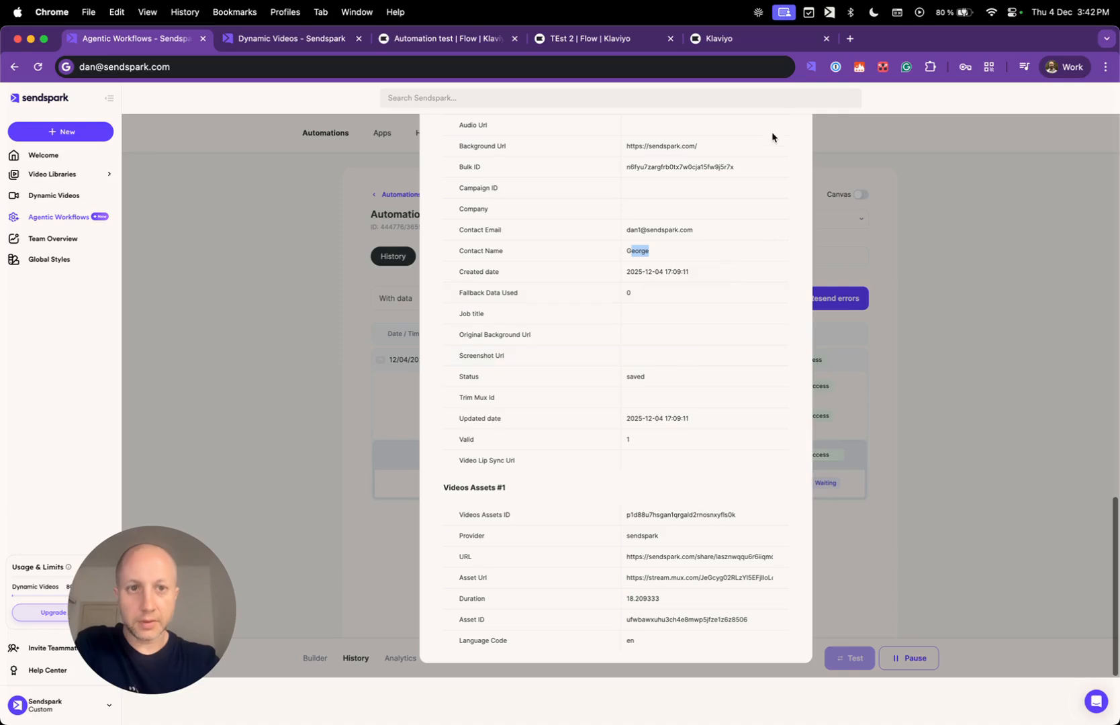
Look at the Klaviyo Automation campaign page, then the Klaviyo Automation test flow.
left_click(294, 39)
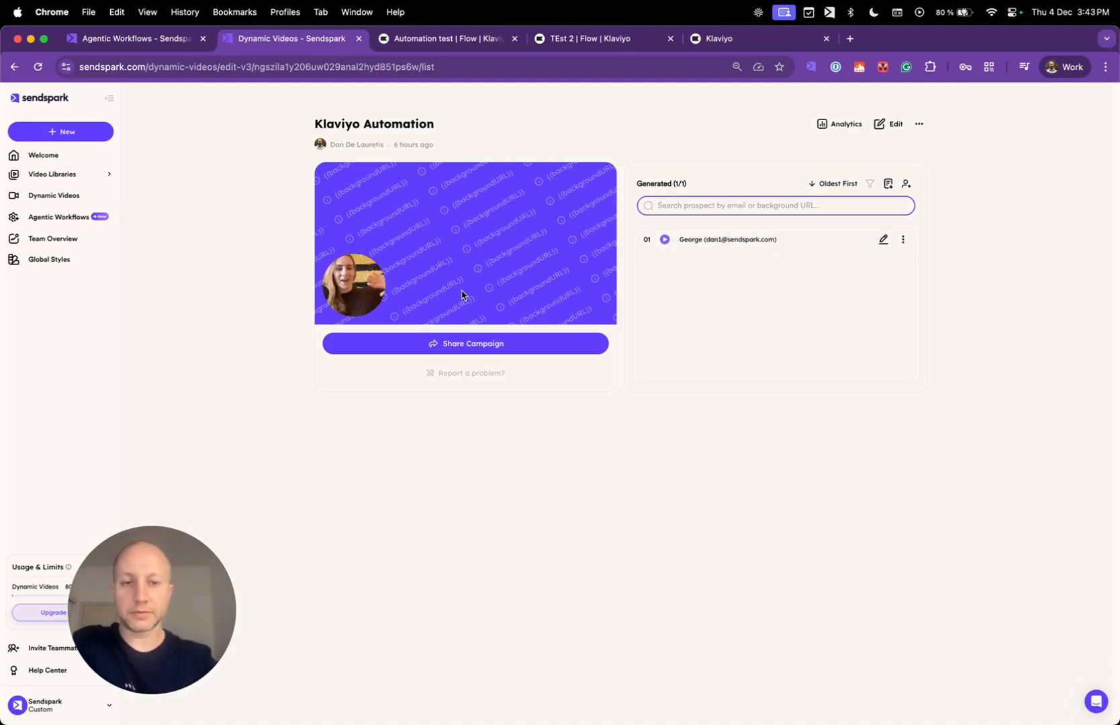
left_click(497, 43)
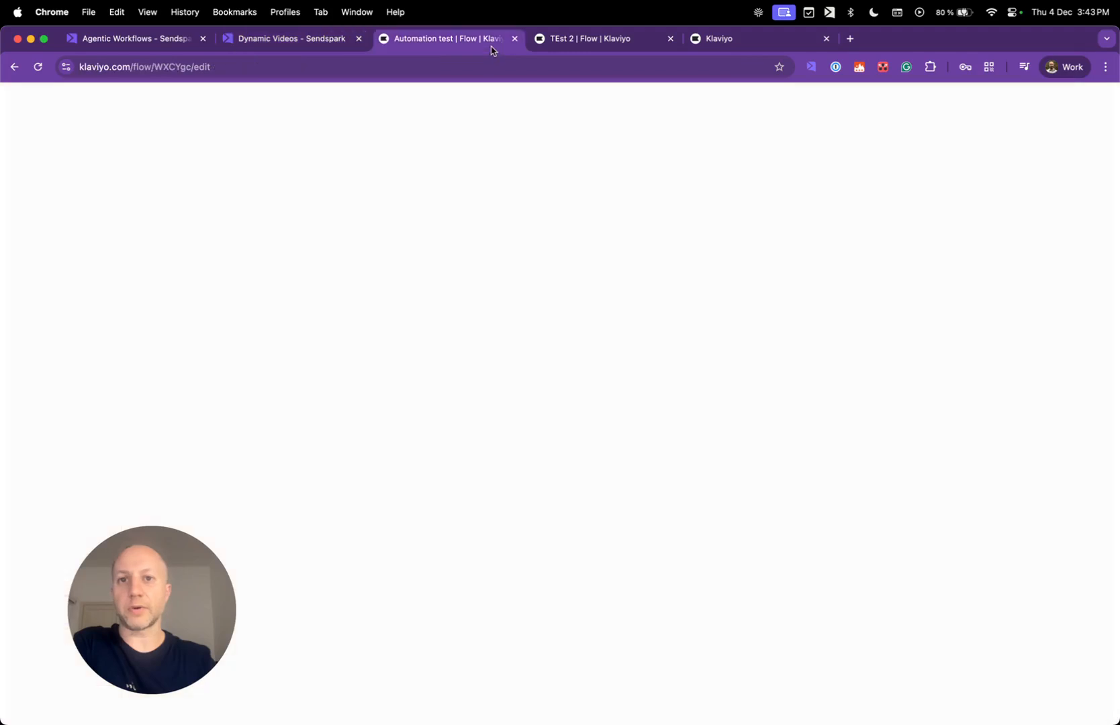
left_click(581, 40)
View Email #1's details and template preview in the live Automation test flow.
left_click(443, 38)
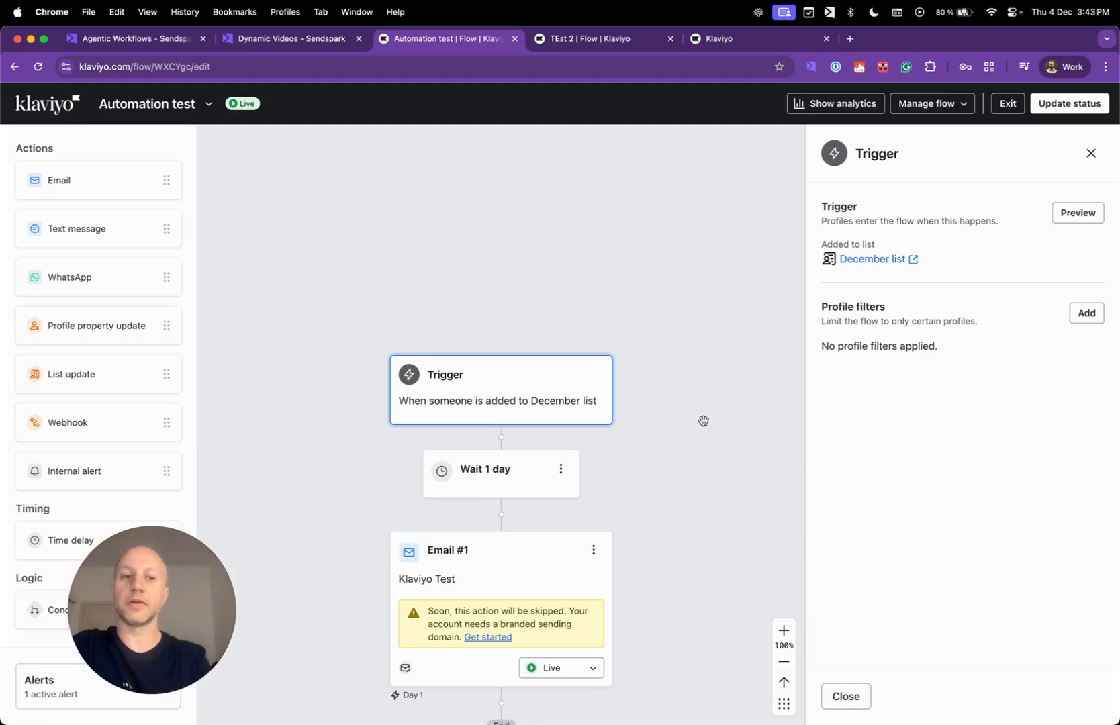
left_click(508, 583)
scroll(968, 463, "down", 5)
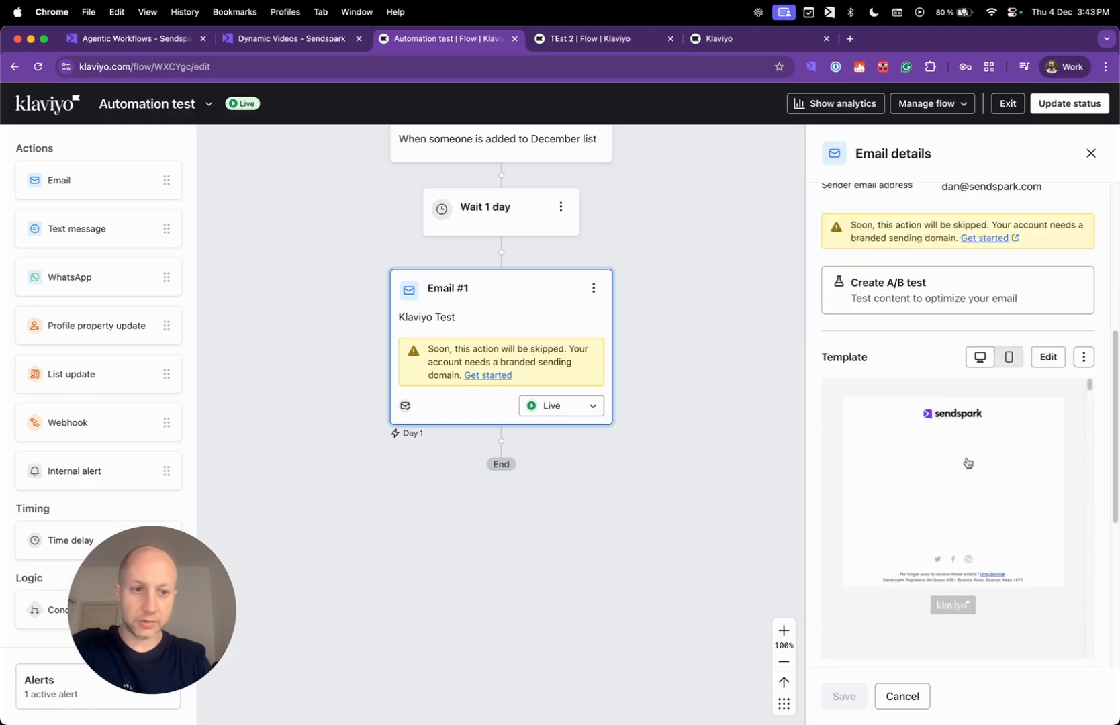